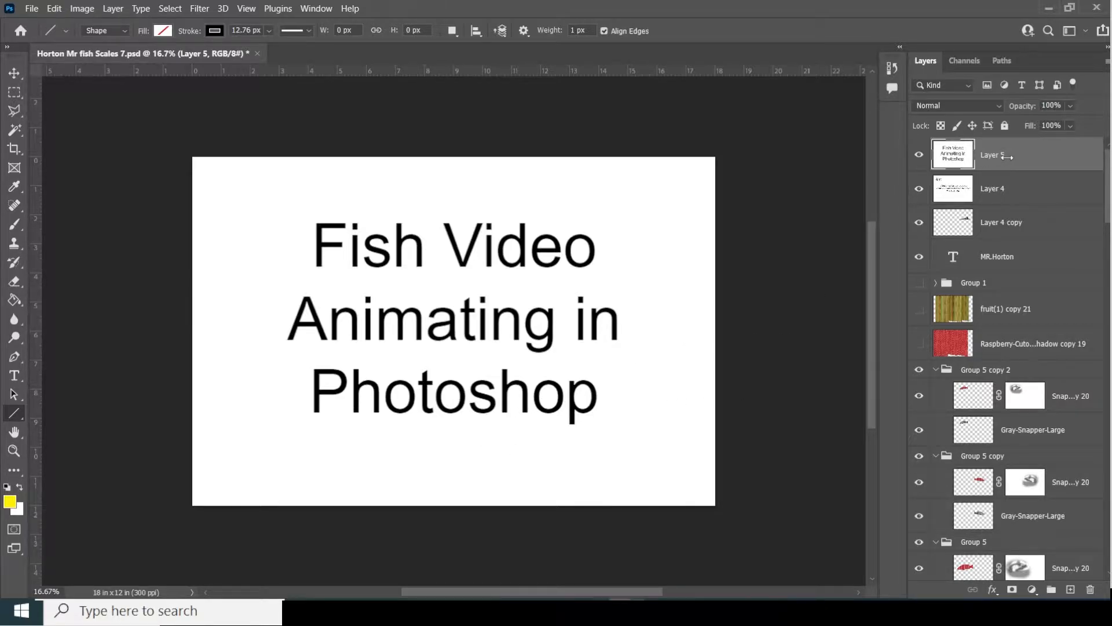
- Hide the title slide (Layer 5) and the Aim slide (Layer 4) to reveal the fish scene
click(920, 155)
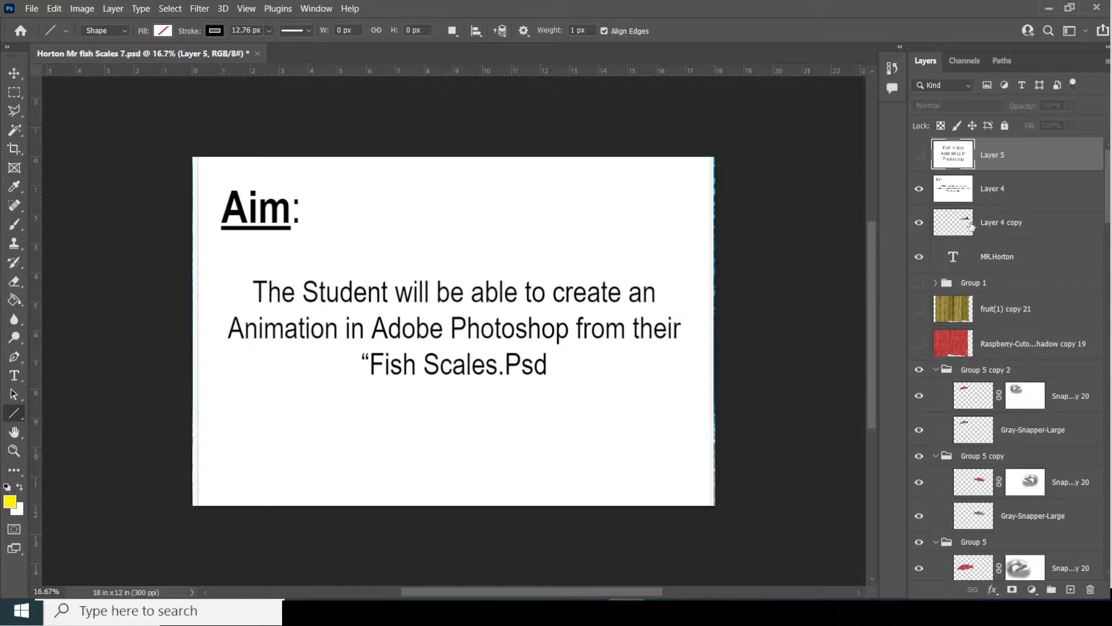
click(920, 190)
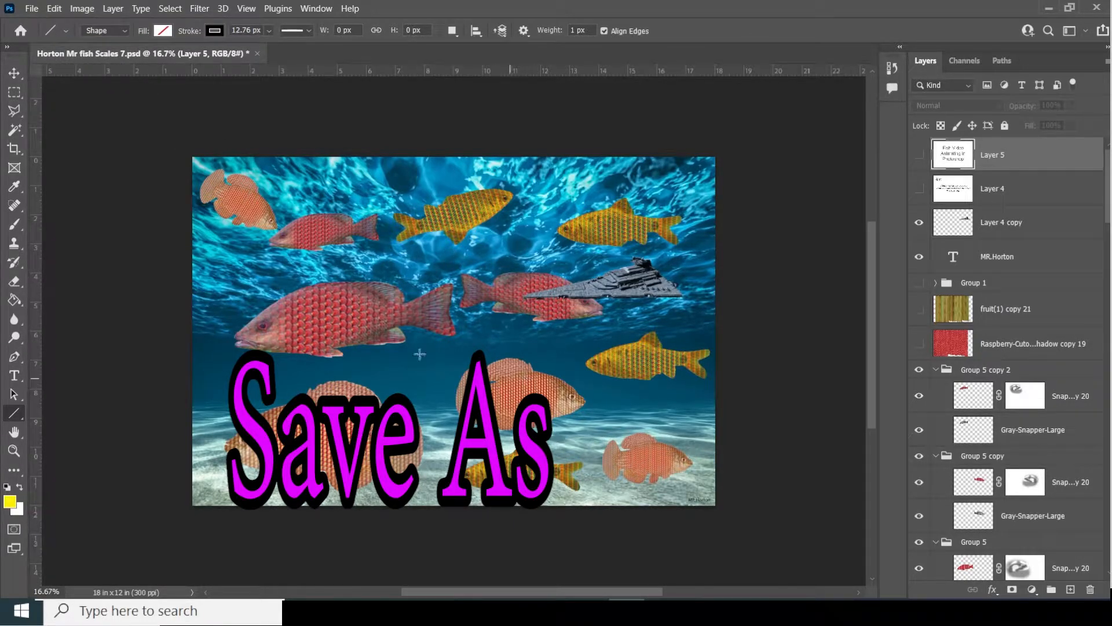
- Save a copy on the computer, replacing 'Scales' with 'video' to make 'Horton Mr fish video 7.psd'
click(29, 10)
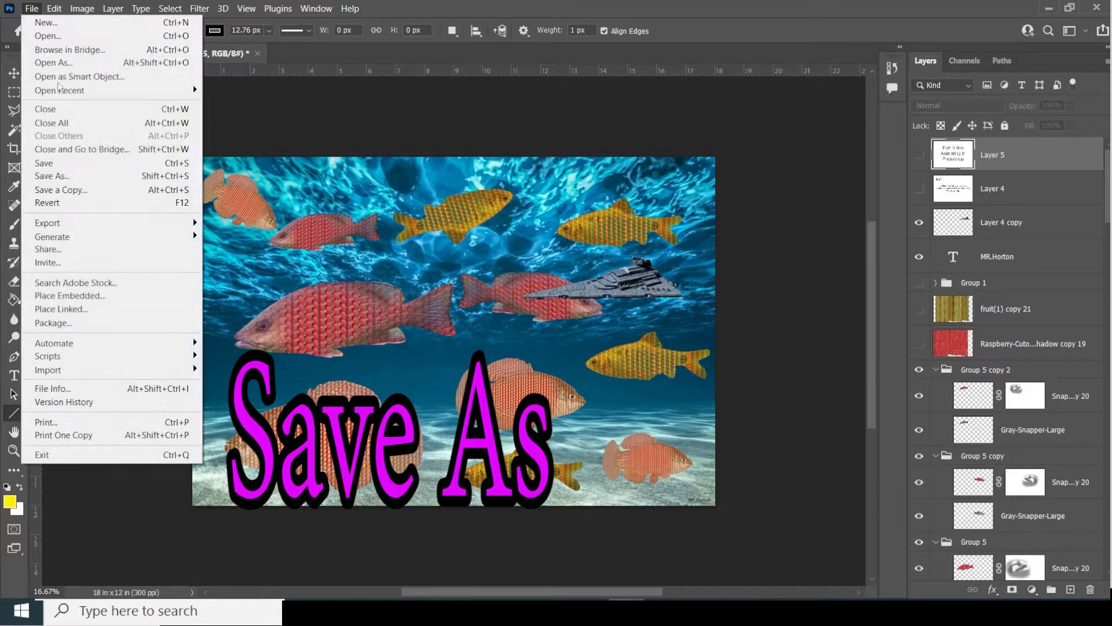
click(81, 177)
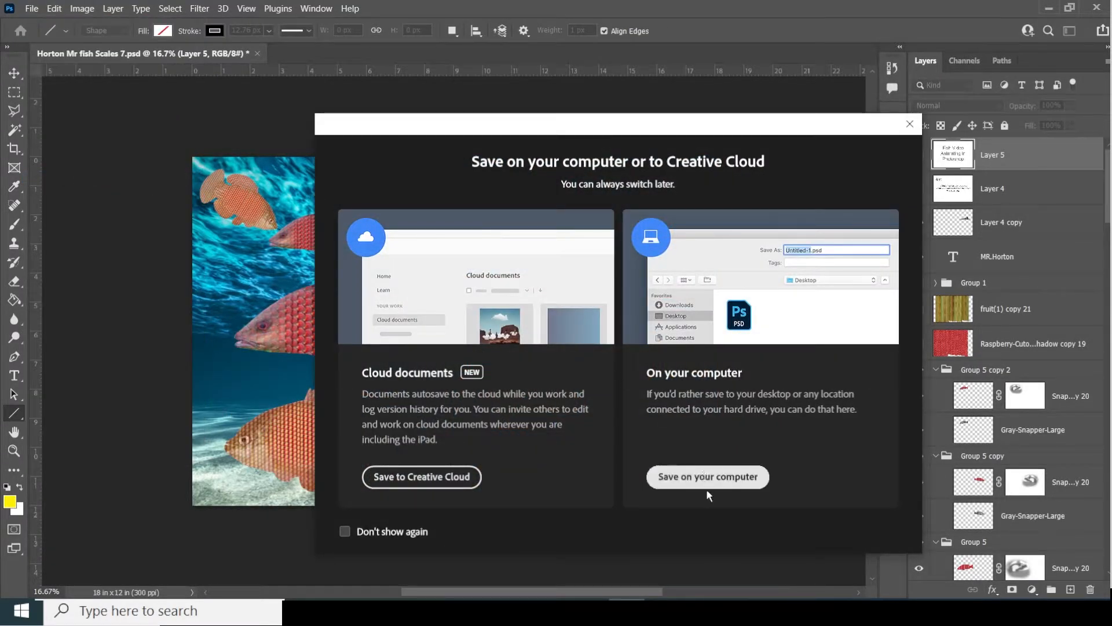
click(707, 478)
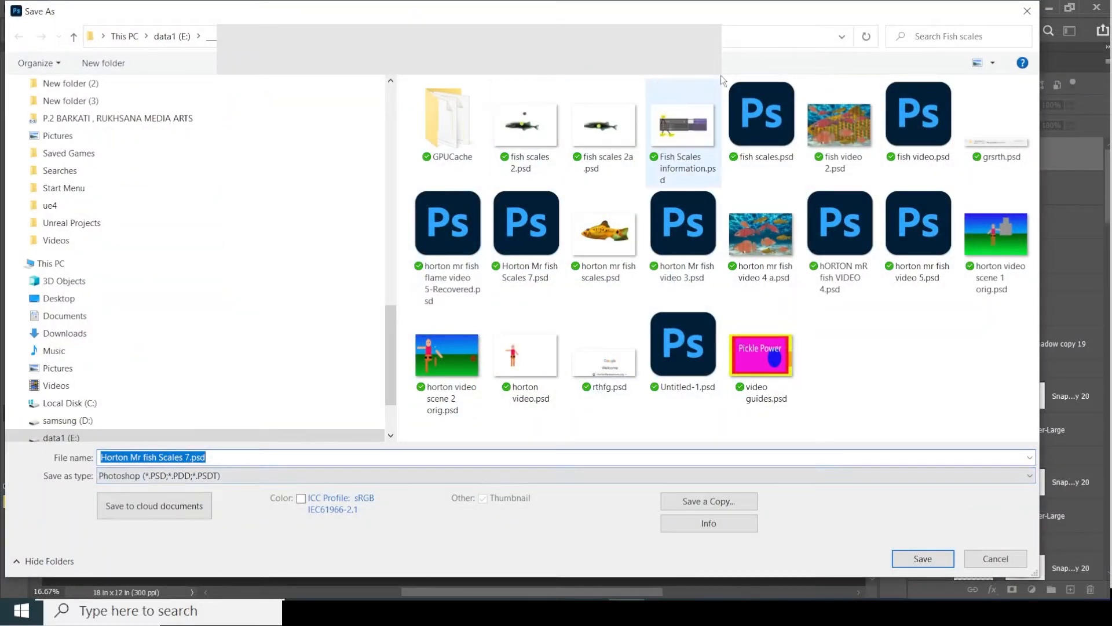
double_click(174, 457)
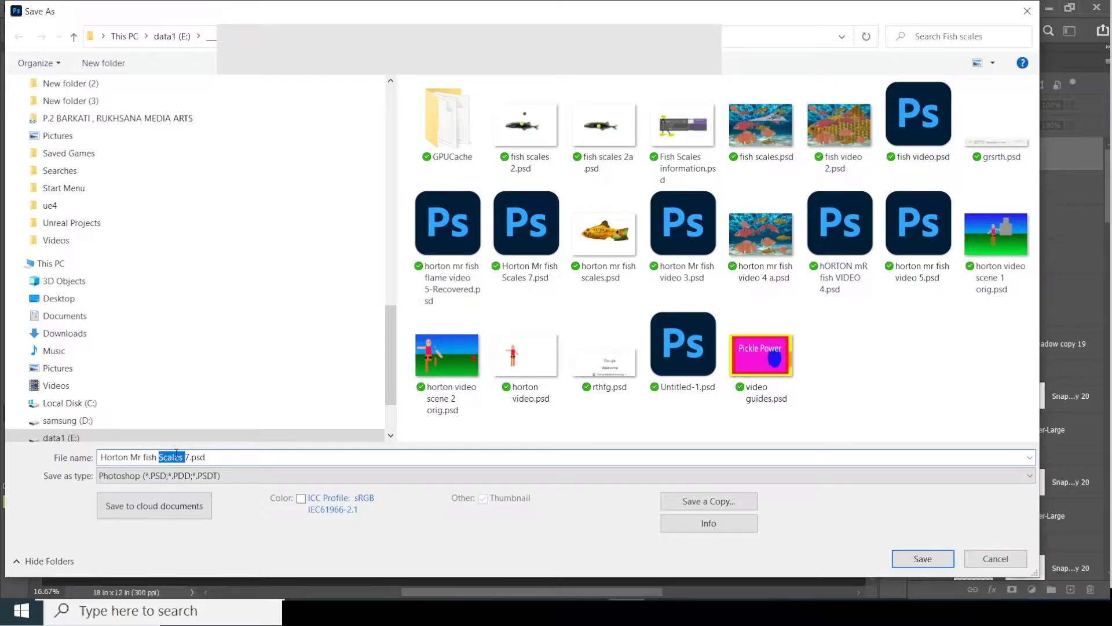
text(video)
click(922, 557)
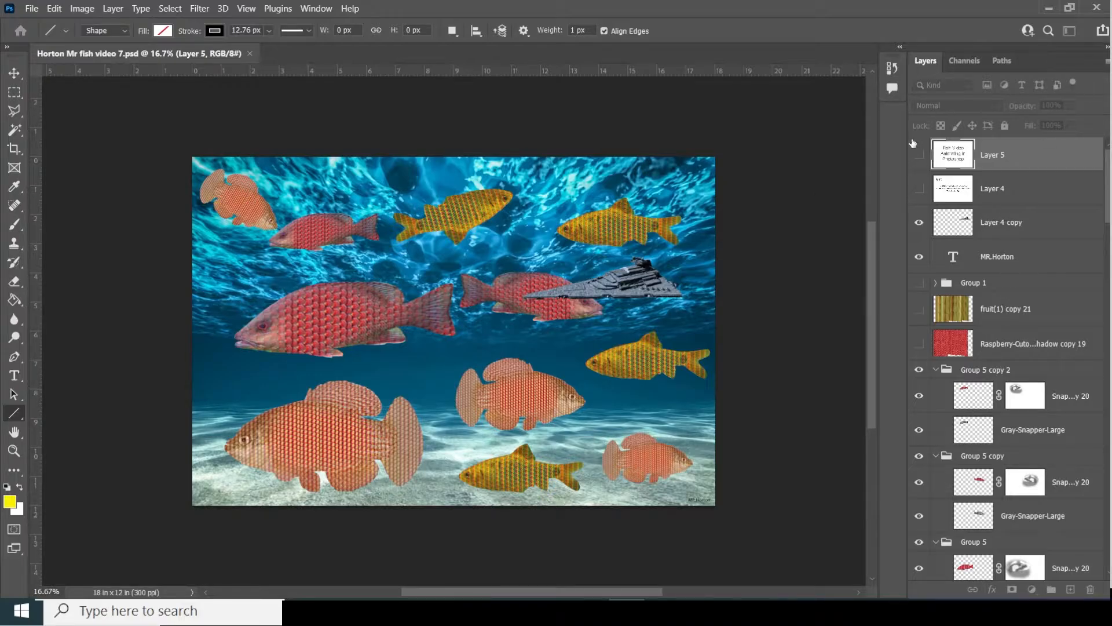
- Select Layer 5 and Layer 4 together and send both slides to the bottom of the stack
ctrl+click(1011, 183)
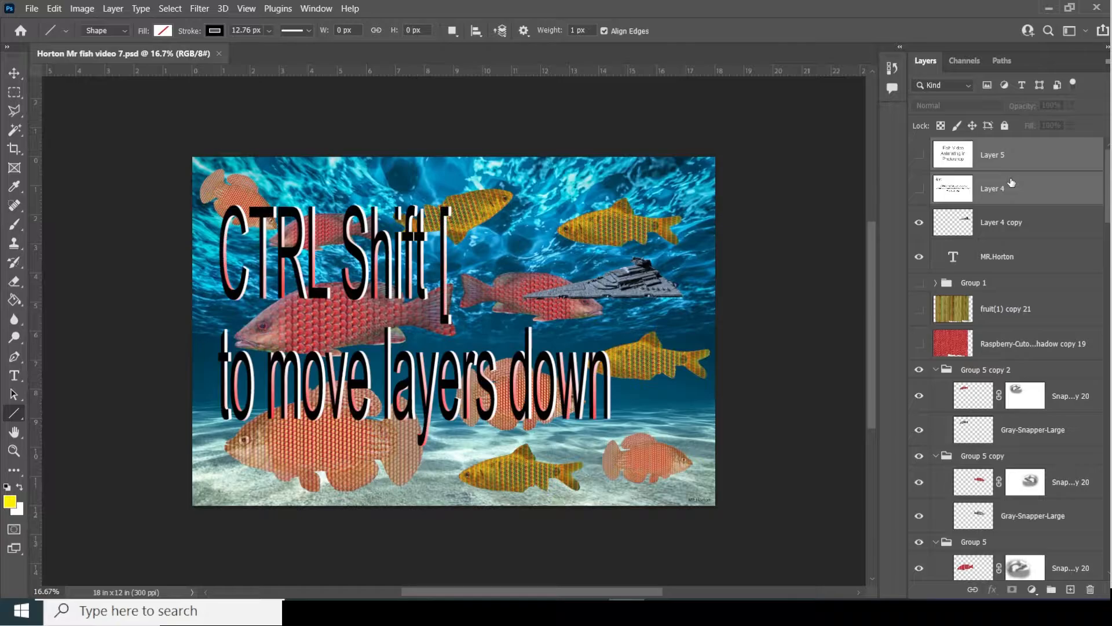
key(ctrl+shift+bracketleft)
right_click(1011, 183)
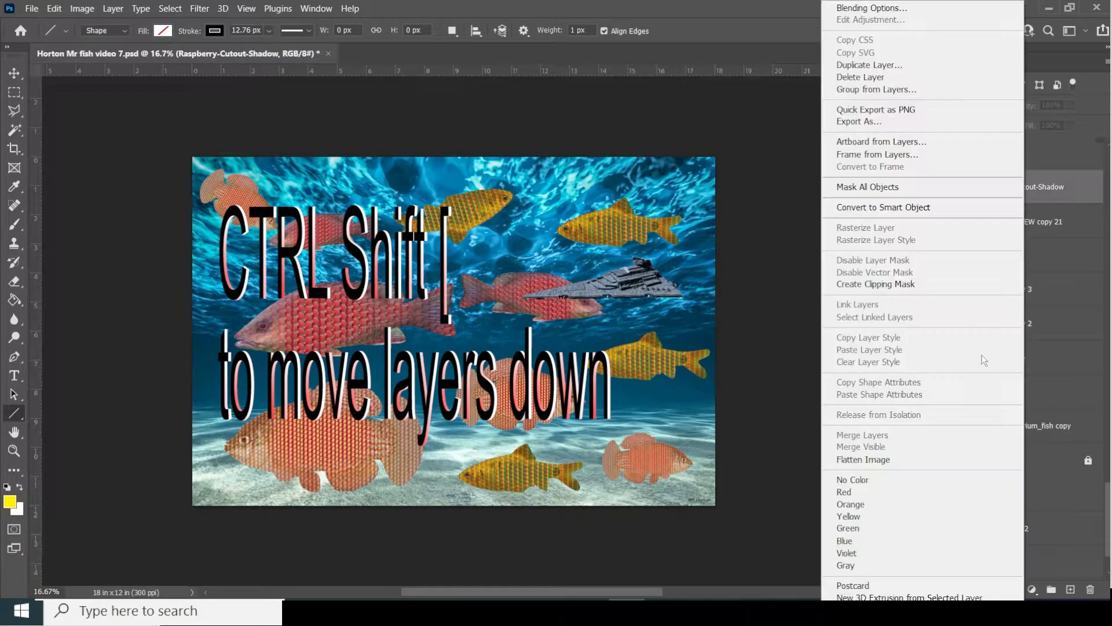
click(1109, 494)
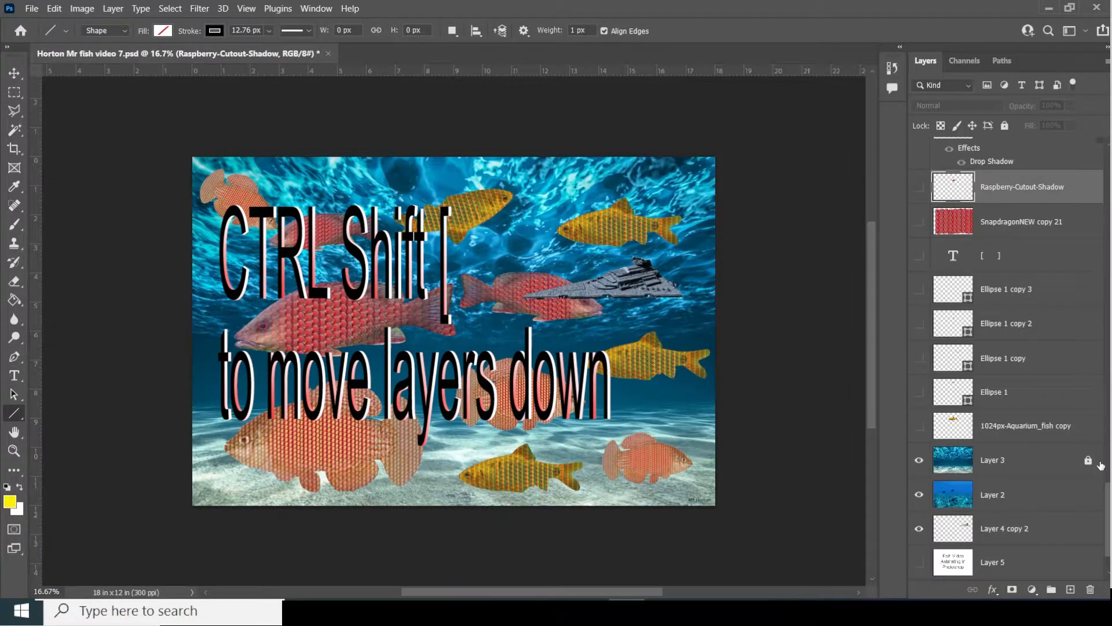
drag(1109, 496, 1107, 145)
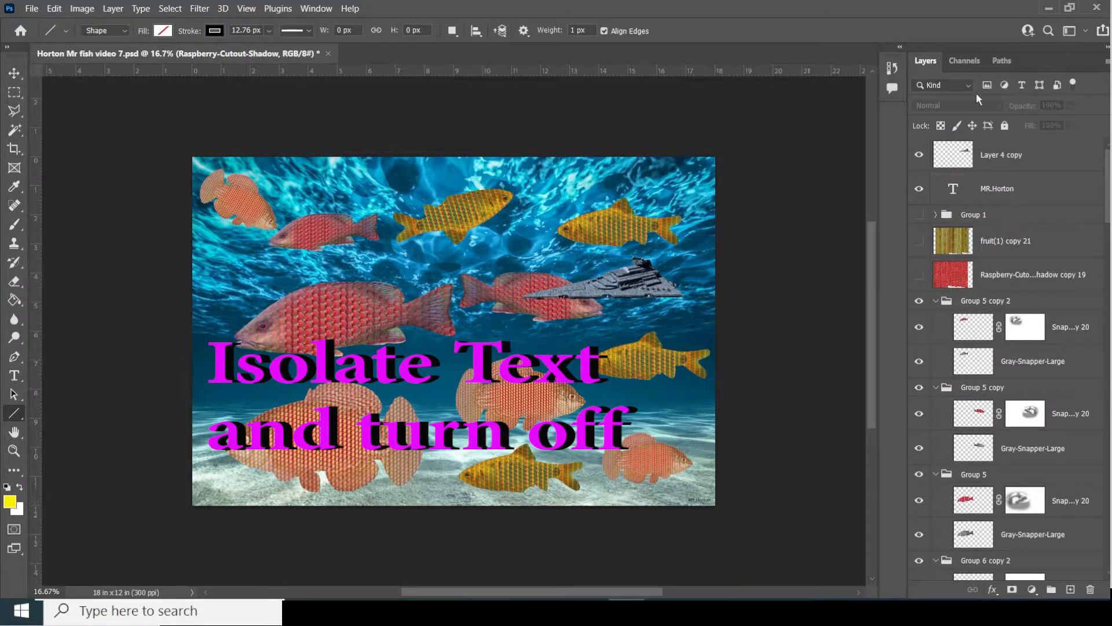
- Filter the Layers panel to text layers, hide MR.Horton, then clear the filter
click(1022, 85)
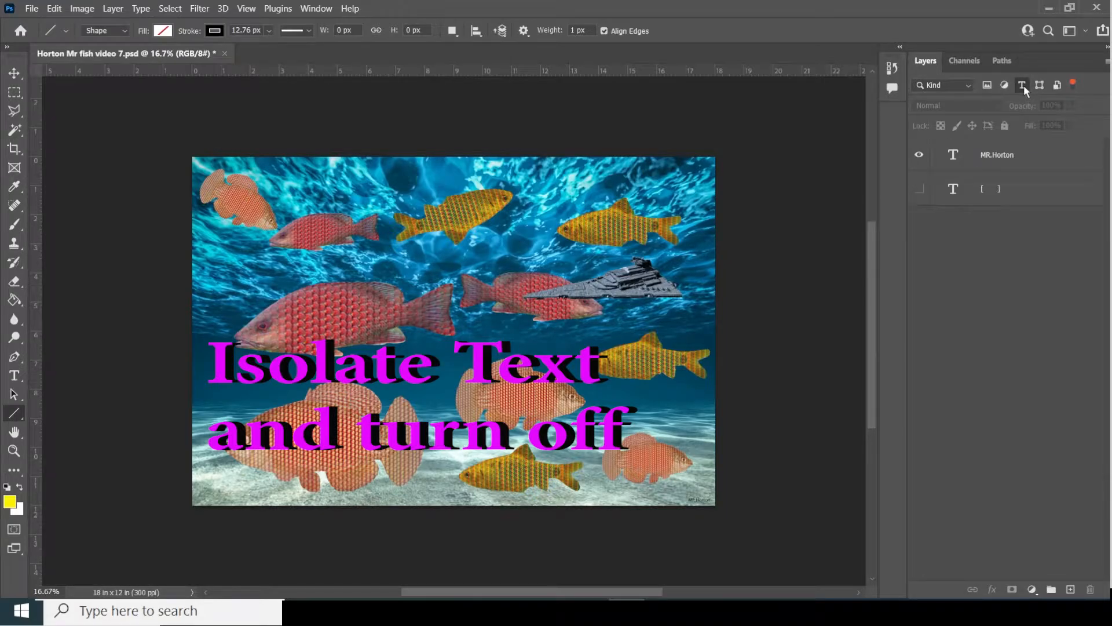
click(1022, 86)
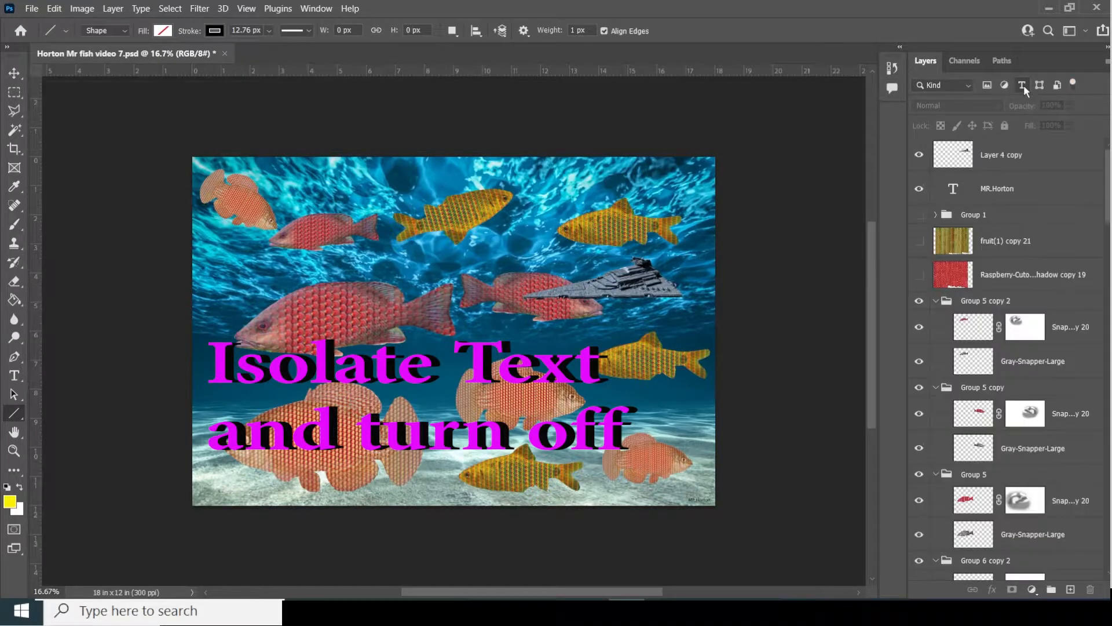
click(1023, 85)
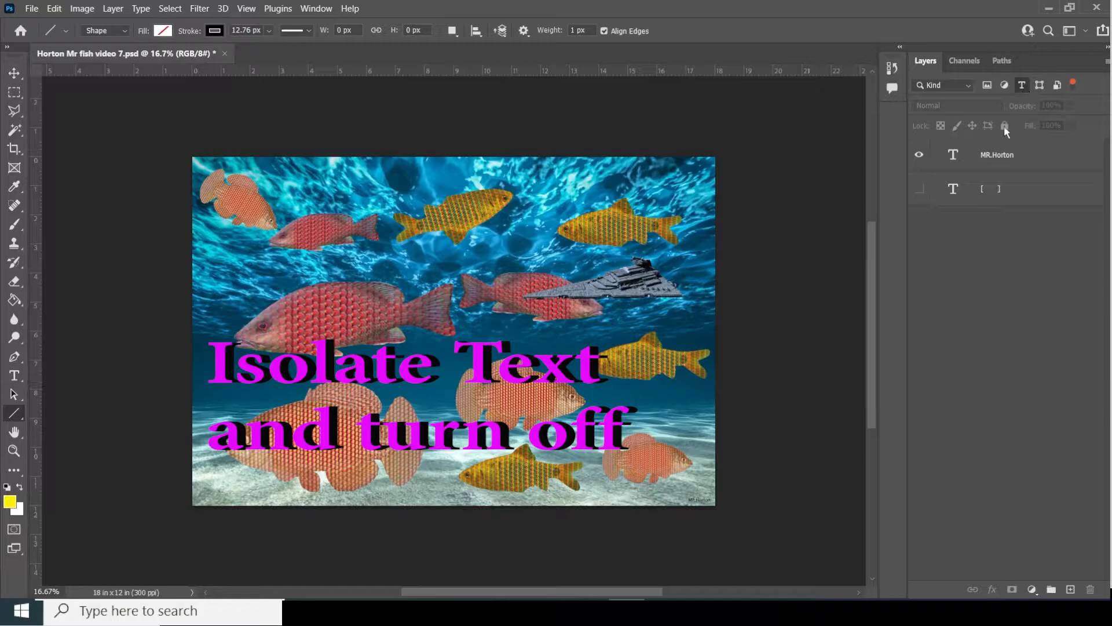
click(919, 155)
click(924, 155)
click(924, 155)
click(1023, 86)
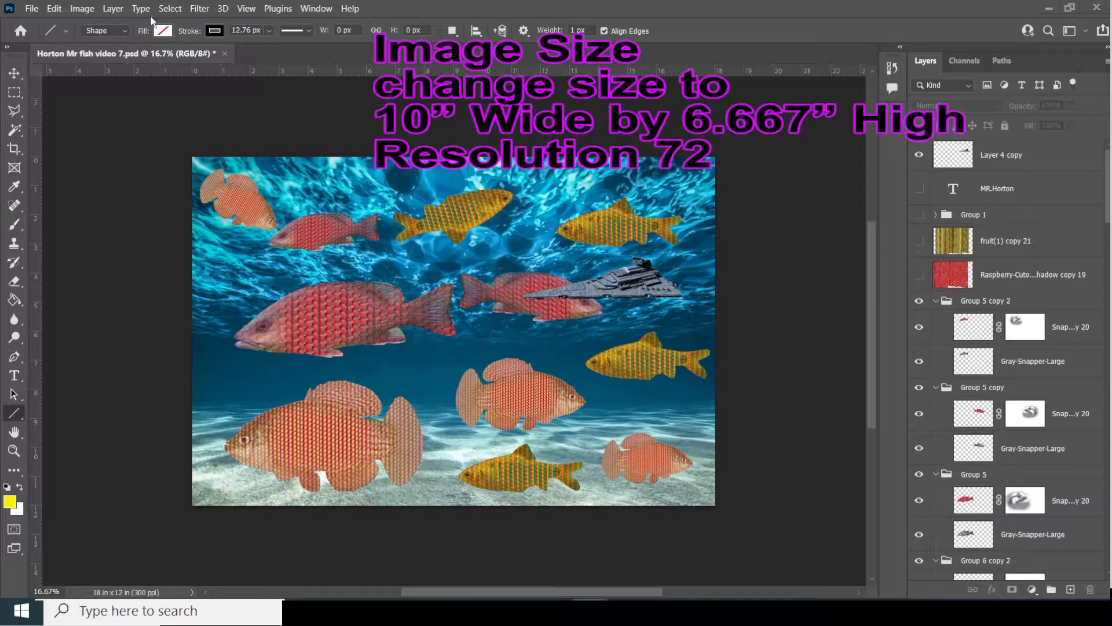
- Set Image Size to width 10 in, height 6.667 in, resolution 72 ppi (720 × 480 px)
click(81, 9)
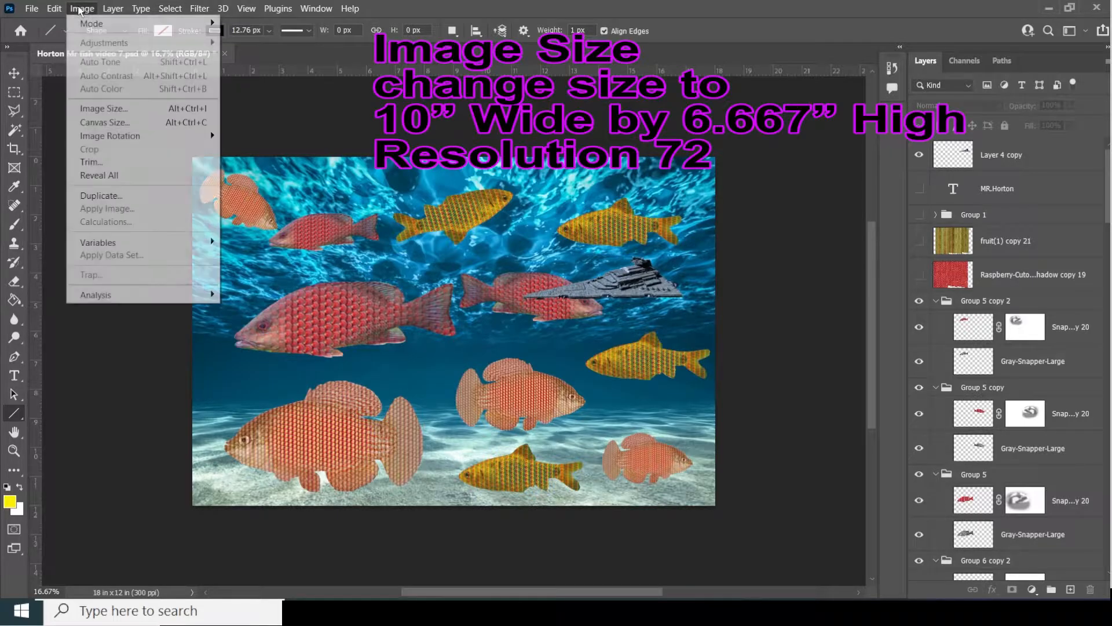
click(130, 112)
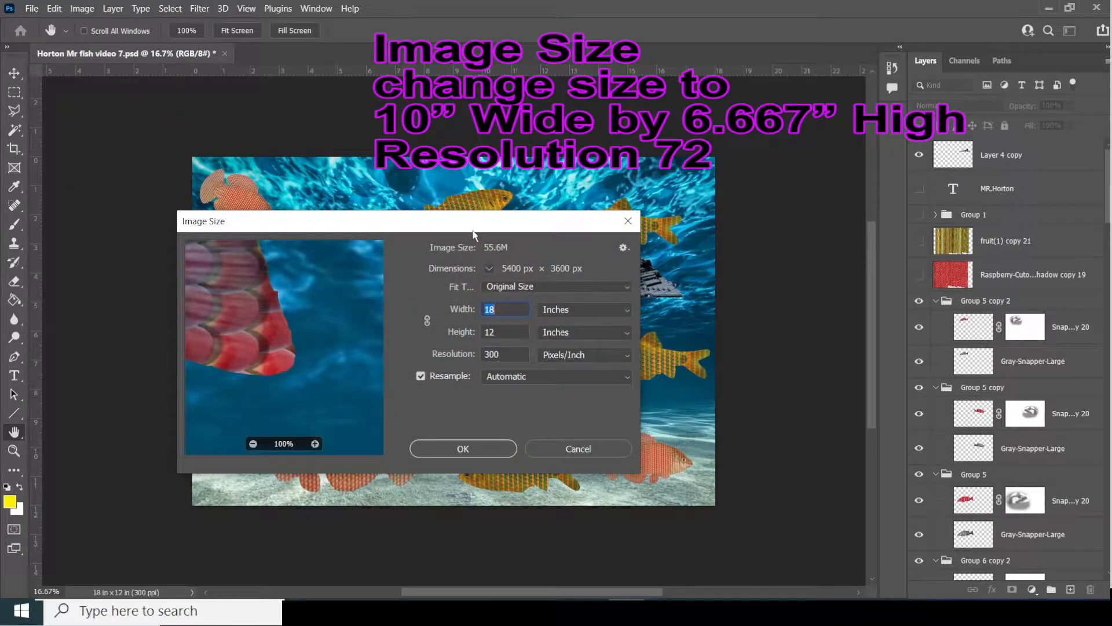
drag(480, 226, 628, 193)
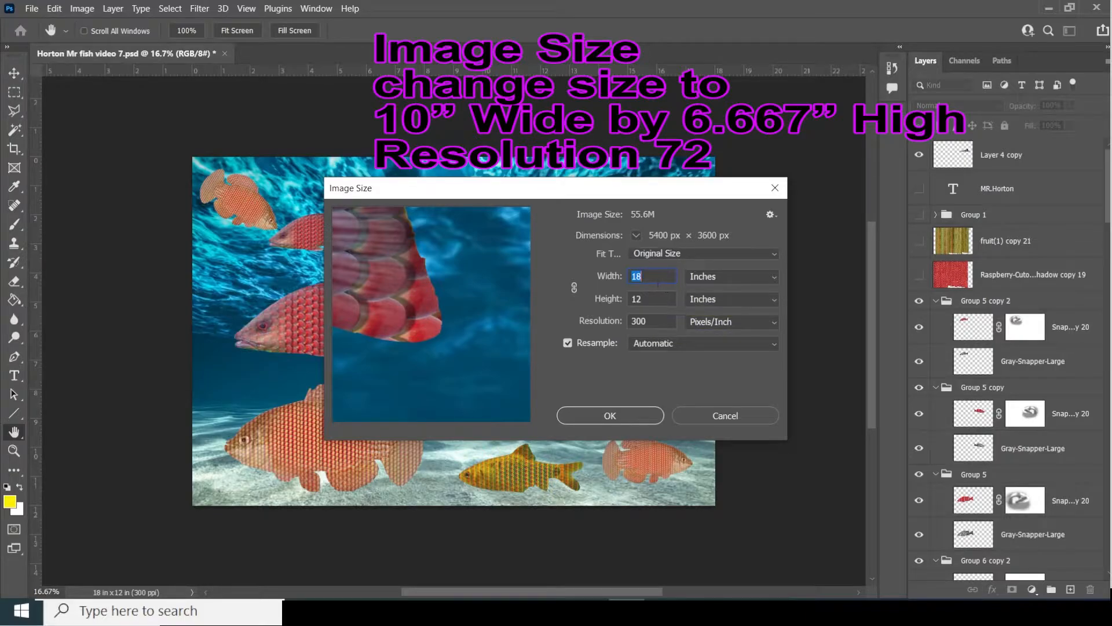
click(656, 276)
double_click(655, 276)
text(1)
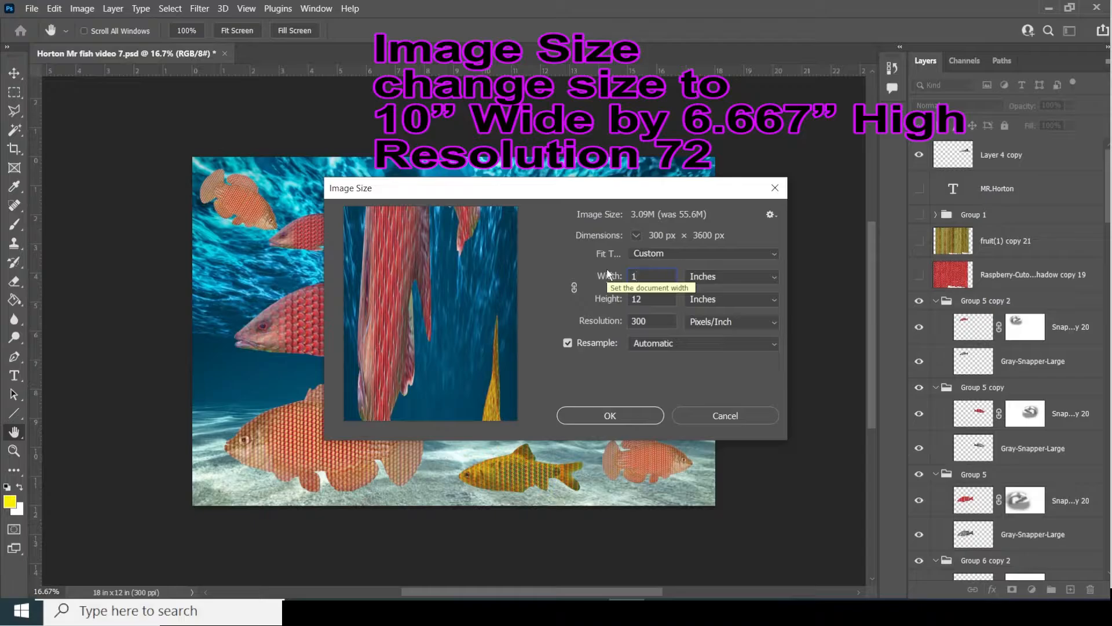
text(0)
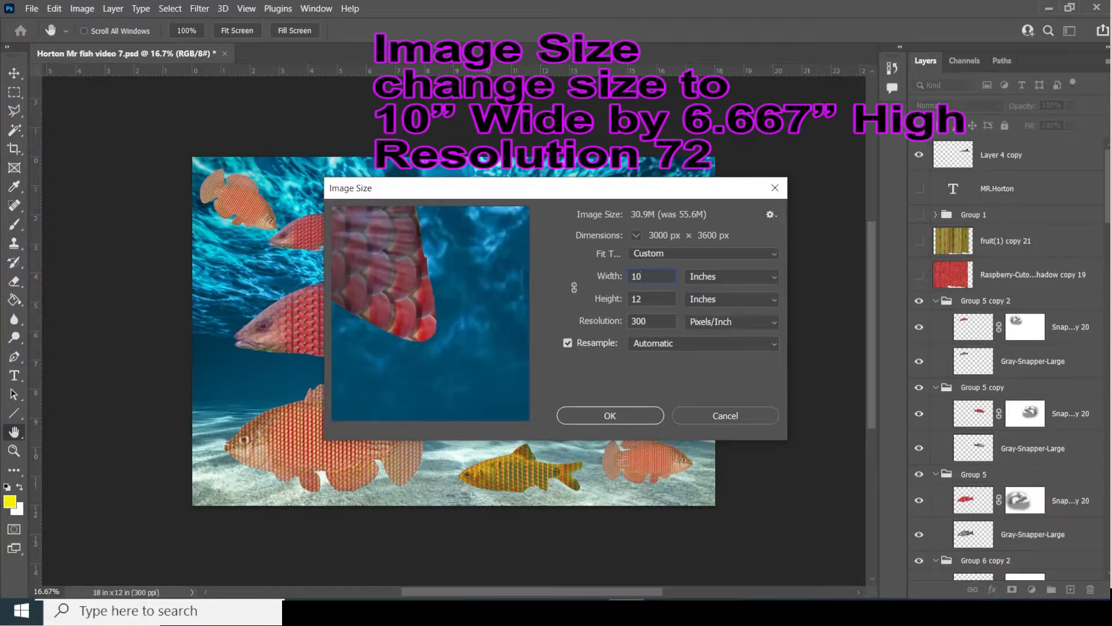
key(Tab)
text(6.66)
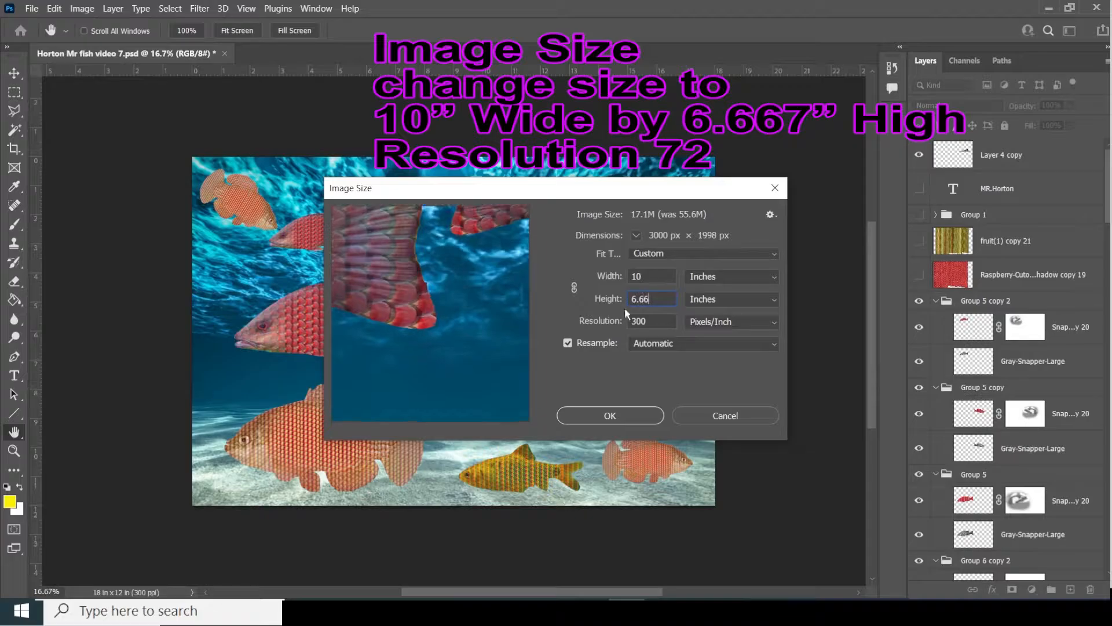
text(7)
double_click(645, 321)
text(72)
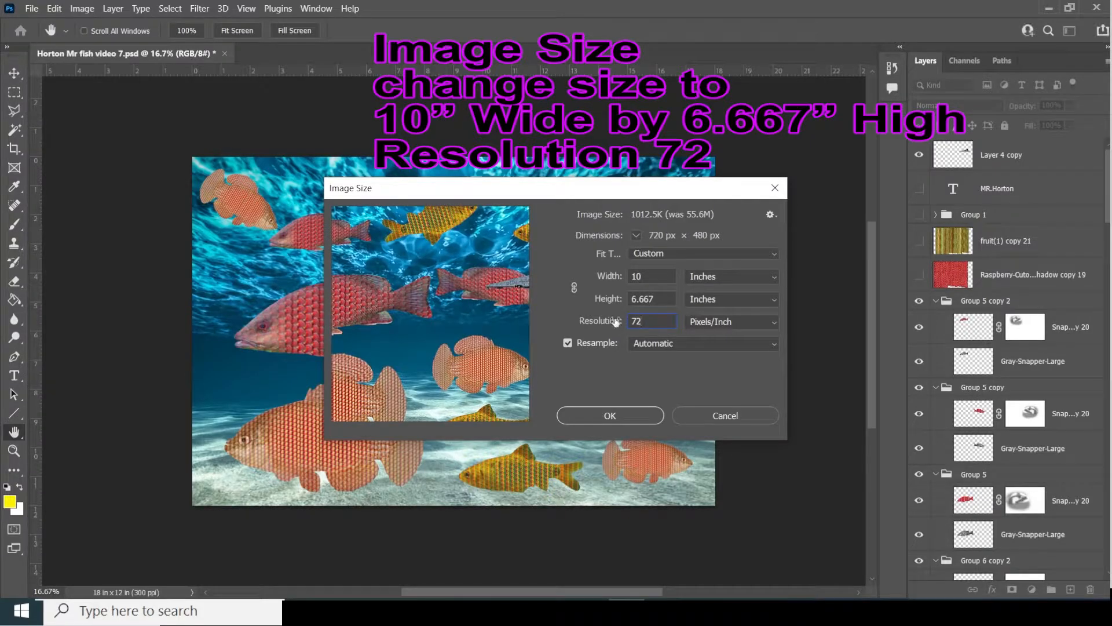
click(611, 412)
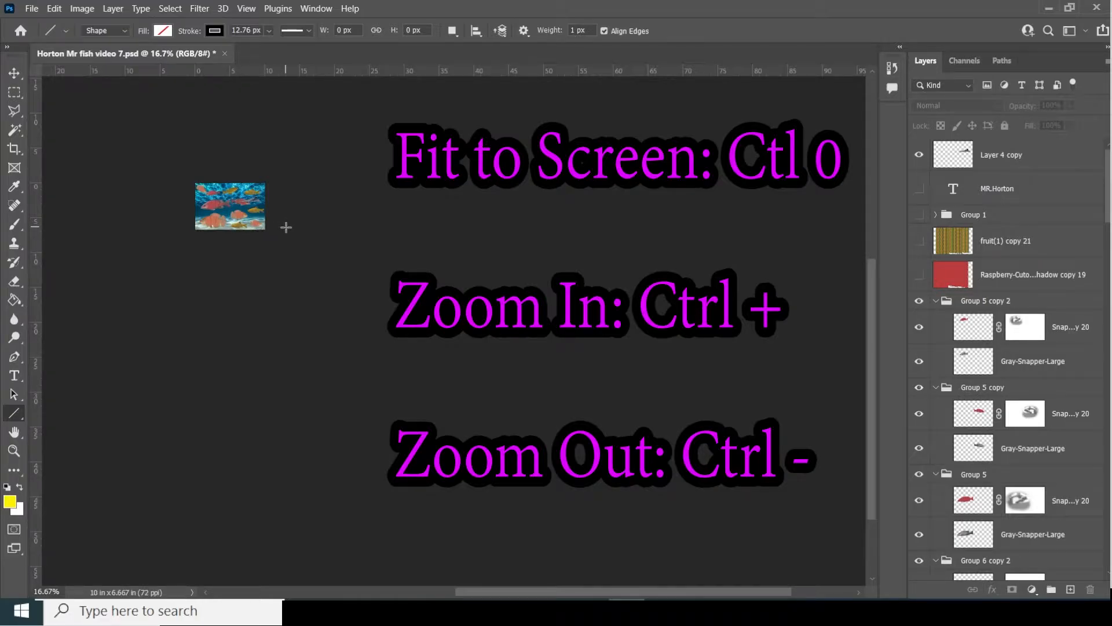
- Fit the 720 × 480 canvas to the window and select the Group 1 layer group
key(ctrl+0)
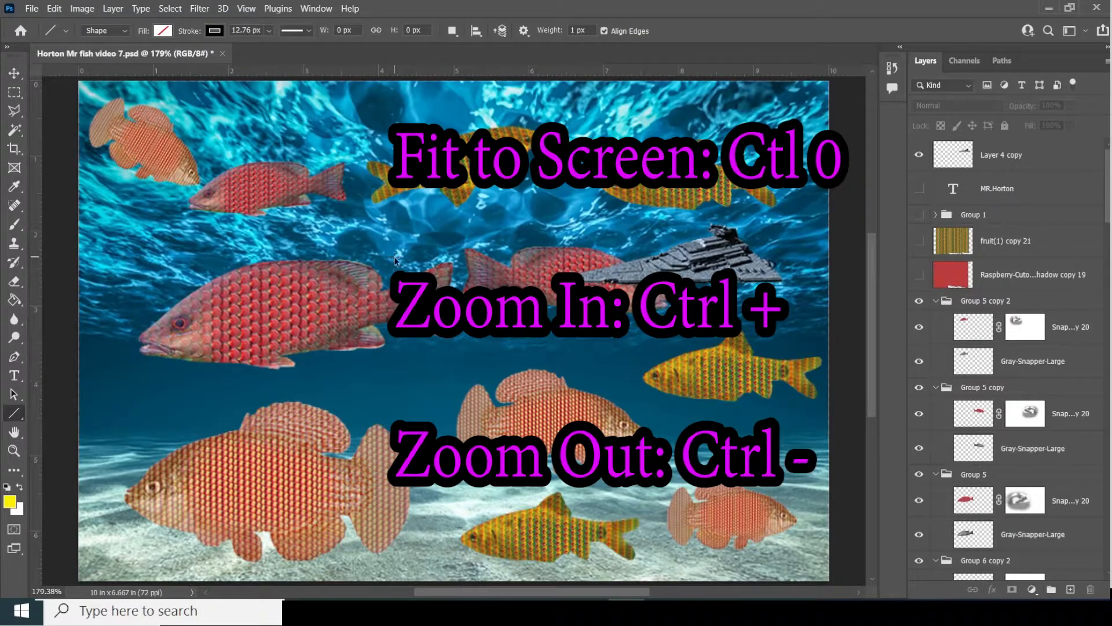
key(ctrl+minus)
key(ctrl+minus)
key(ctrl+minus)
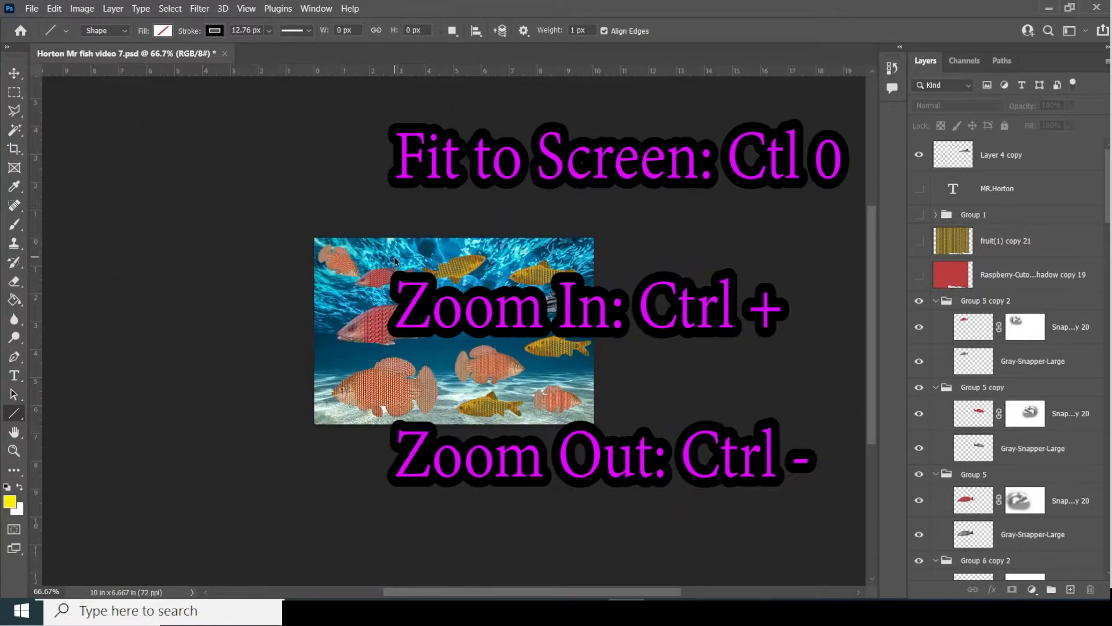
key(ctrl+plus)
key(ctrl+plus)
key(ctrl+plus)
key(ctrl+plus)
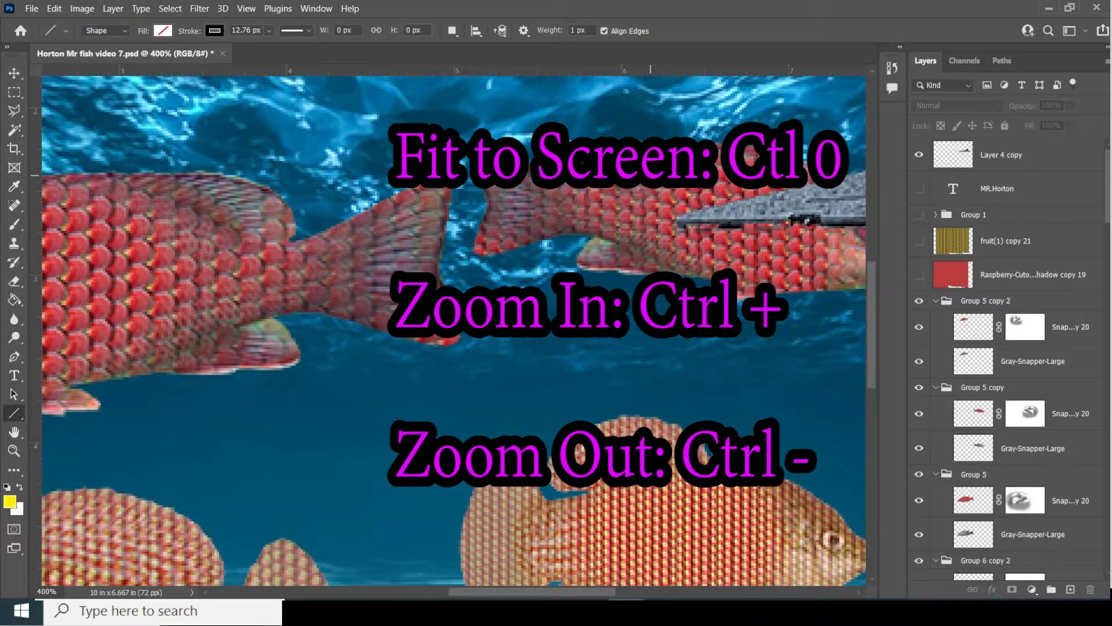
key(ctrl+0)
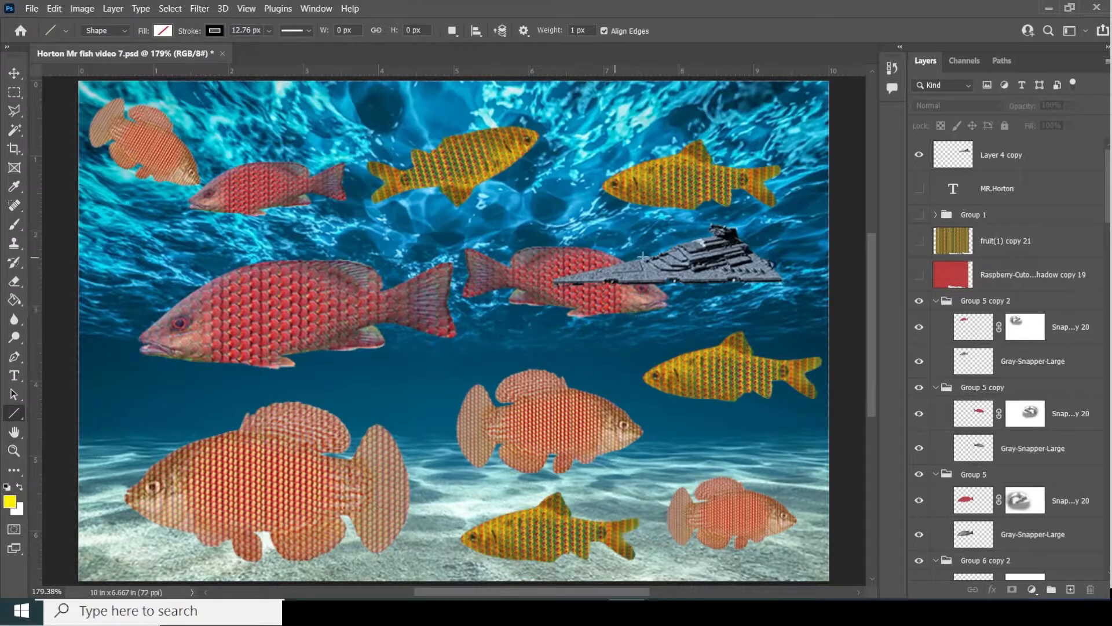
click(990, 220)
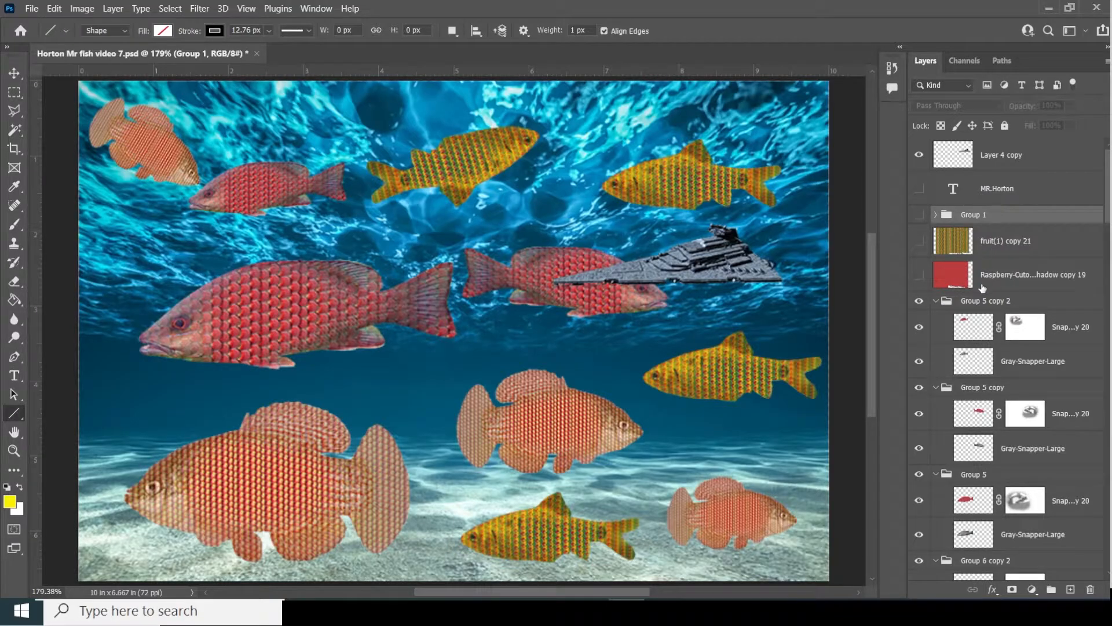
- Delete the hidden Group 1, fruit(1) copy 21 and Raspberry layers, confirming the deletion
right_click(1010, 224)
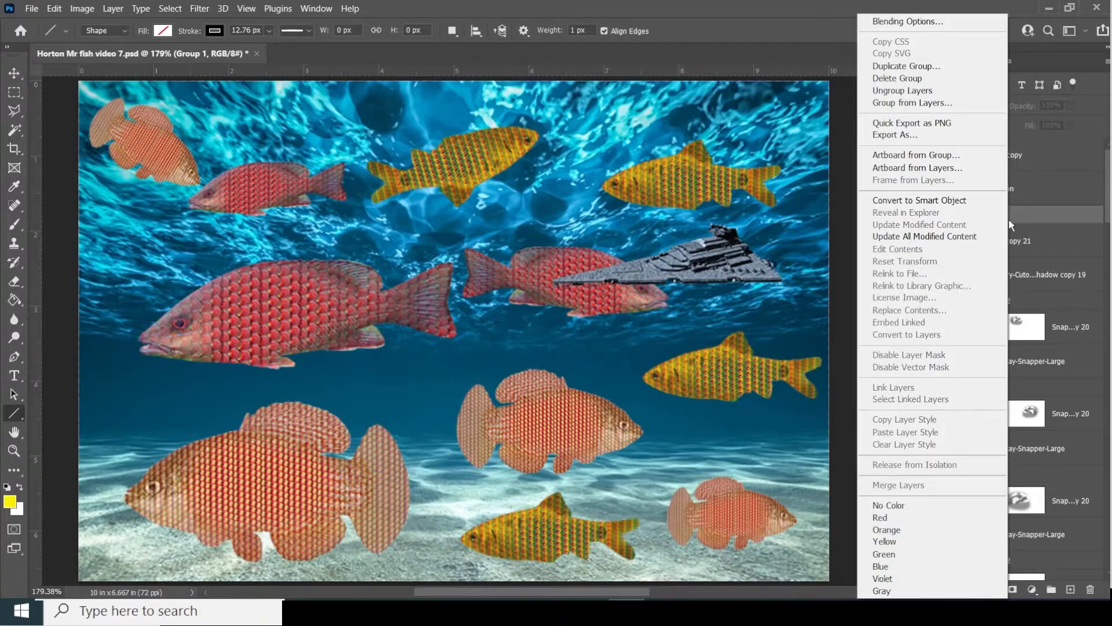
click(1009, 219)
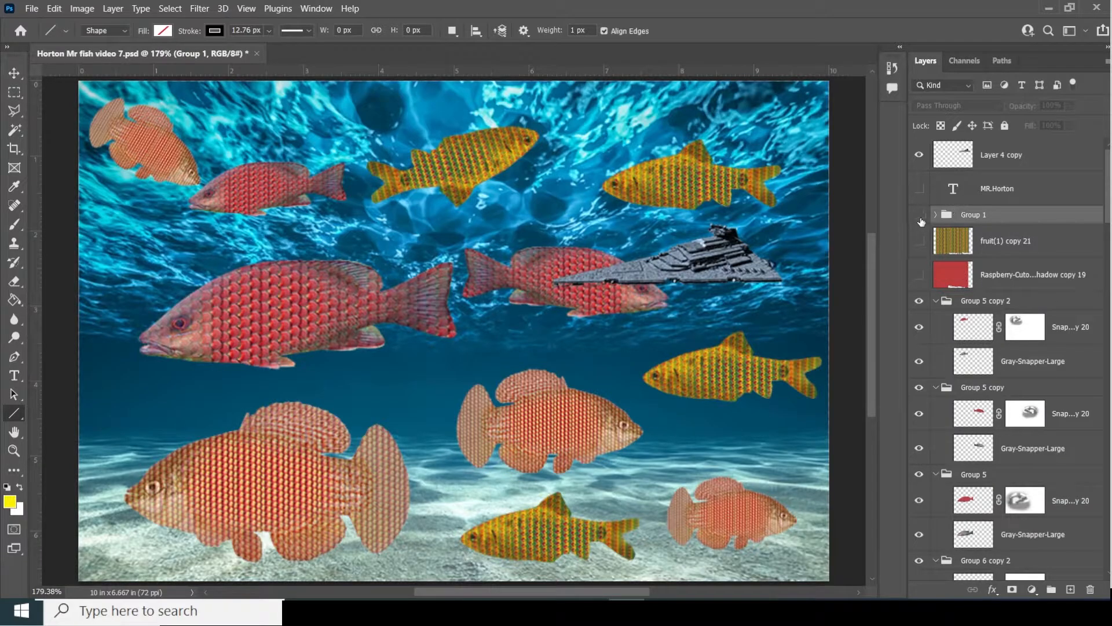
click(977, 242)
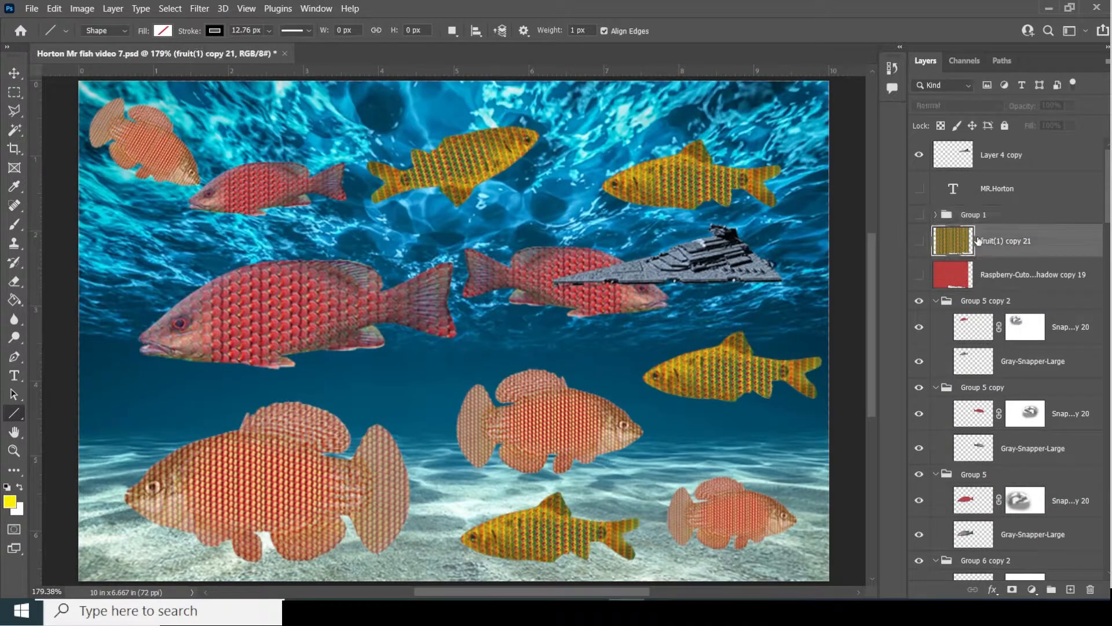
click(983, 220)
shift+click(992, 274)
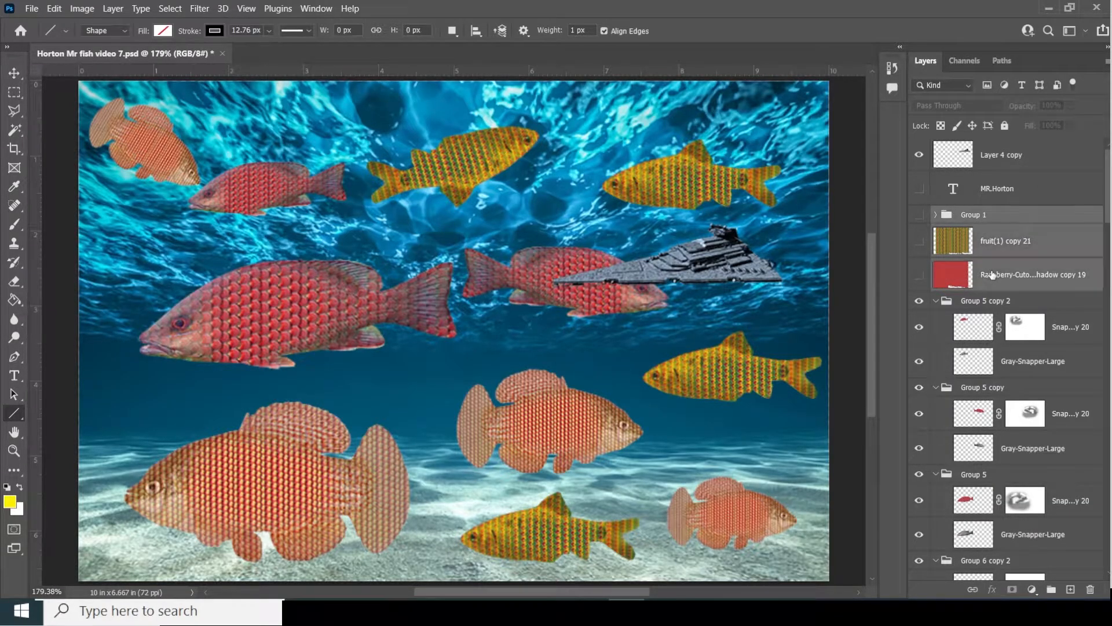
click(1089, 591)
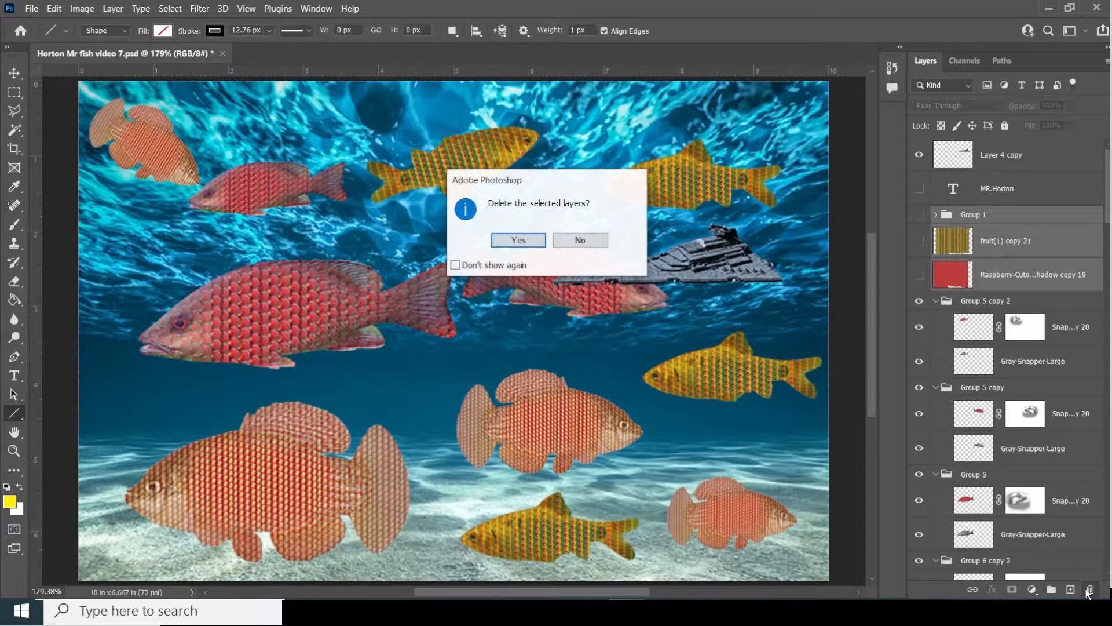
click(524, 242)
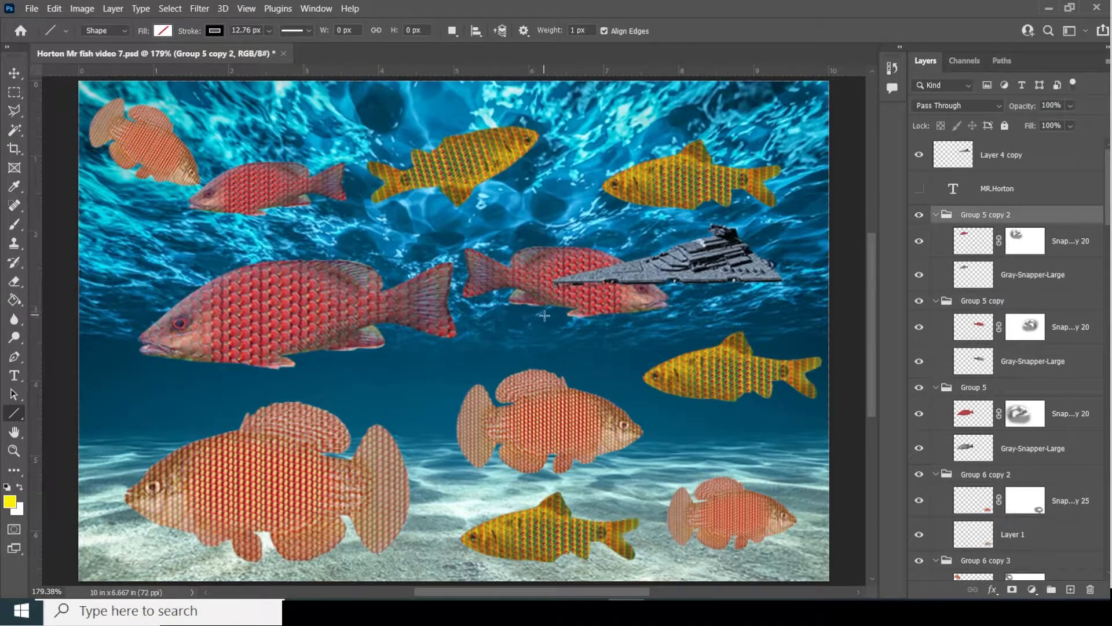
- Convert the Group 5 copy 2 fish group into a smart object
click(917, 215)
click(917, 216)
click(918, 216)
click(918, 216)
right_click(1056, 216)
click(1069, 213)
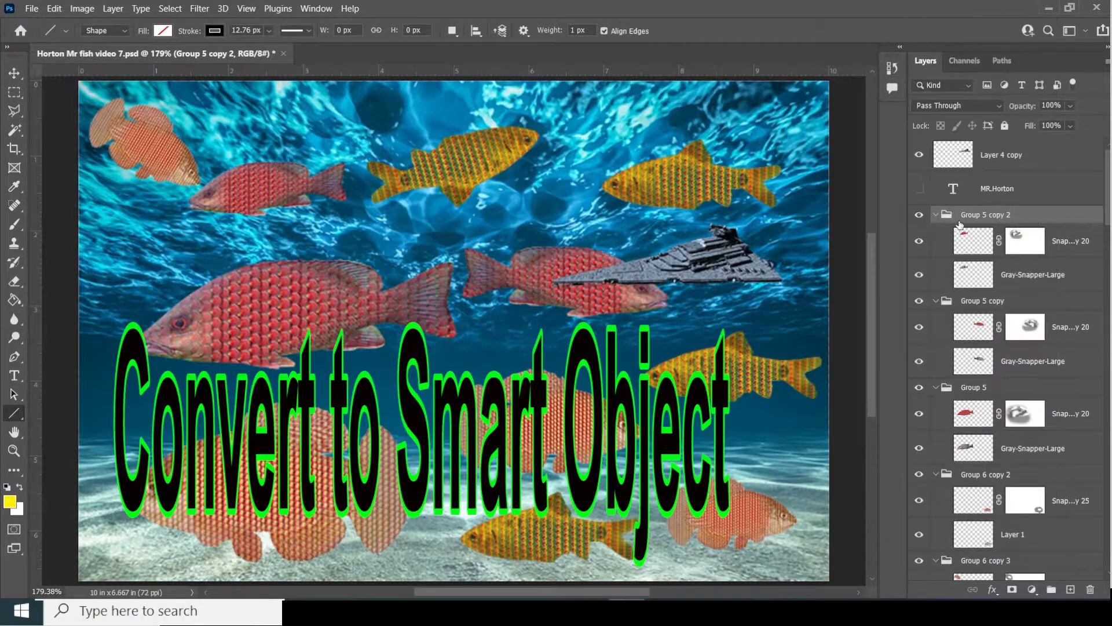
click(920, 216)
click(920, 217)
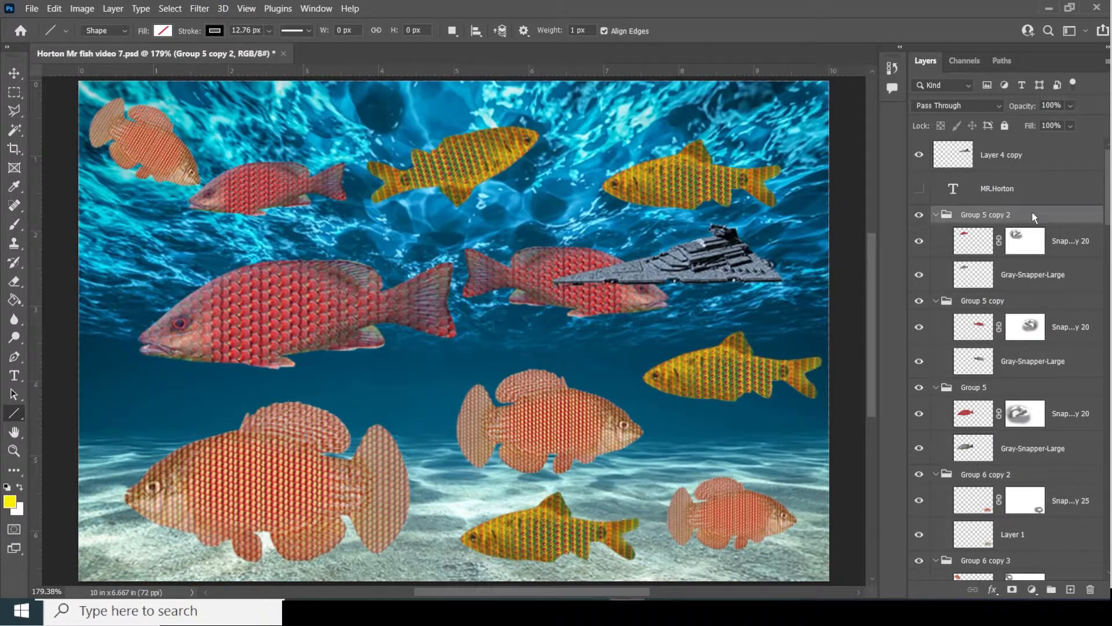
right_click(1051, 216)
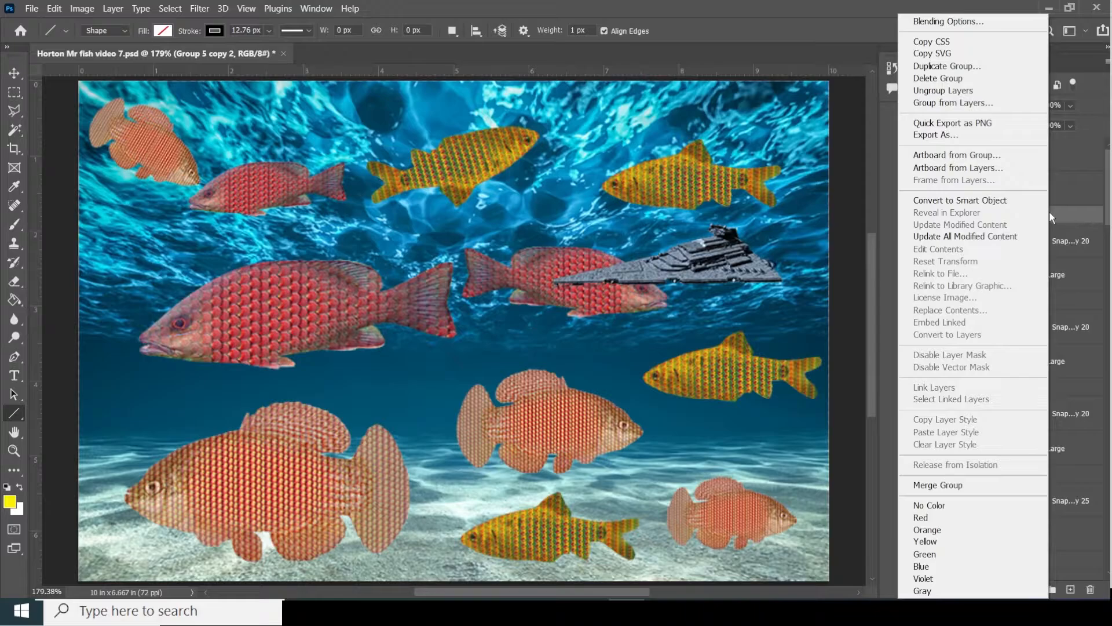
click(1001, 202)
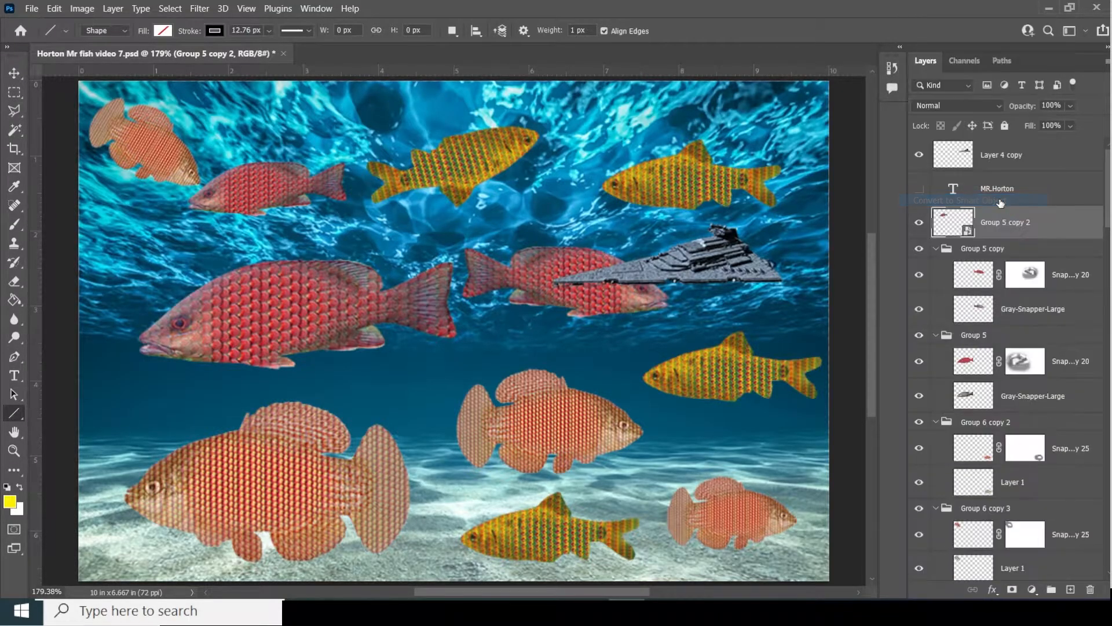
- Convert the Group 5 copy fish group into a smart object
click(921, 225)
click(919, 224)
click(919, 249)
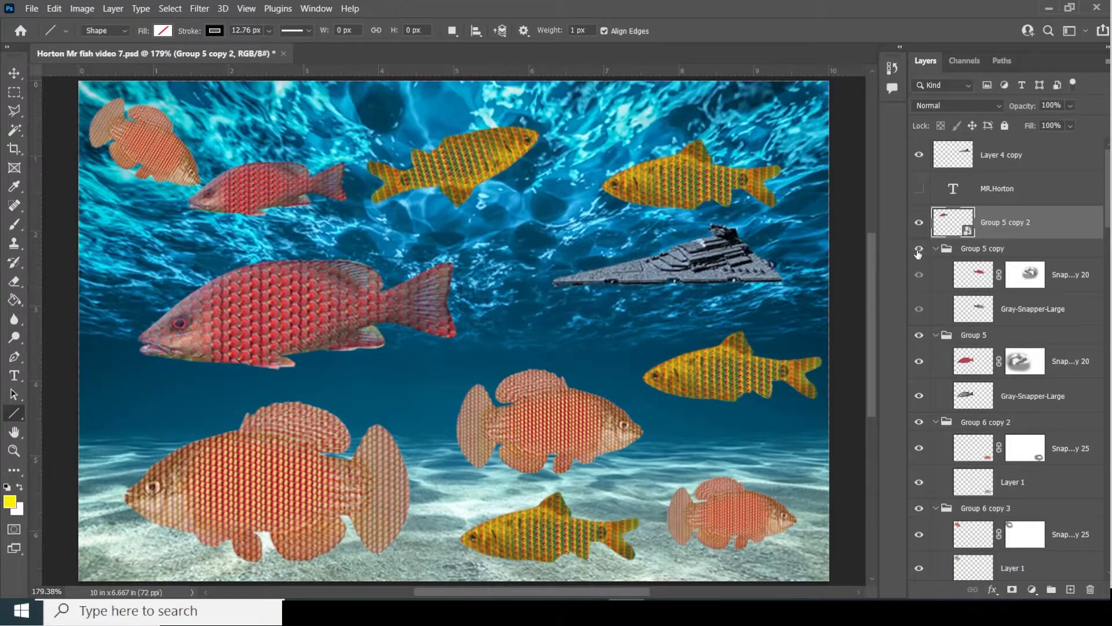
click(919, 249)
click(1035, 252)
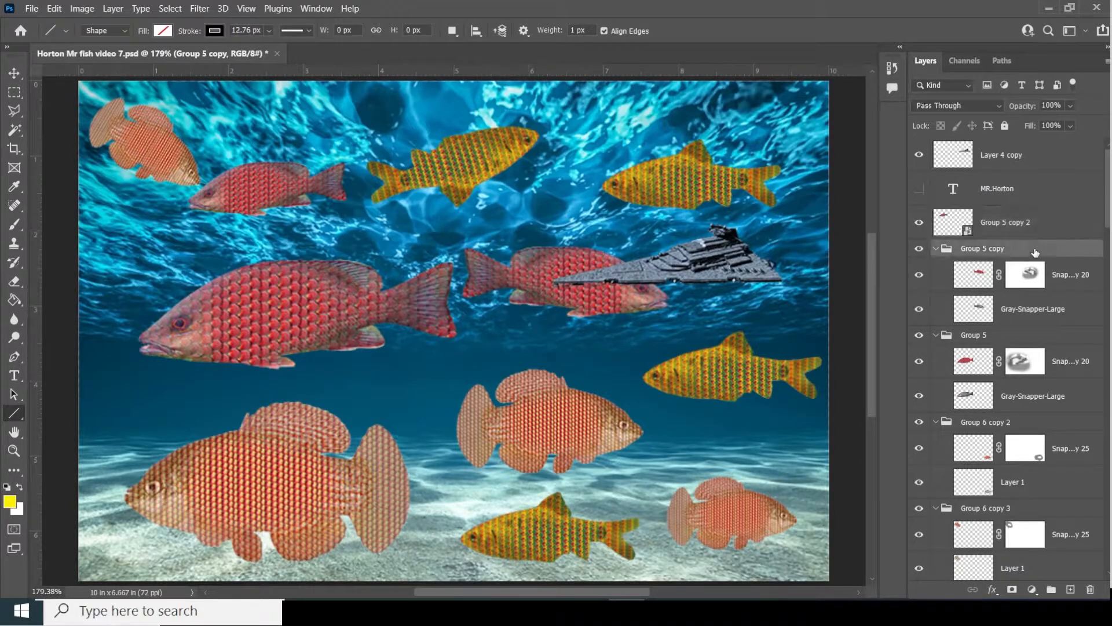
right_click(1035, 253)
click(956, 201)
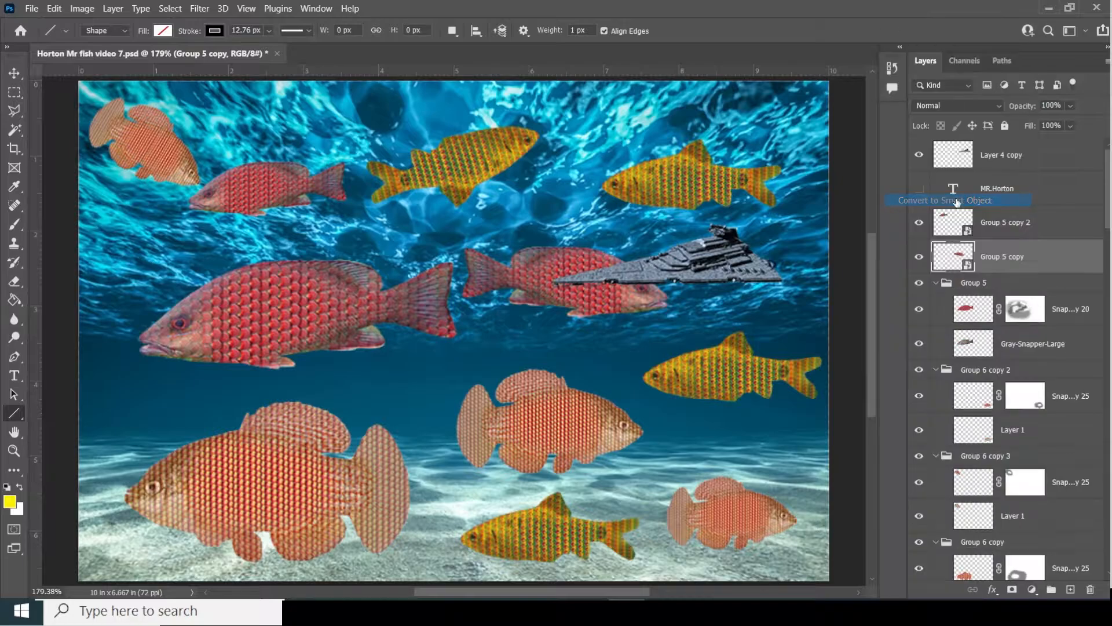
- Convert the large red Group 5 fish into a smart object
click(919, 284)
click(919, 285)
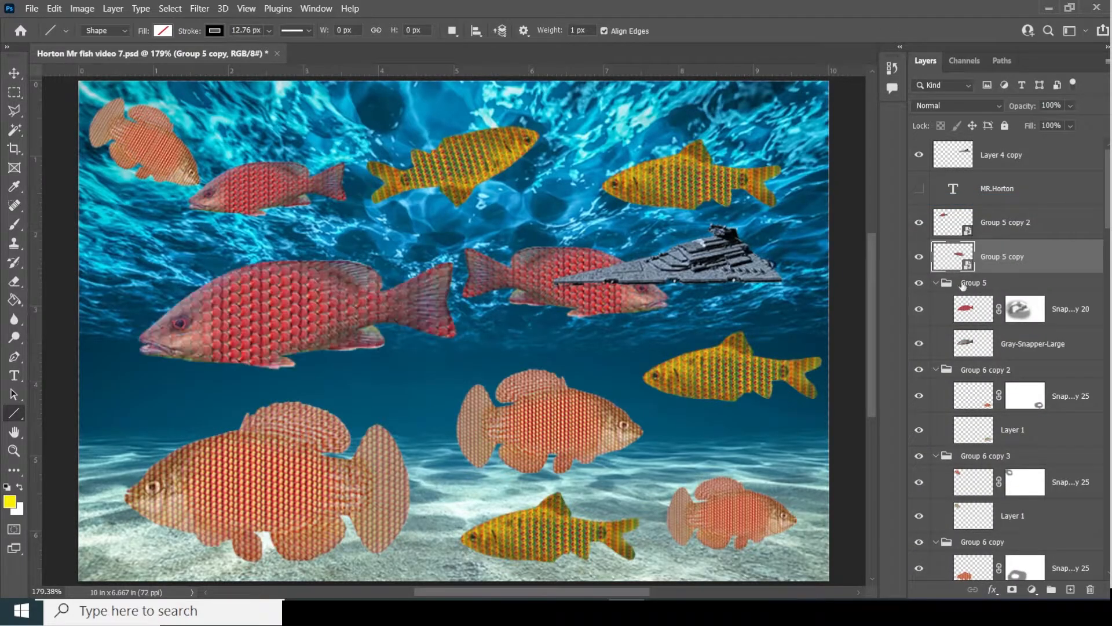
click(1019, 285)
right_click(1018, 286)
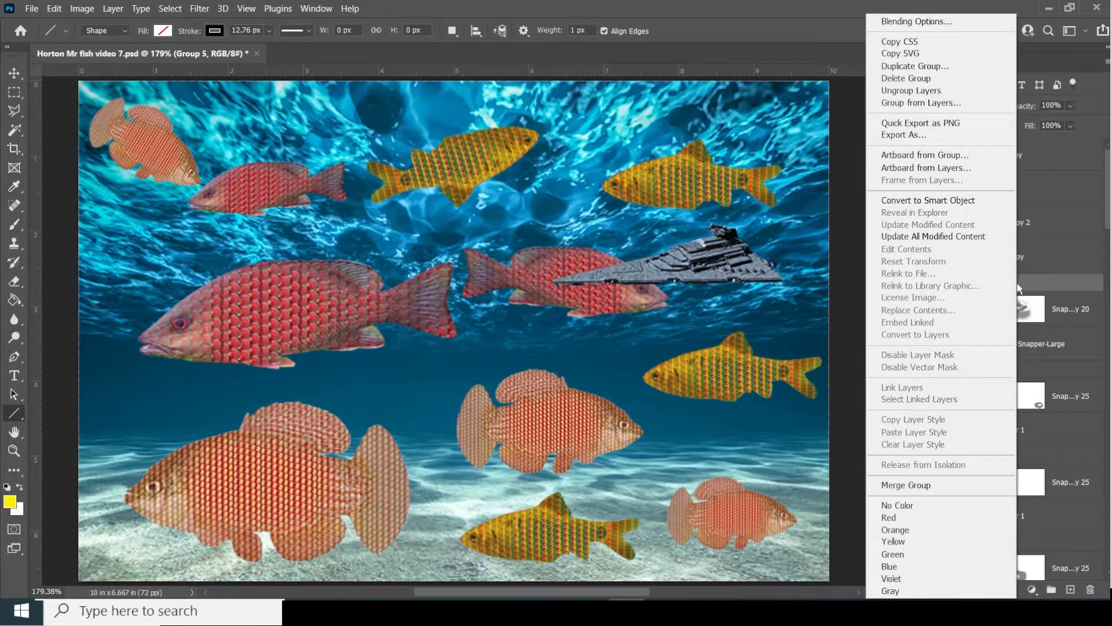
click(955, 200)
- Convert the bottom-right Group 6 copy 2 fish into a smart object
click(919, 318)
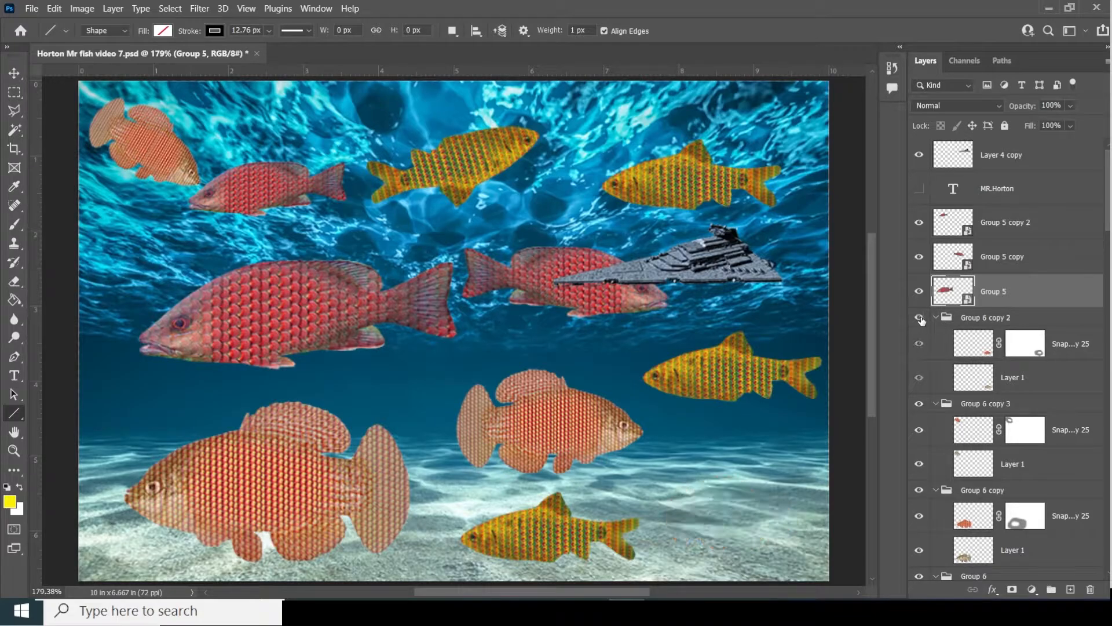
click(919, 318)
click(1024, 316)
right_click(1023, 317)
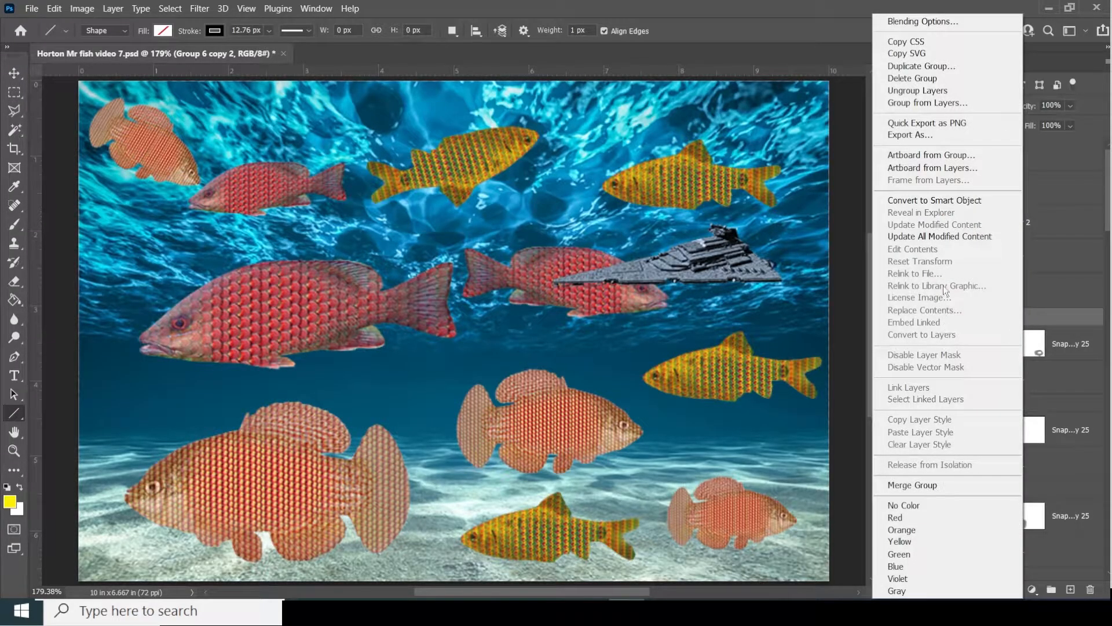
click(954, 201)
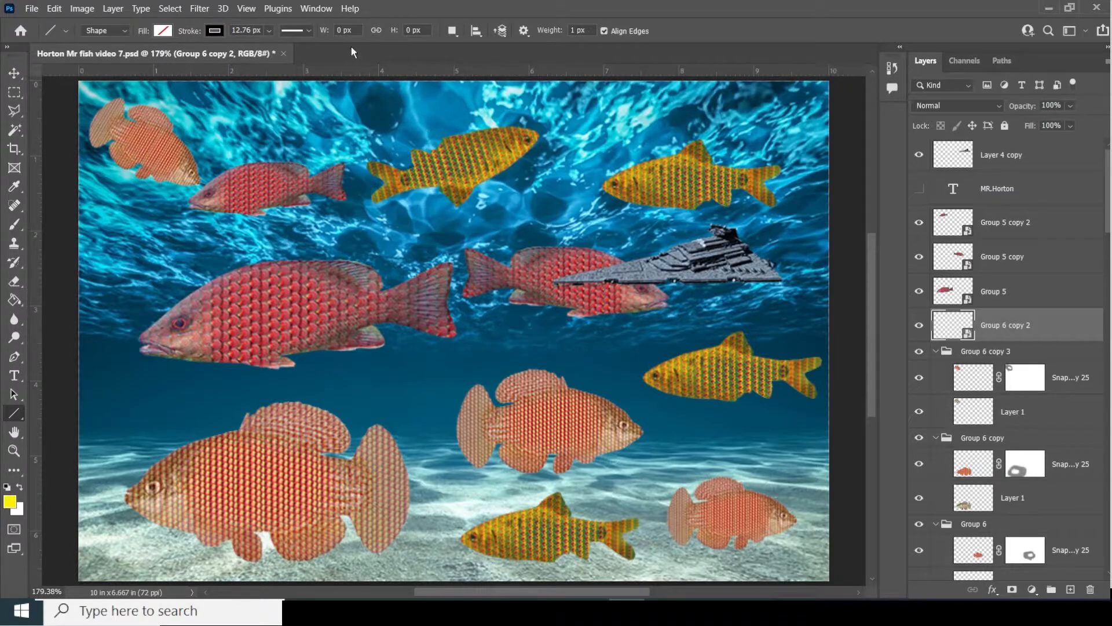
click(318, 11)
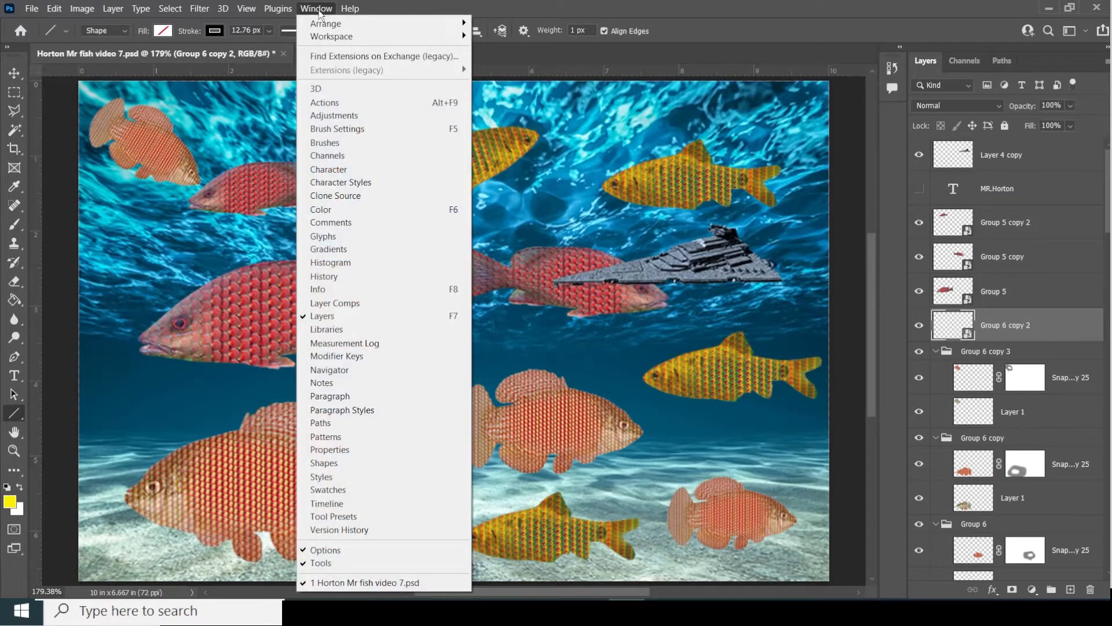
- Open the Timeline panel, move it up over the canvas, and create a video timeline
click(342, 502)
drag(445, 450, 497, 293)
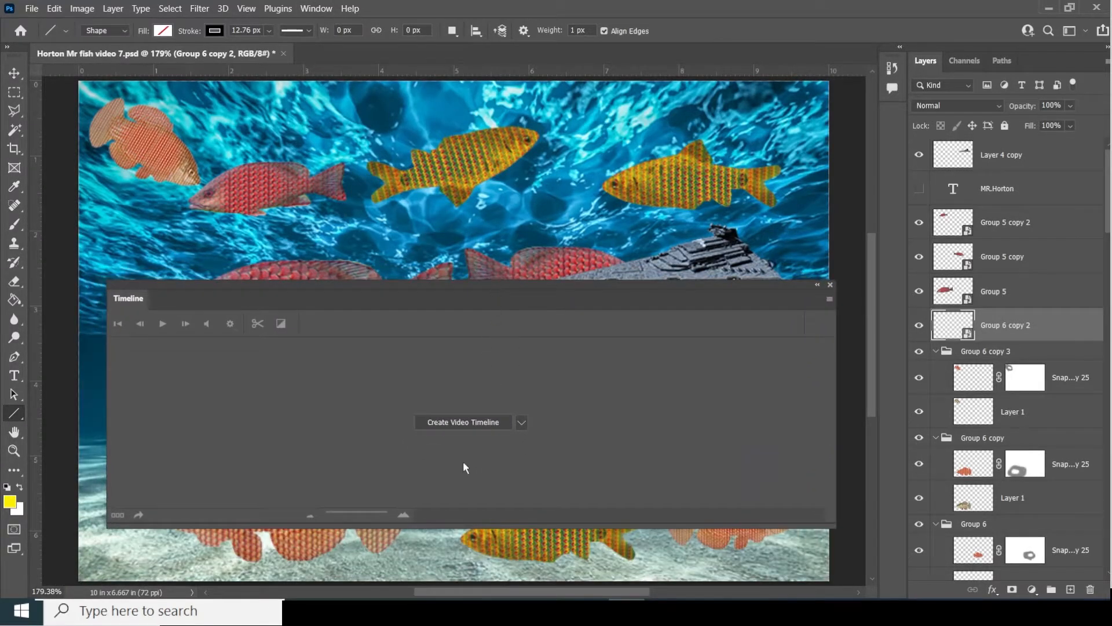
click(522, 424)
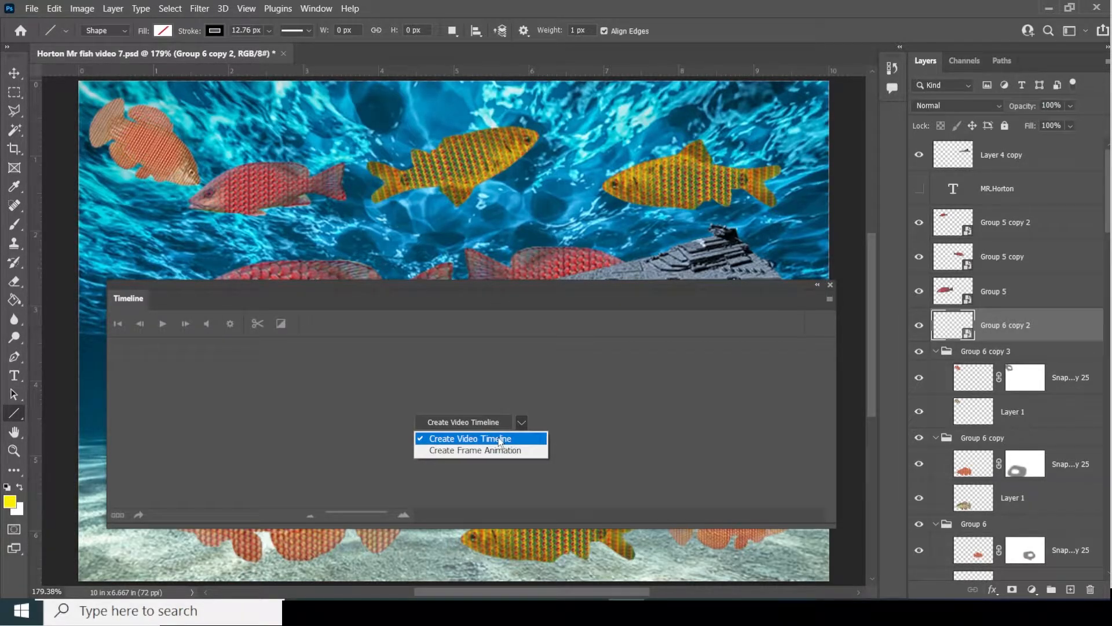
click(501, 439)
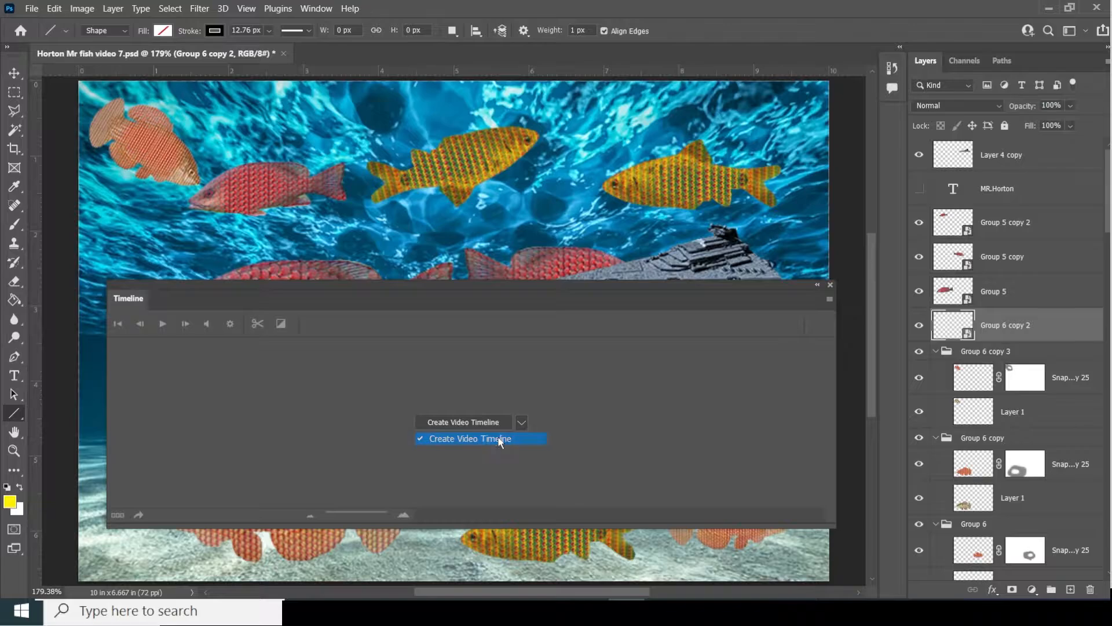
click(471, 425)
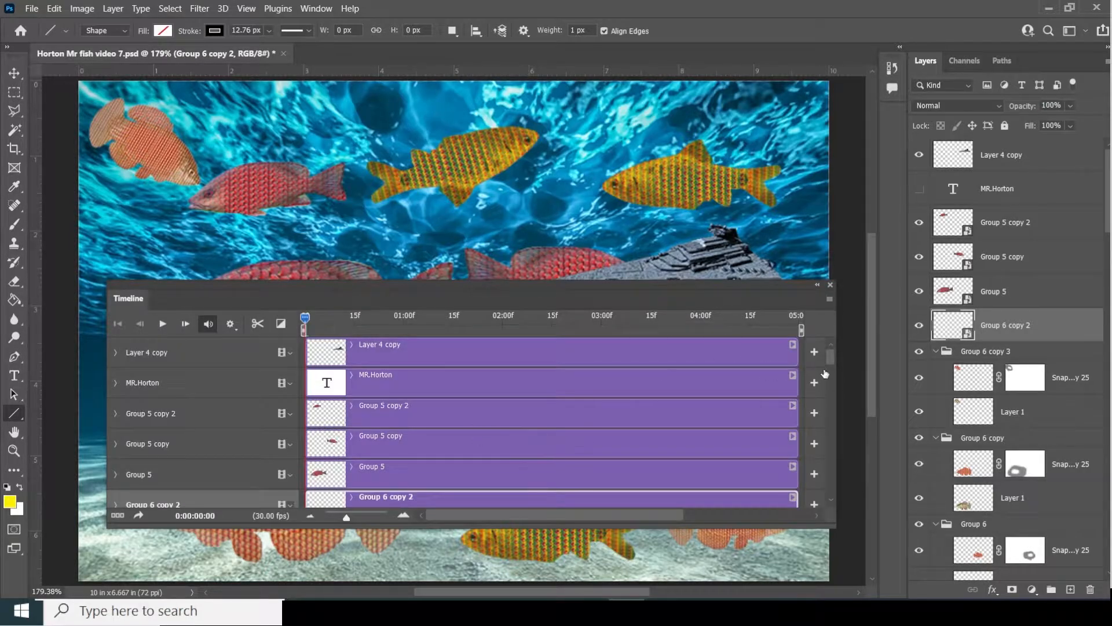
- Expand Group 6 copy 2's timeline track to show its Transform, Opacity and Style properties
scroll(262, 454, down, 2)
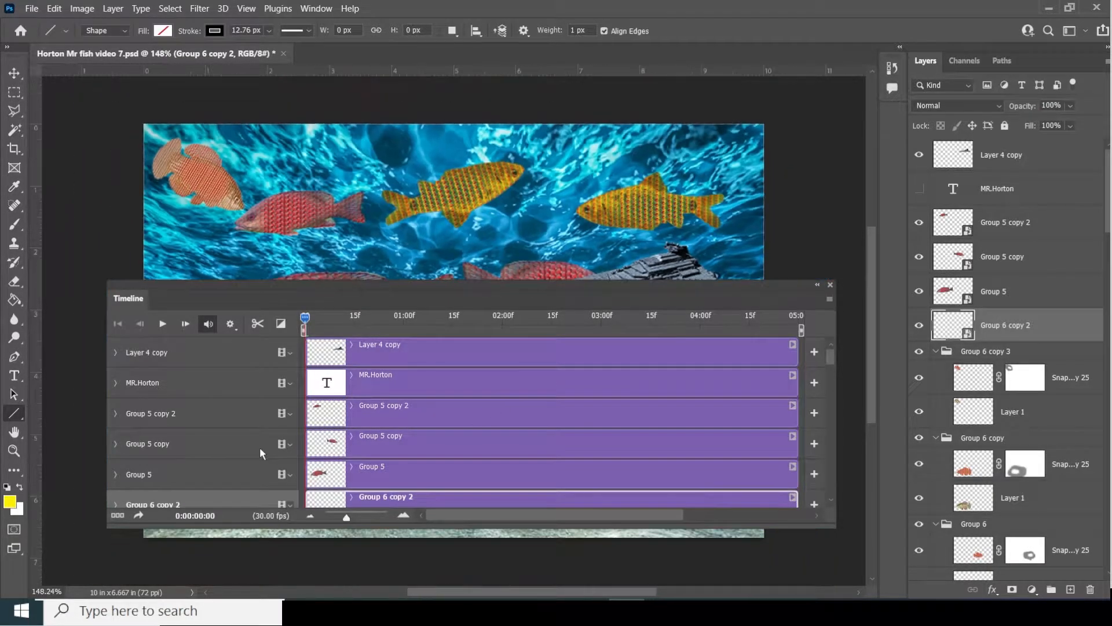
scroll(263, 453, up, 2)
scroll(266, 452, down, 2)
drag(829, 357, 827, 375)
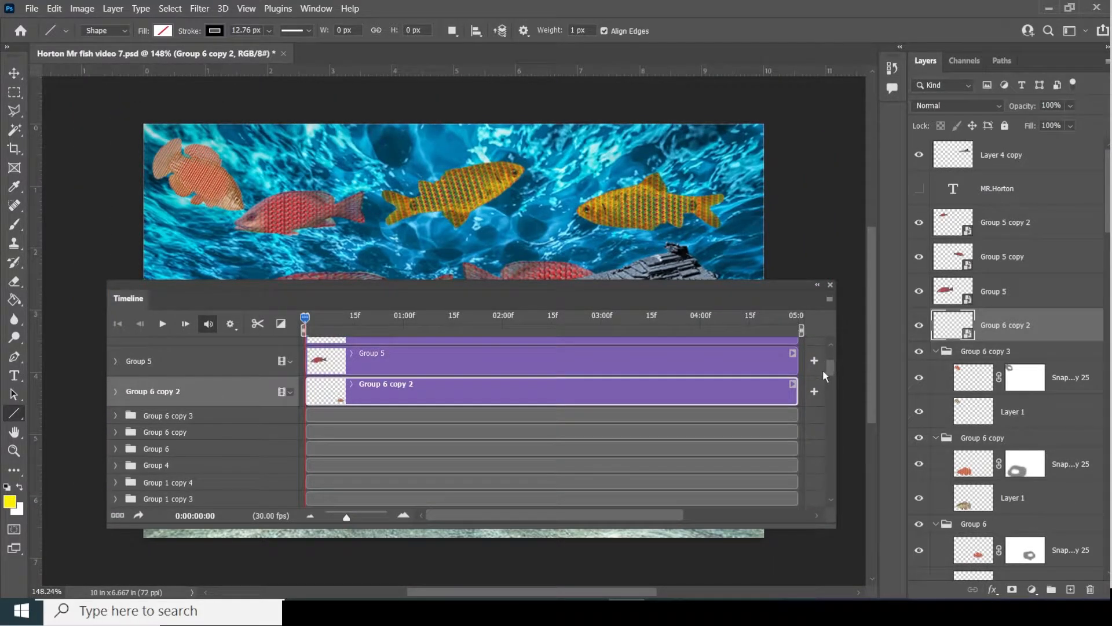
click(1018, 355)
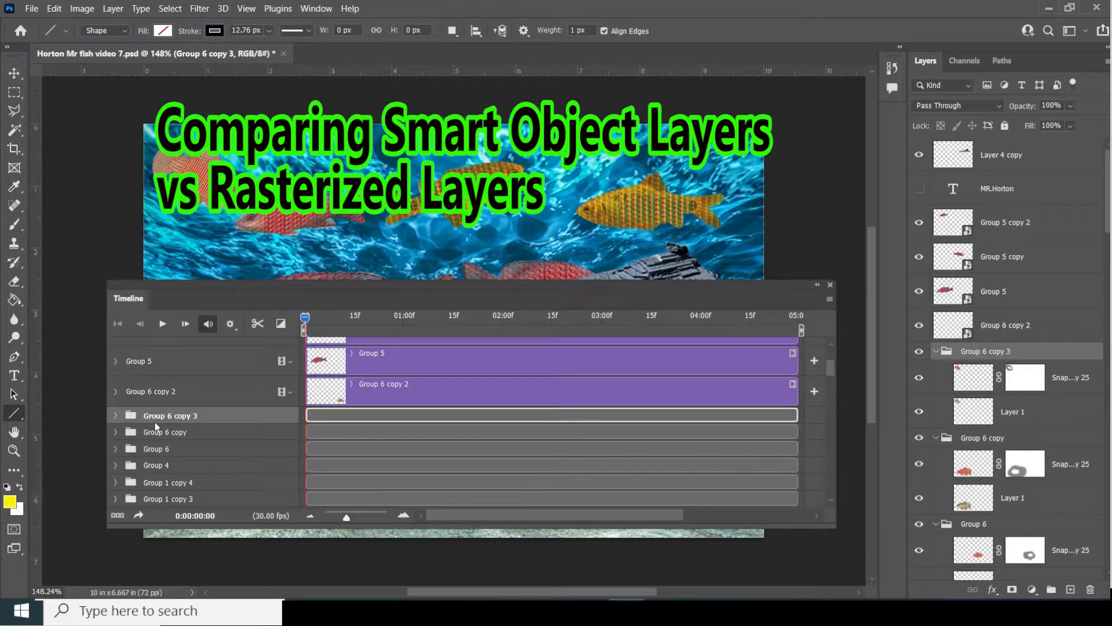
click(116, 392)
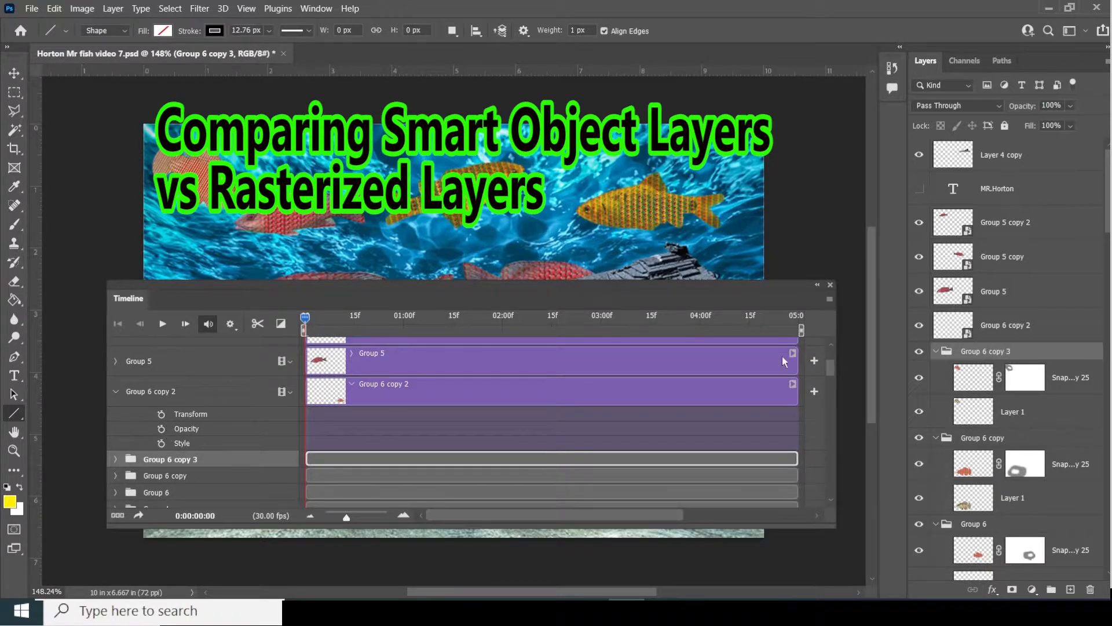
click(987, 327)
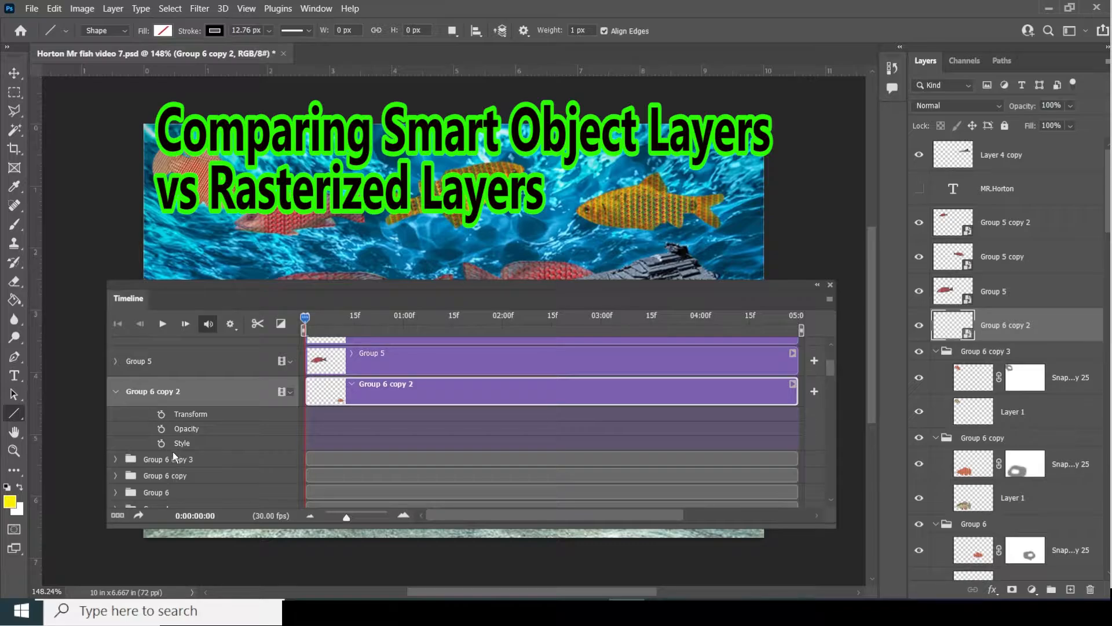
click(990, 351)
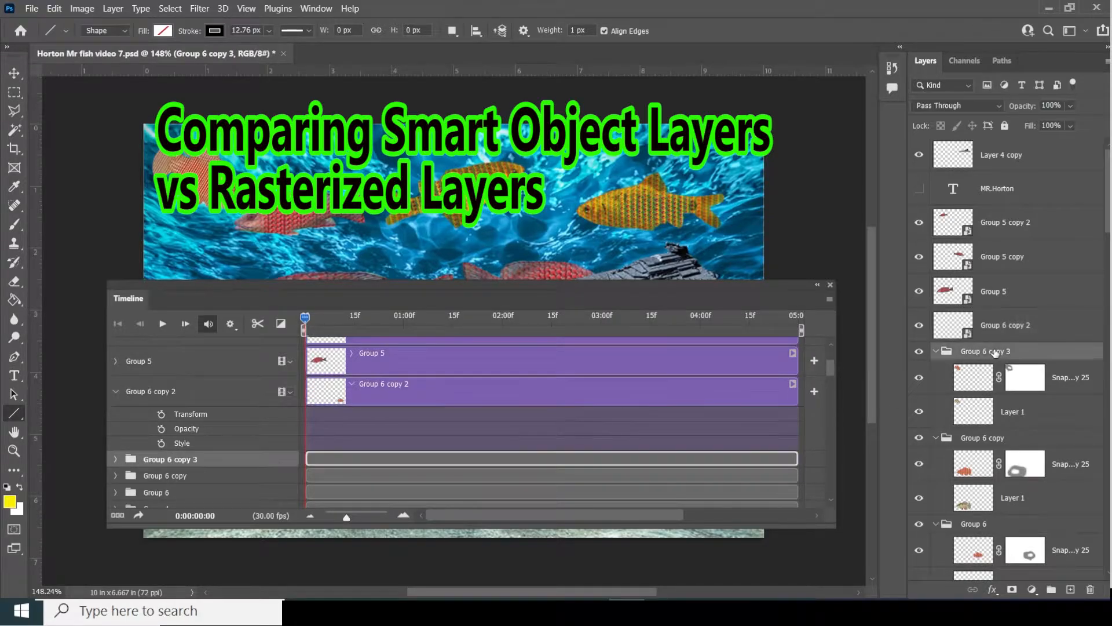
- Expand Group 6 copy 3's track and its SnapdragonNEW copy 25 and Layer 1 properties
click(114, 459)
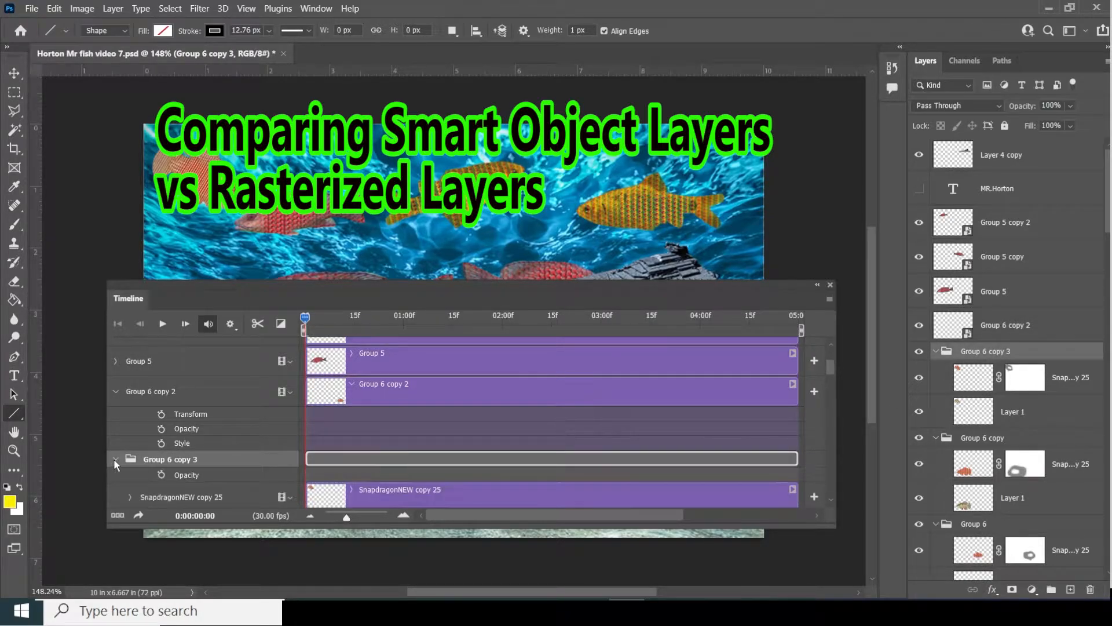
scroll(230, 461, up, 1)
drag(833, 373, 832, 384)
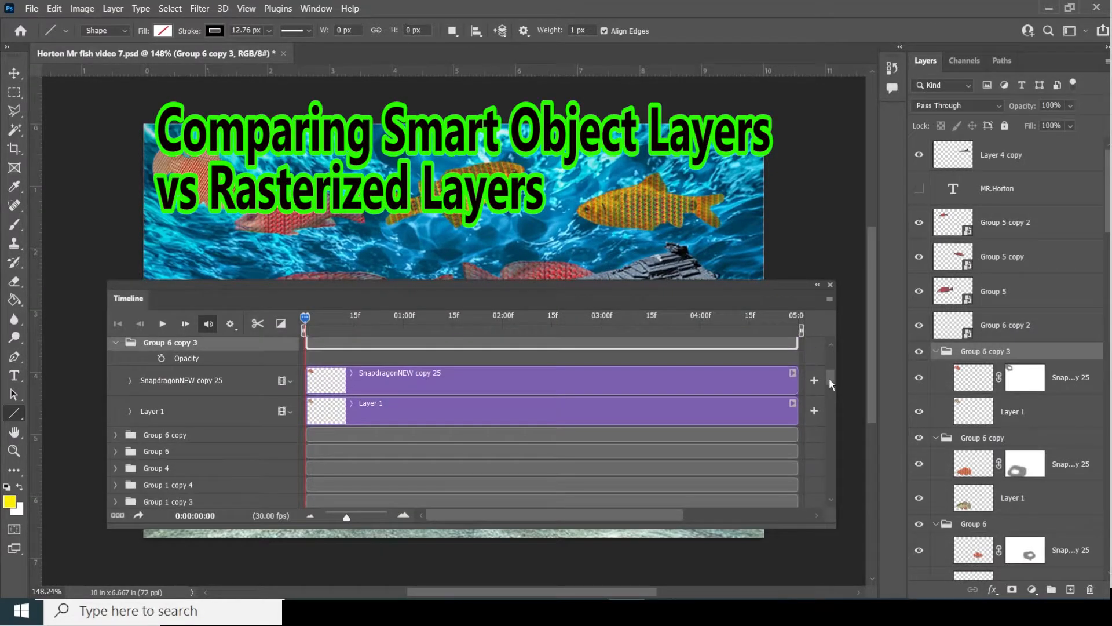
click(129, 381)
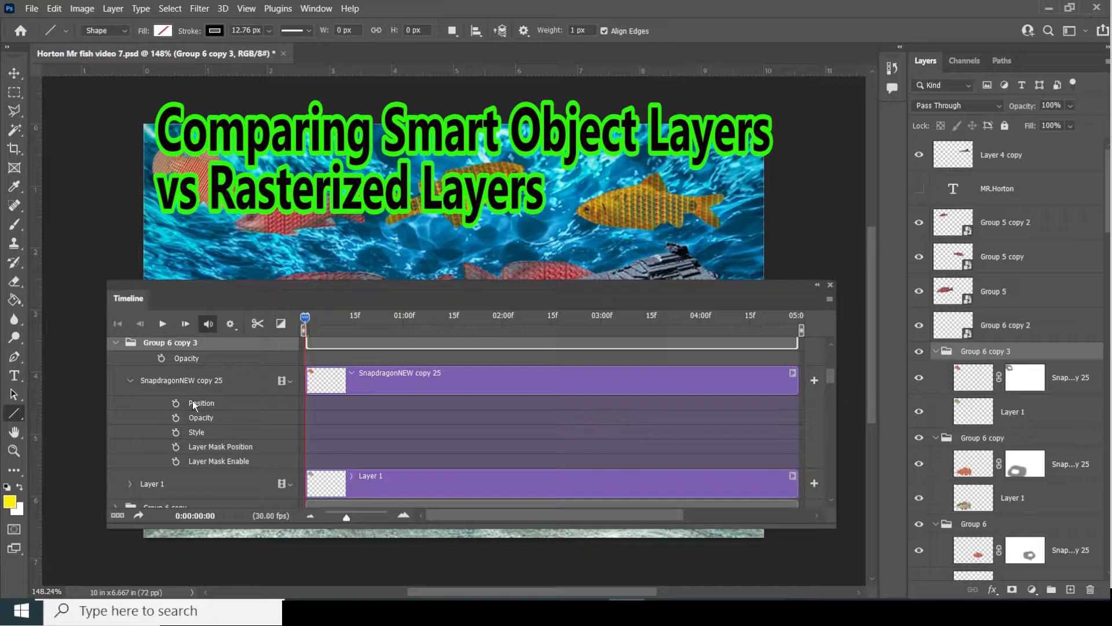
click(130, 484)
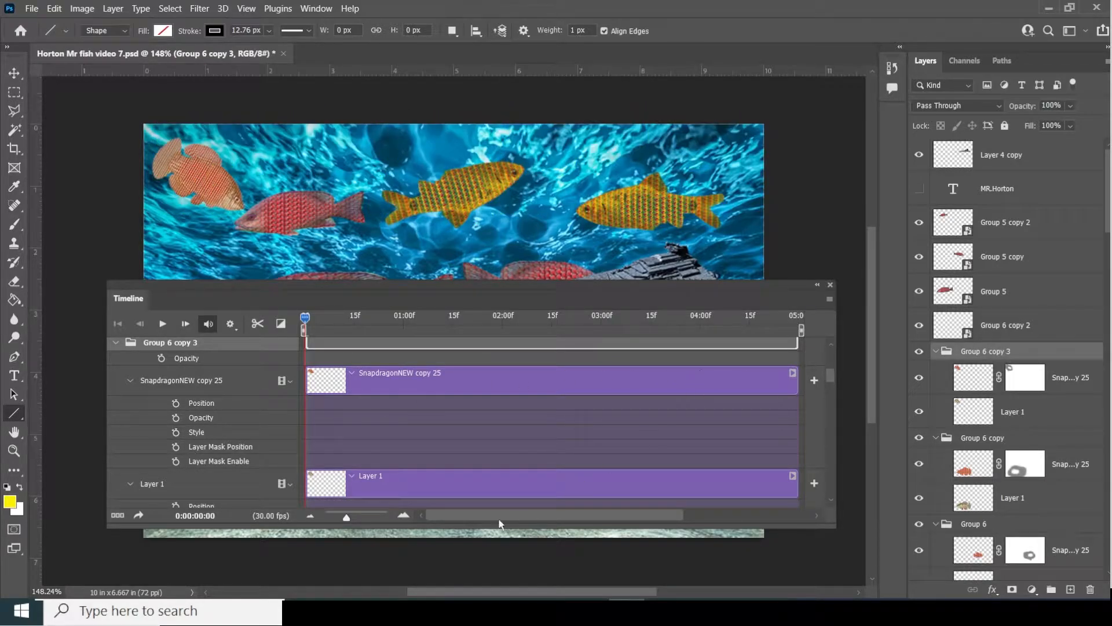
- Enlarge and reposition the Timeline panel to show more tracks, then bring up Group 6 copy 3's layer options
drag(467, 528, 464, 585)
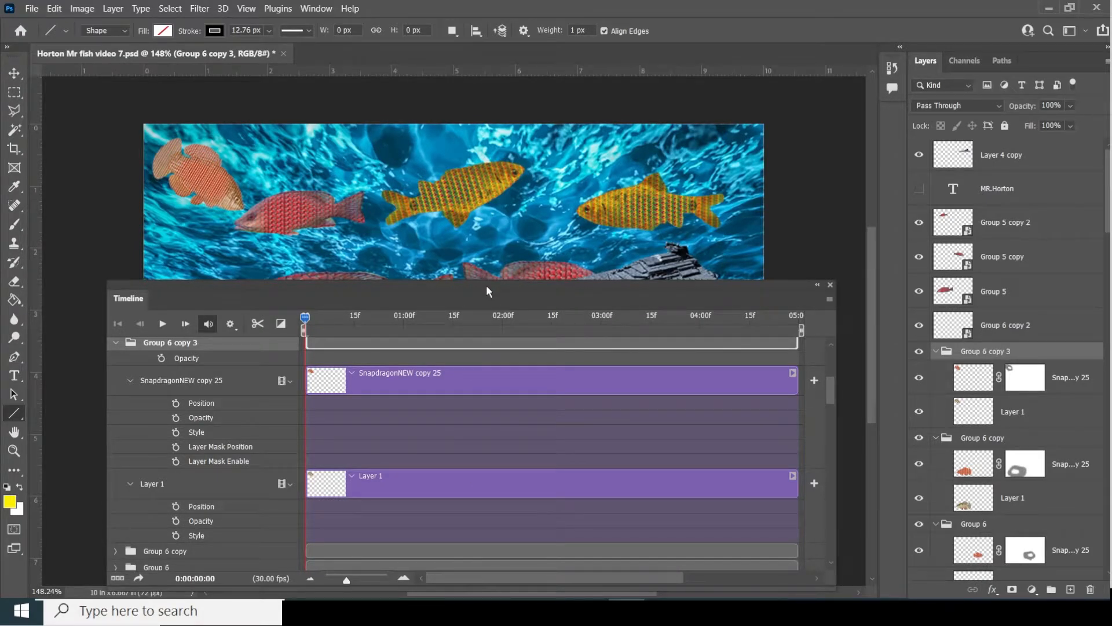
drag(486, 284, 491, 118)
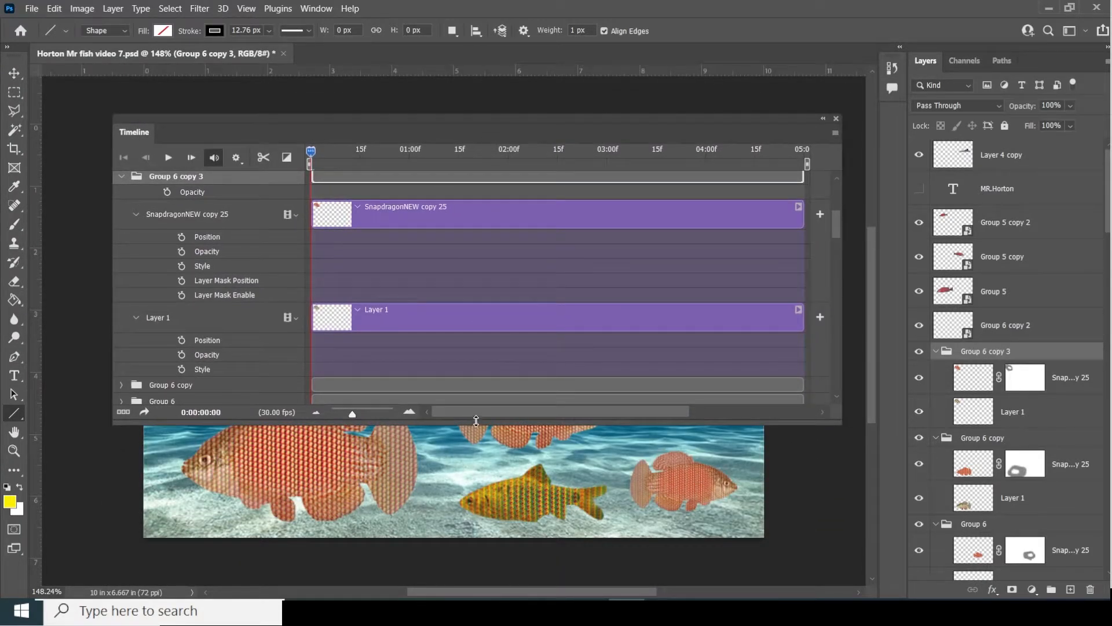
drag(473, 425, 446, 555)
scroll(426, 446, up, 2)
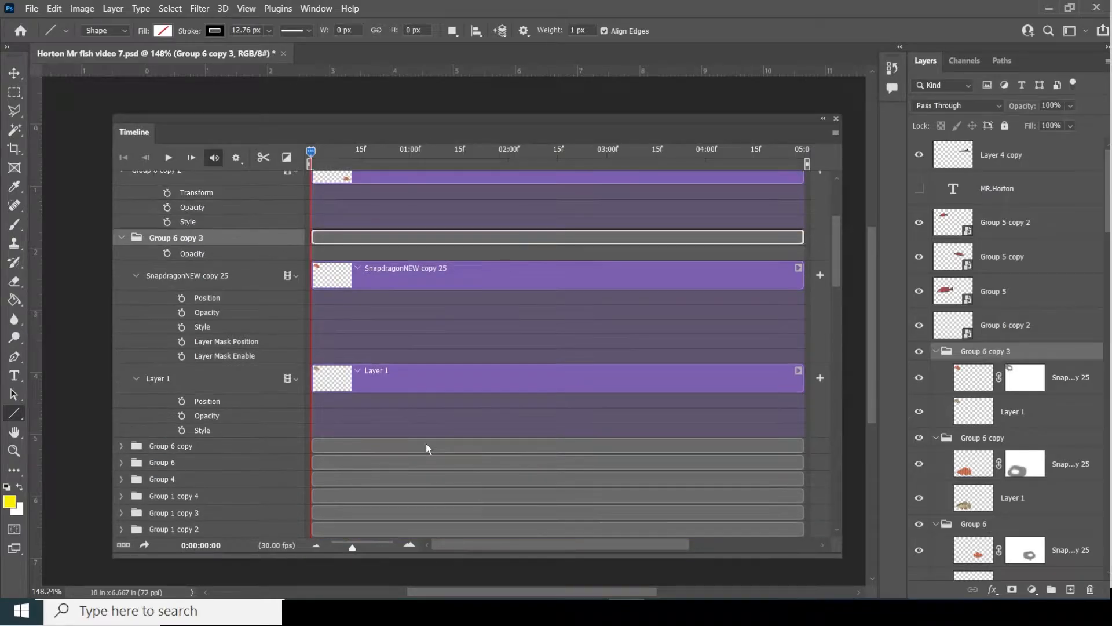
scroll(406, 446, up, 1)
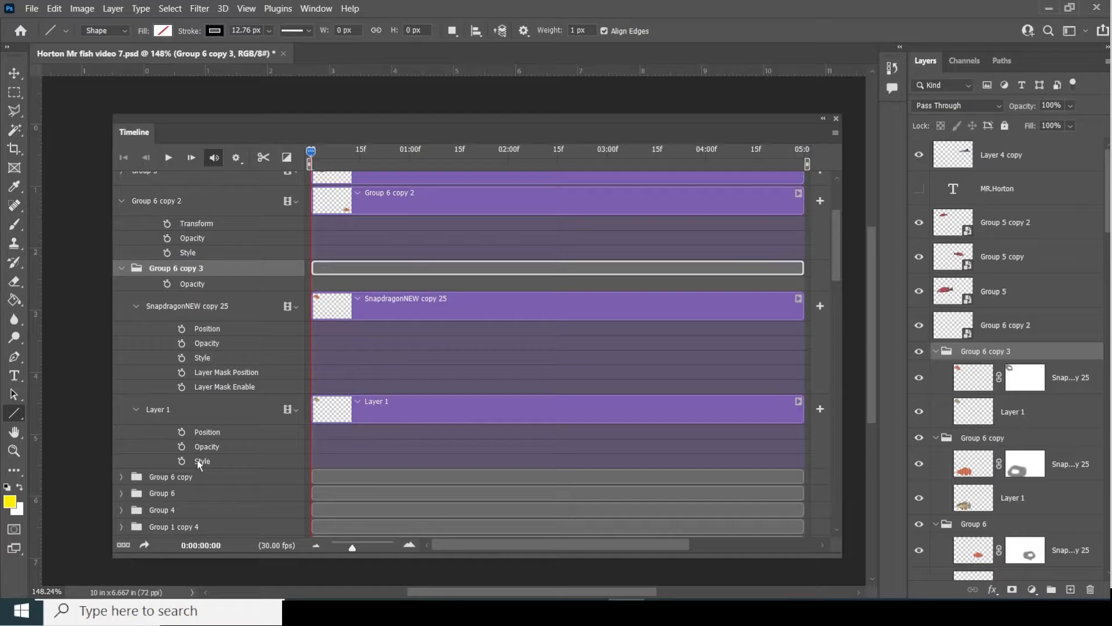
right_click(994, 351)
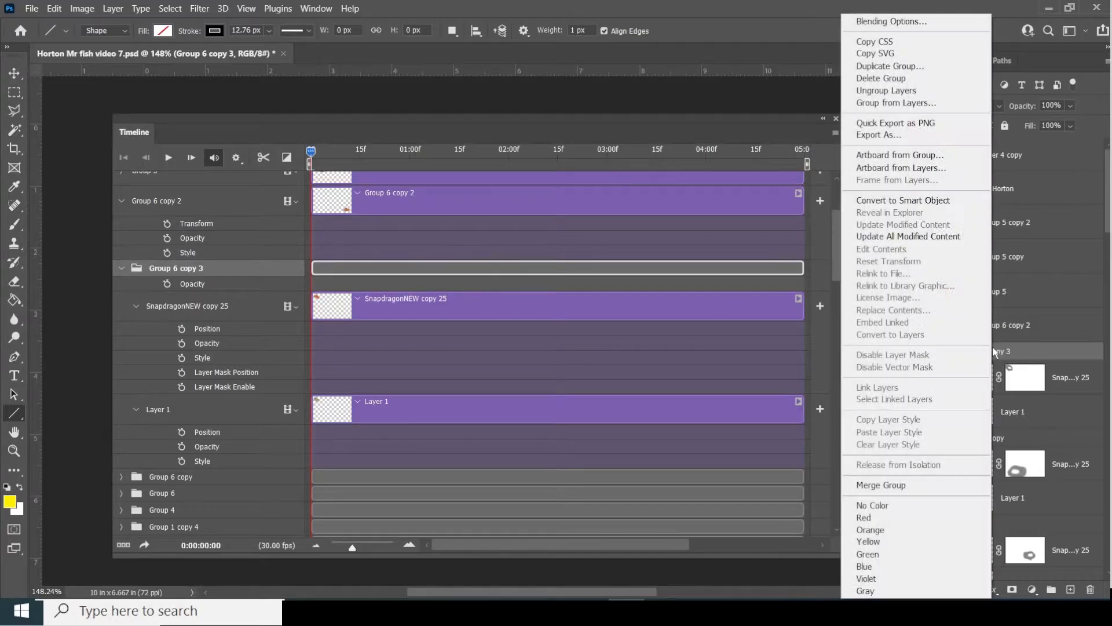
- Merge the Group 6 copy 3 group into a single layer from the Layers panel menu
click(886, 484)
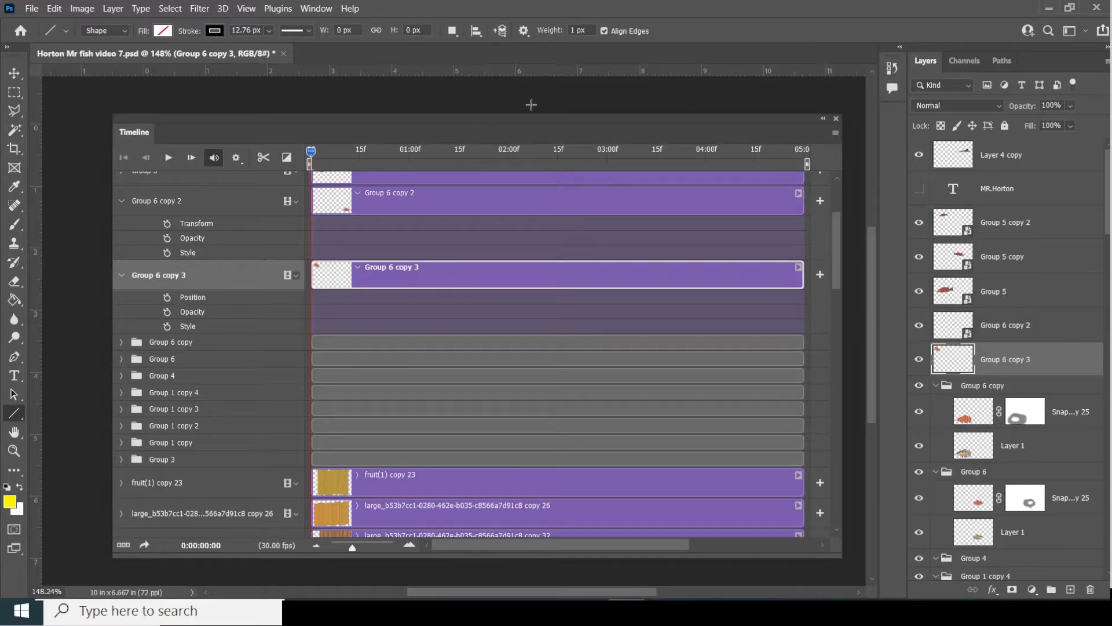
- Move and resize the Timeline panel and scroll the canvas so the whole underwater scene is visible
drag(525, 119, 540, 130)
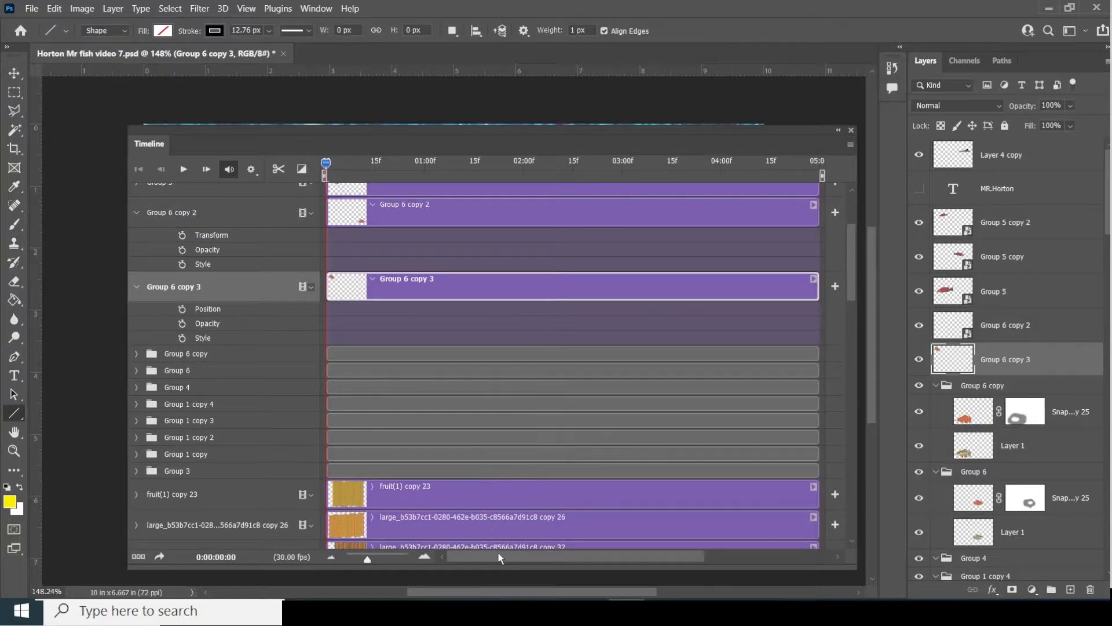
mouse_move(457, 567)
mouse_down()
mouse_move(478, 438)
mouse_move(473, 387)
mouse_move(457, 580)
mouse_up()
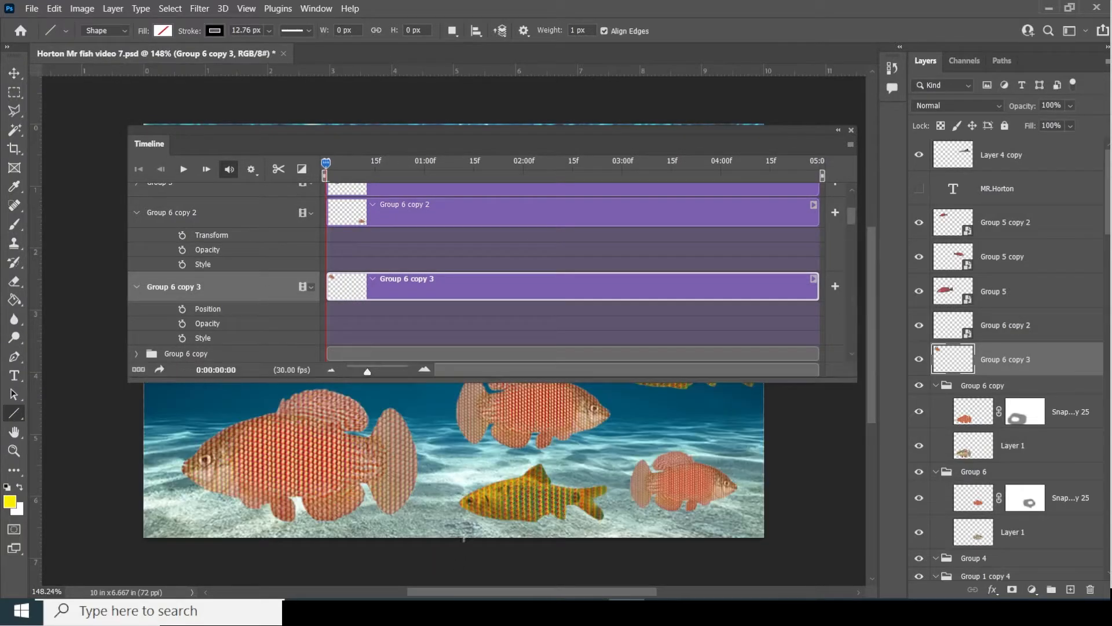
mouse_move(482, 379)
mouse_down()
mouse_move(481, 312)
mouse_move(478, 383)
mouse_up()
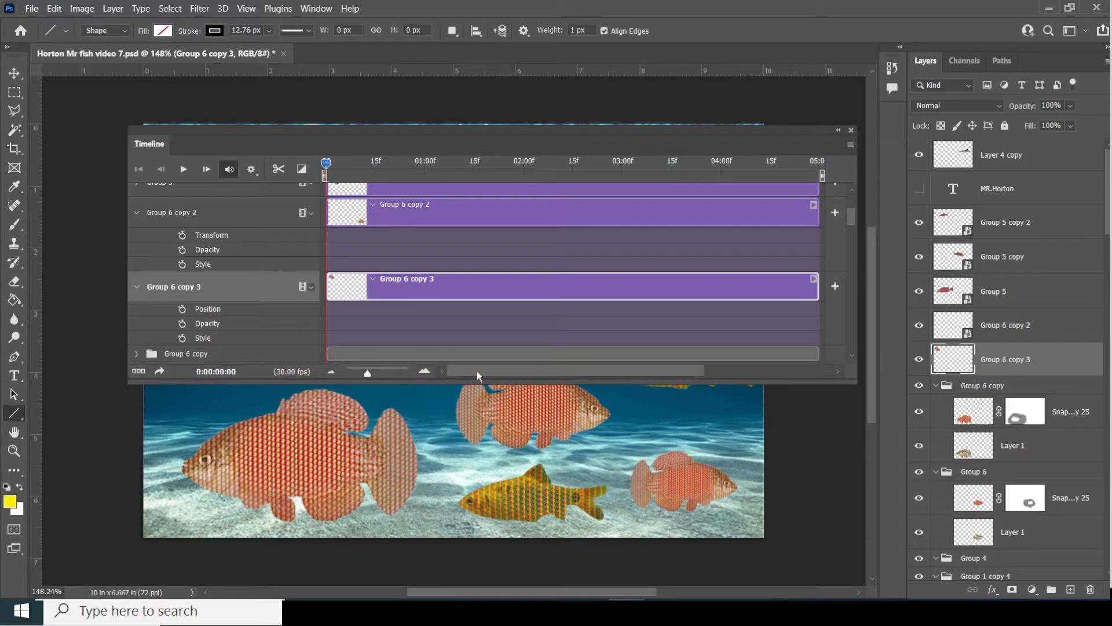
drag(539, 140, 506, 354)
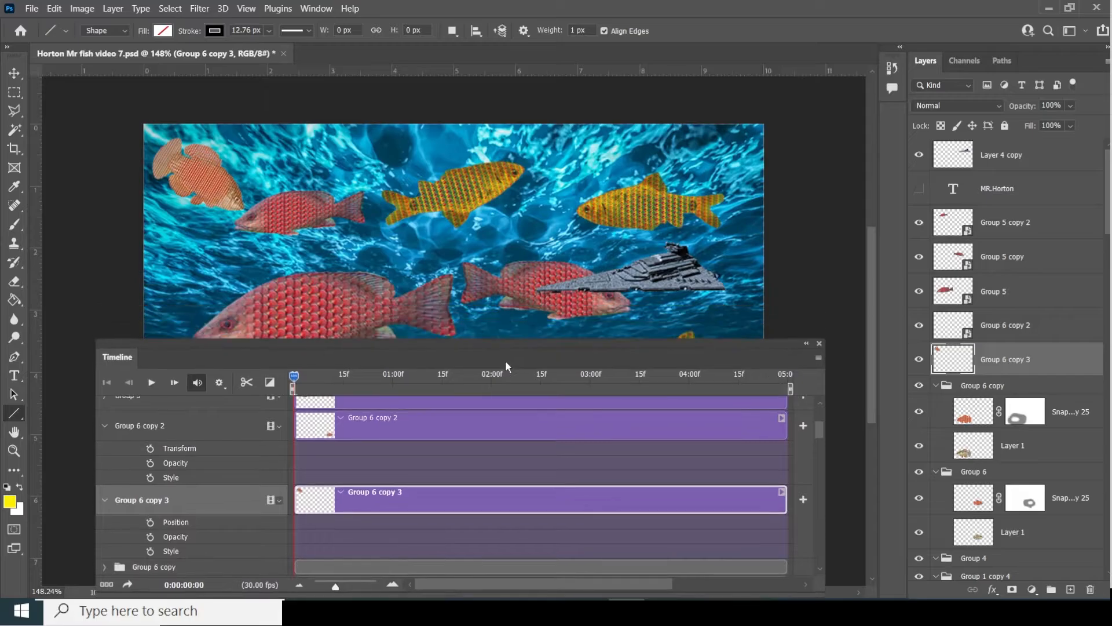
scroll(578, 237, down, 2)
scroll(578, 238, down, 2)
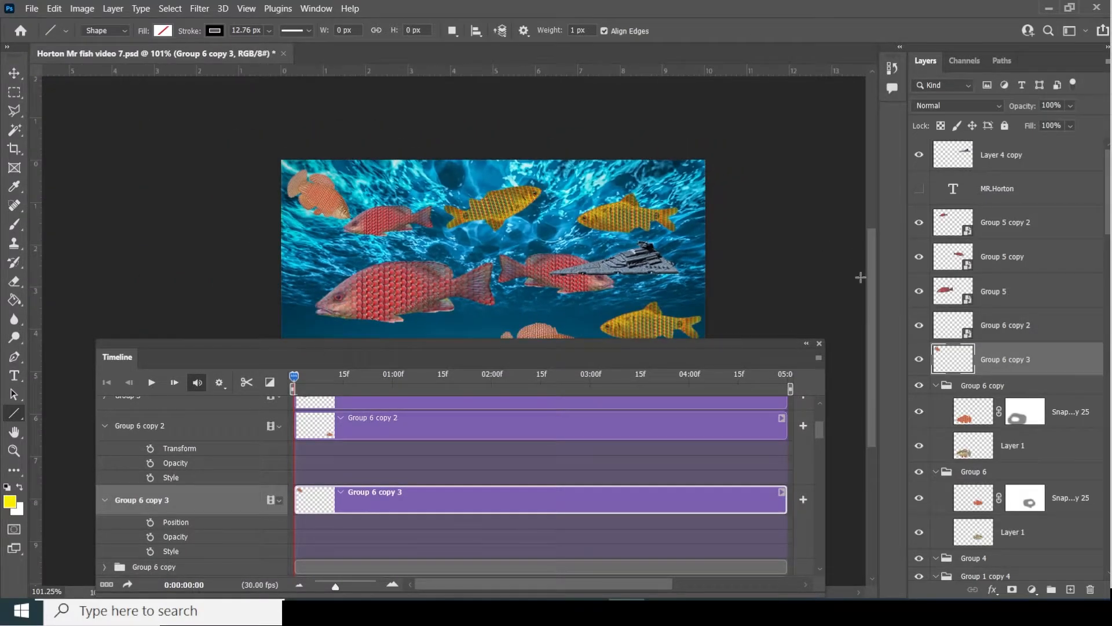
drag(868, 310, 864, 320)
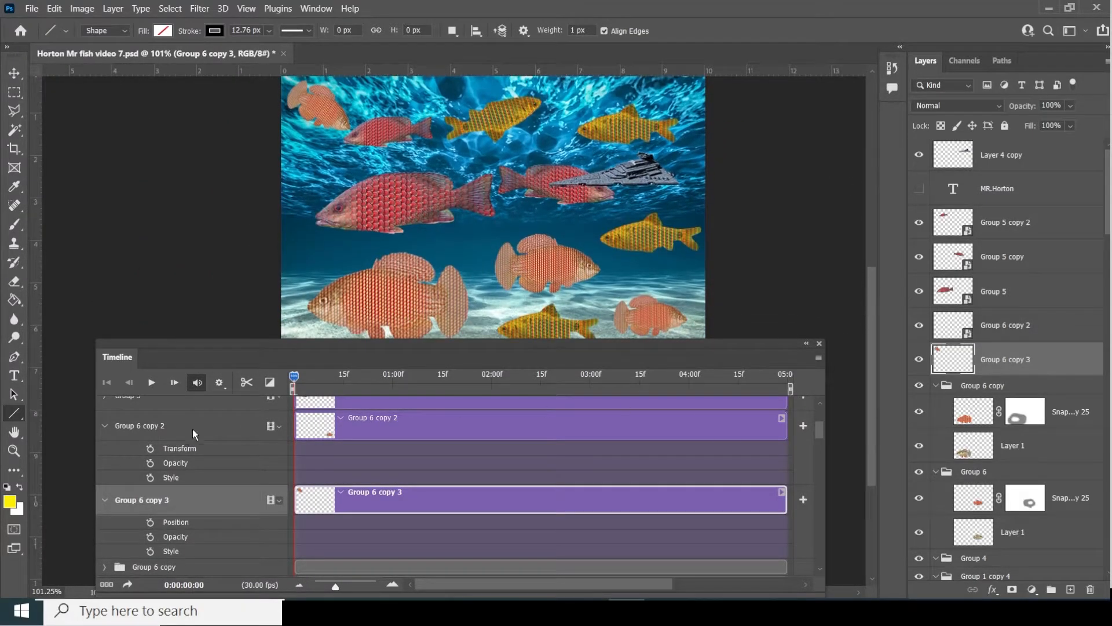
click(919, 360)
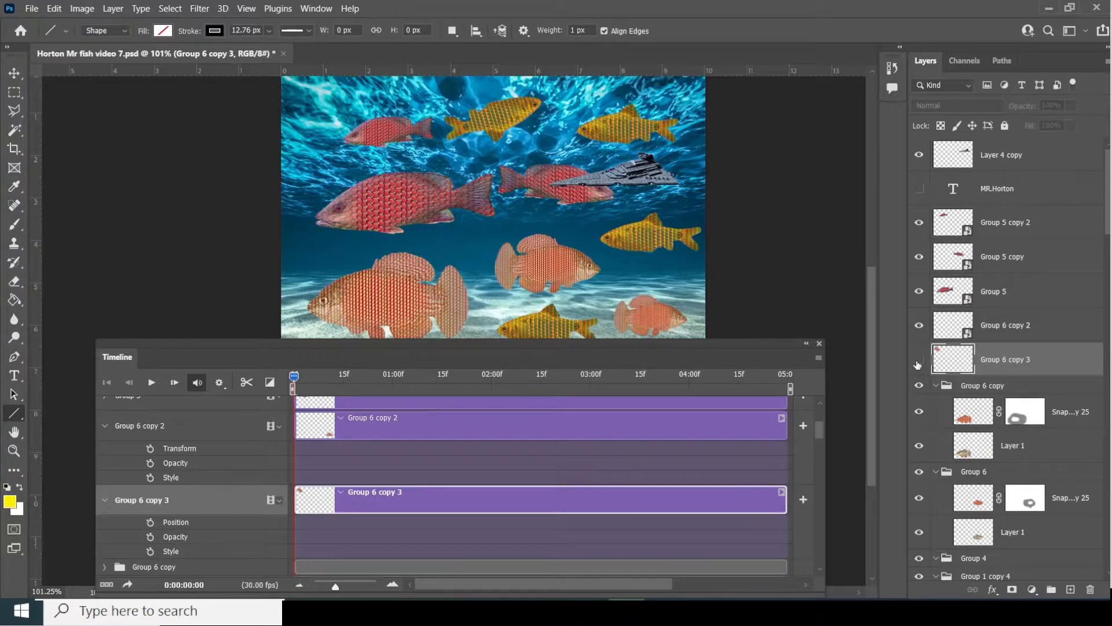
click(919, 359)
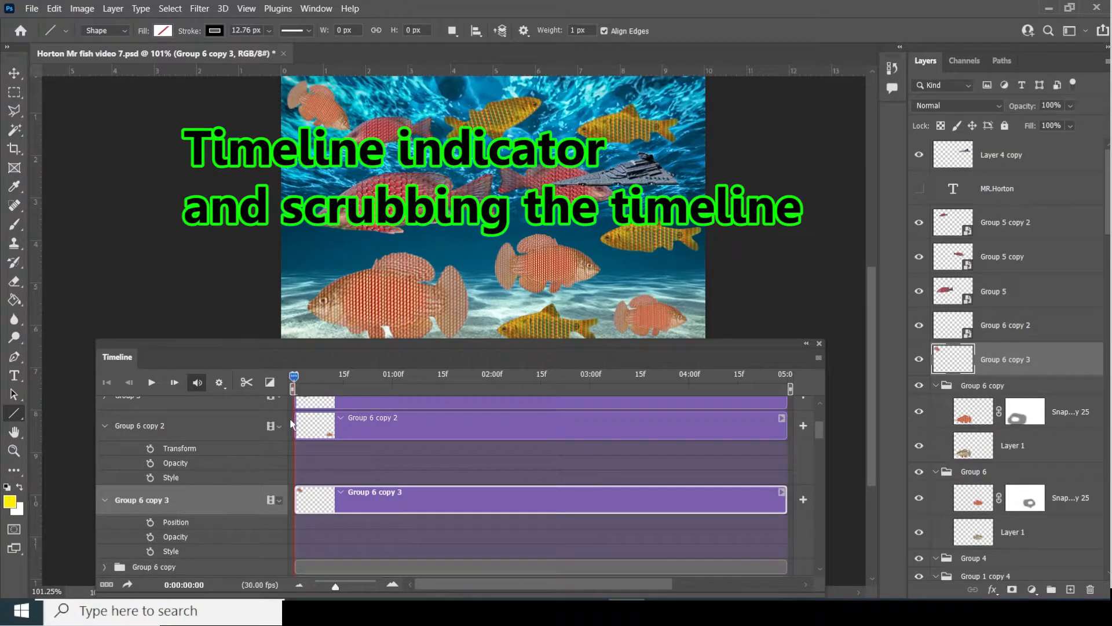
mouse_move(295, 377)
mouse_down()
mouse_move(442, 377)
mouse_move(293, 377)
mouse_up()
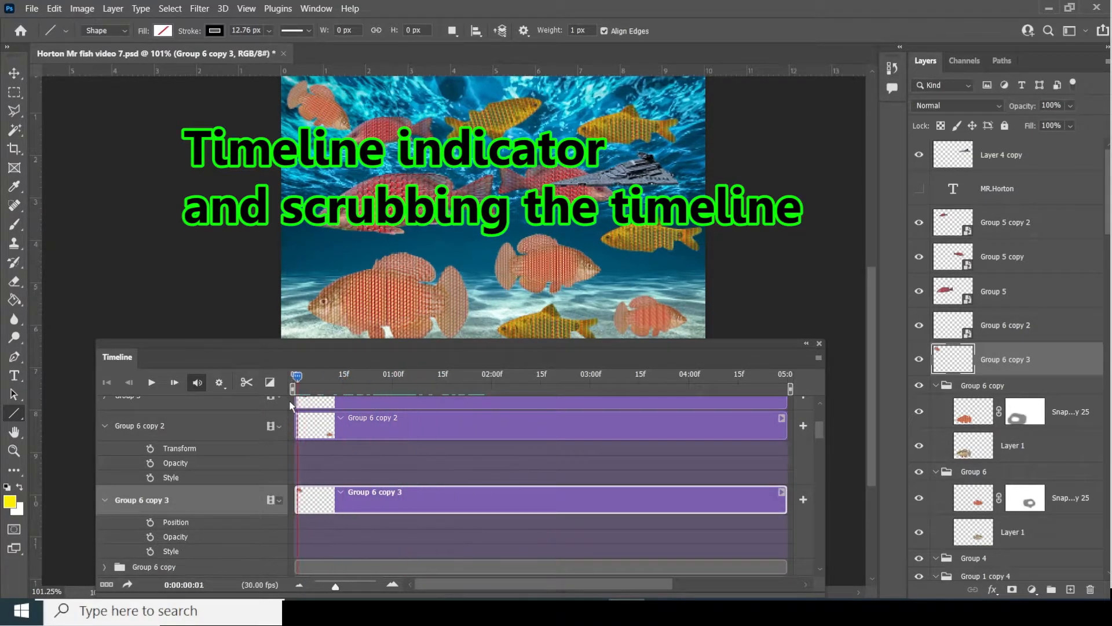
drag(341, 384, 287, 402)
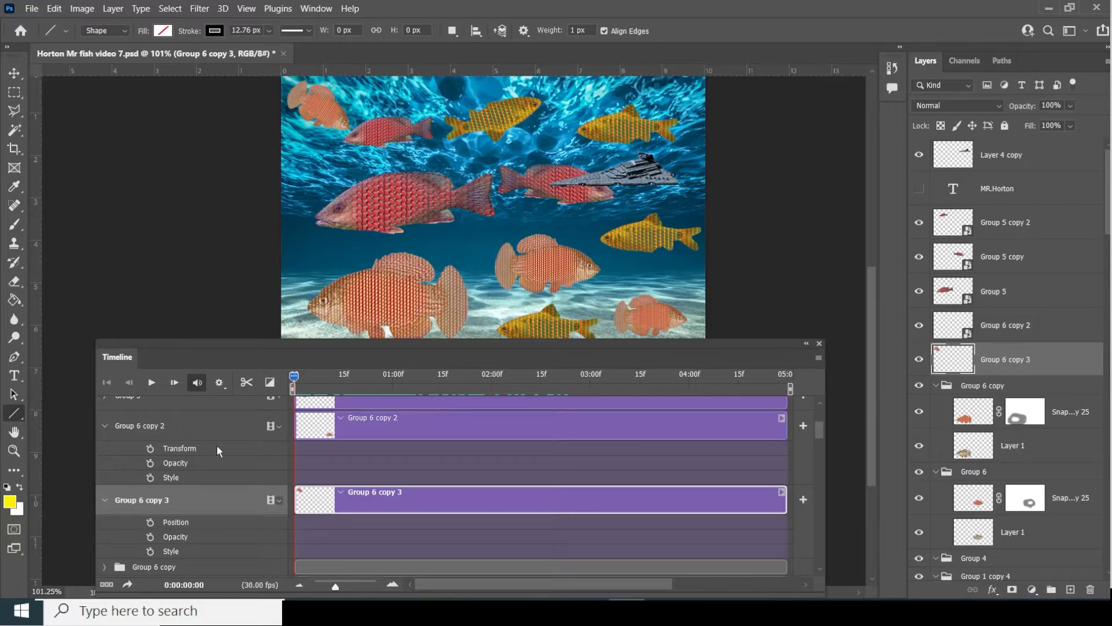
click(918, 324)
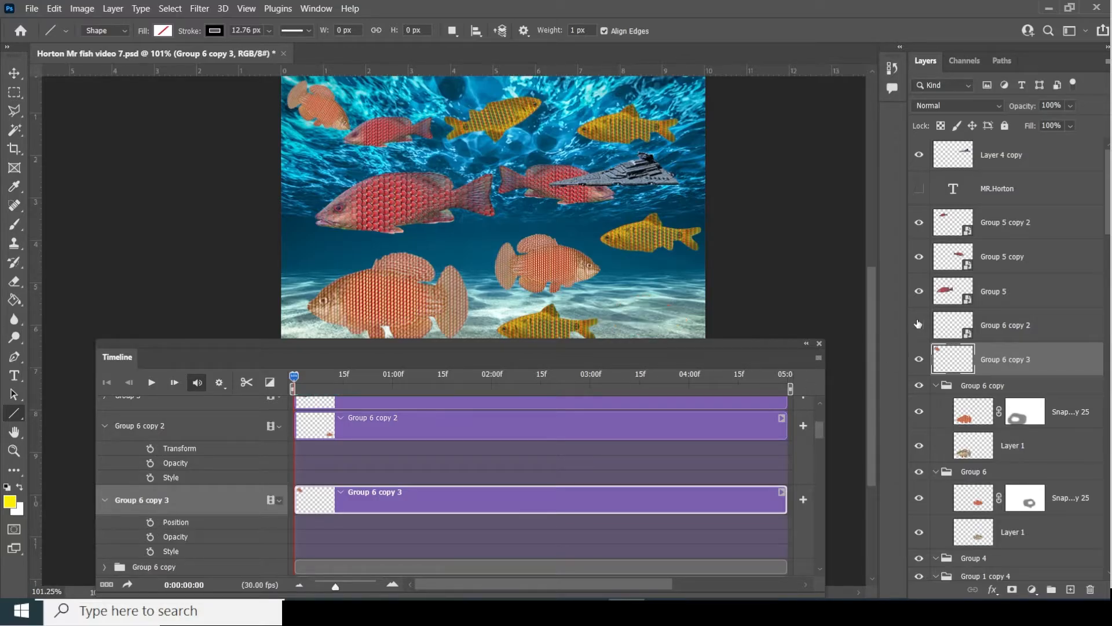
click(918, 324)
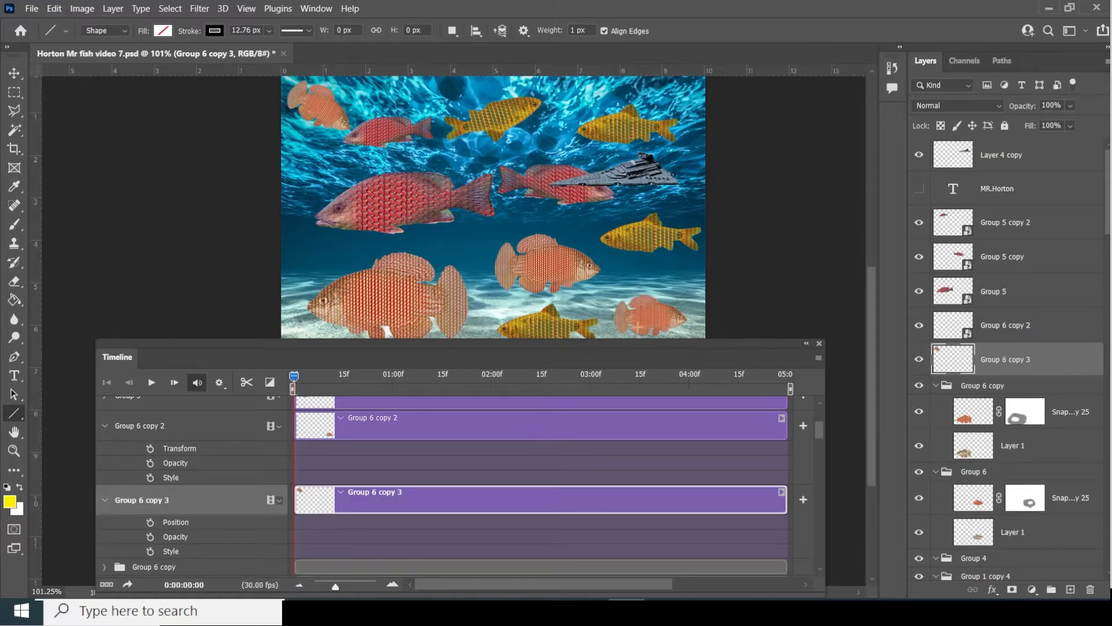
- Enable Transform, Opacity and Style keyframing for Group 6 copy 2, then move the playhead to 01:00
click(150, 449)
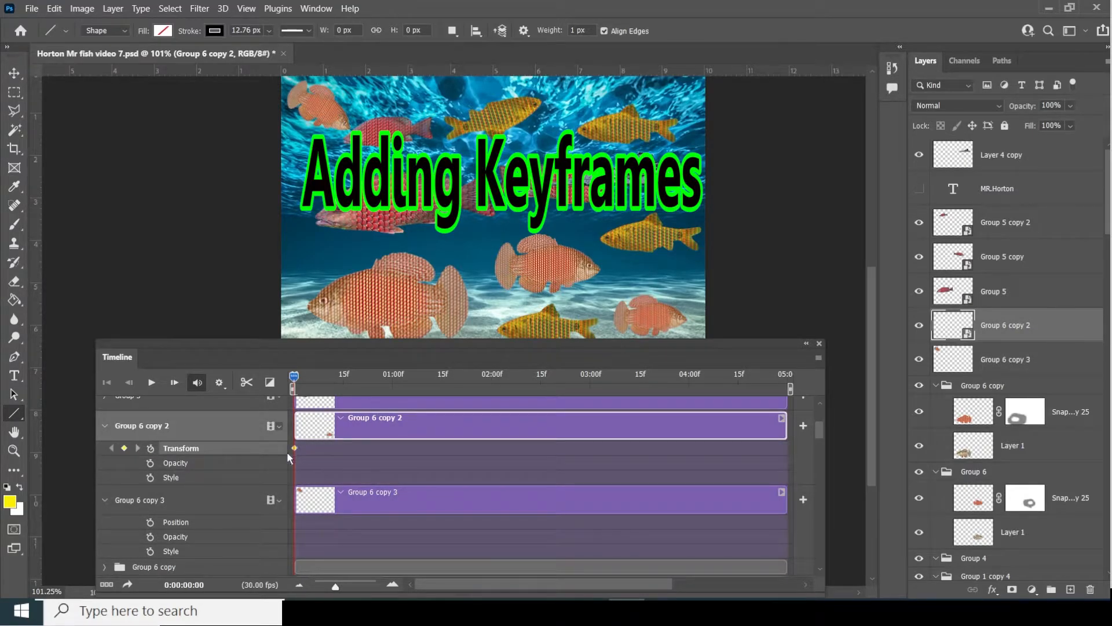
click(150, 463)
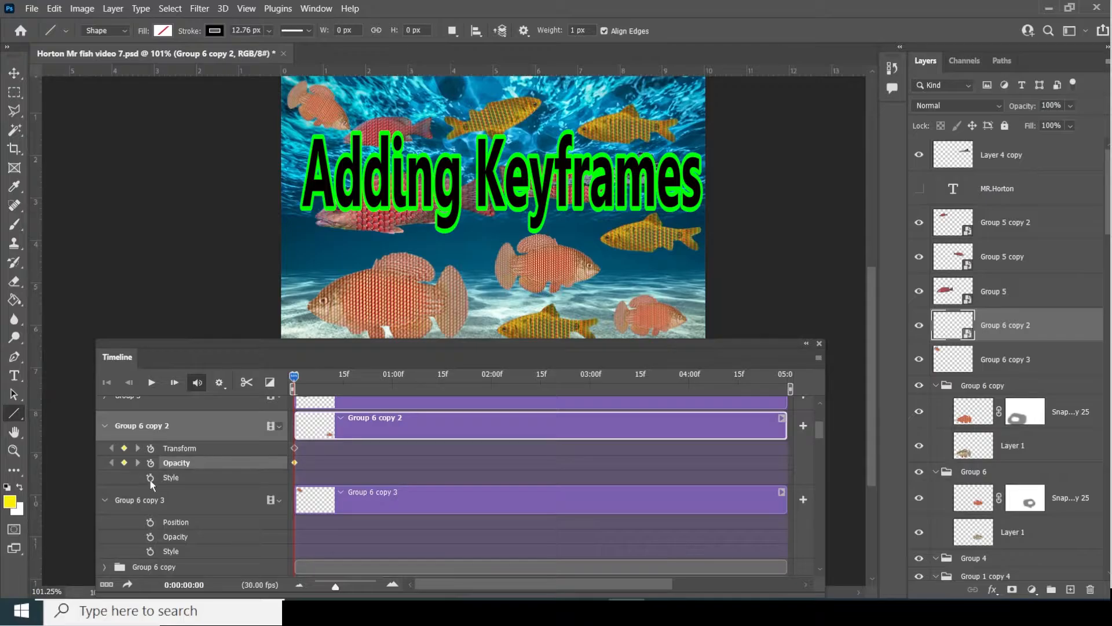
click(150, 477)
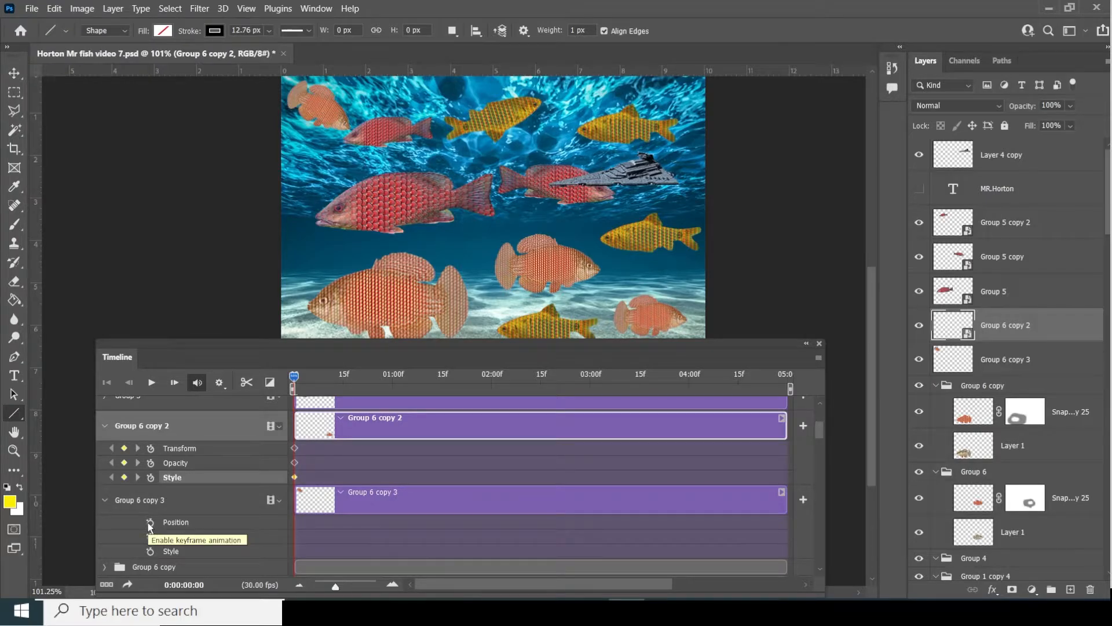
drag(294, 378, 394, 387)
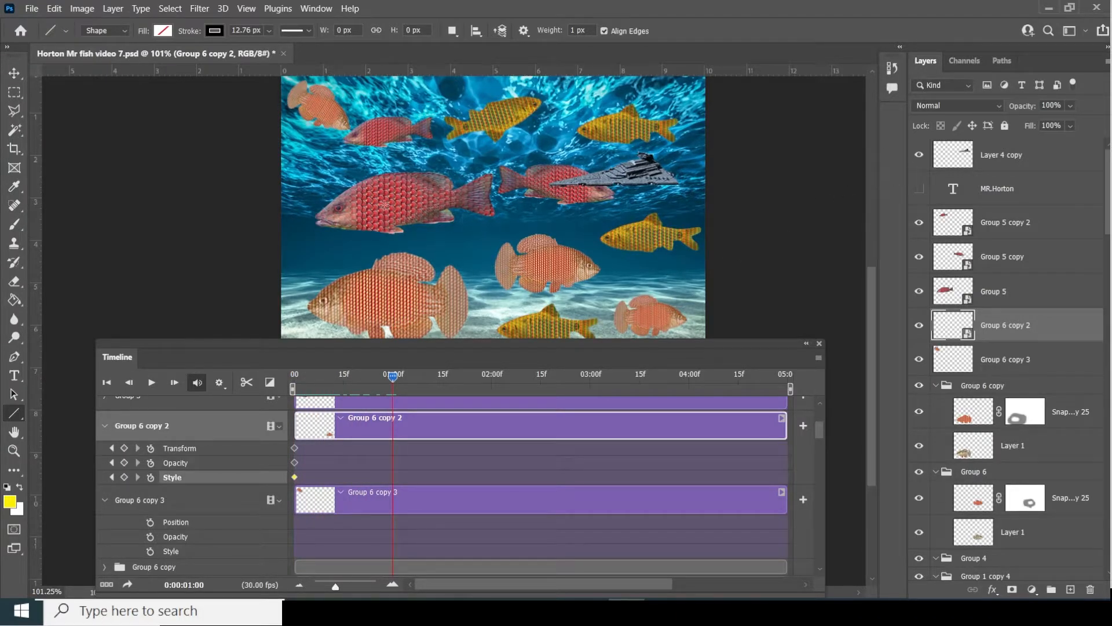
- Move the fish up-left onto the middle fish at 01:00, then tilt it about -45° at 01:14
click(16, 73)
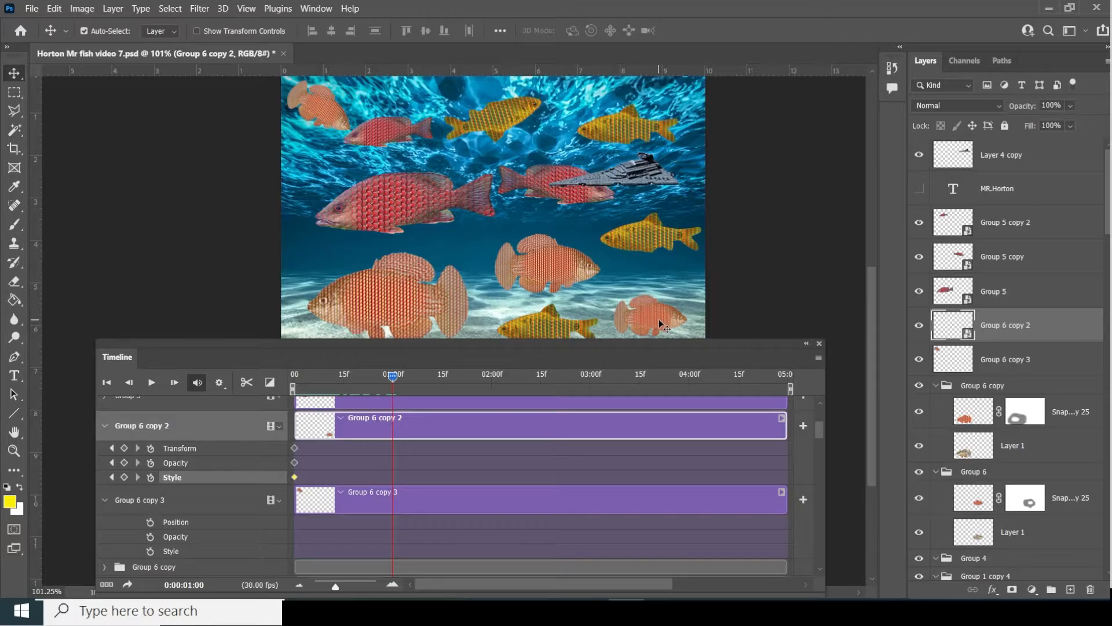
drag(658, 318, 502, 276)
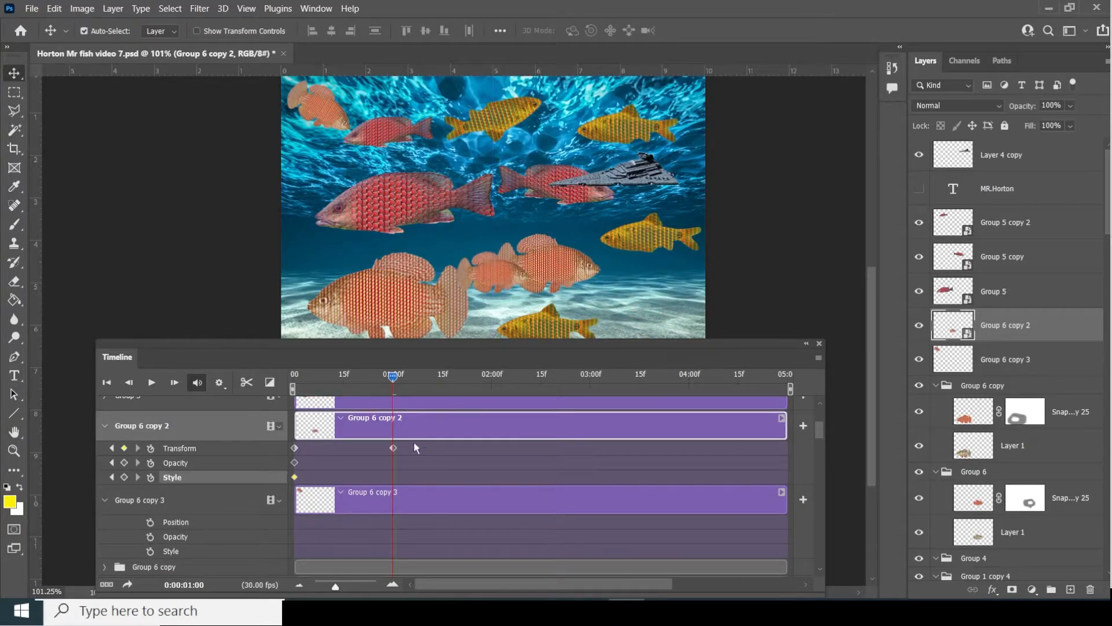
drag(397, 377, 440, 377)
click(54, 8)
click(137, 315)
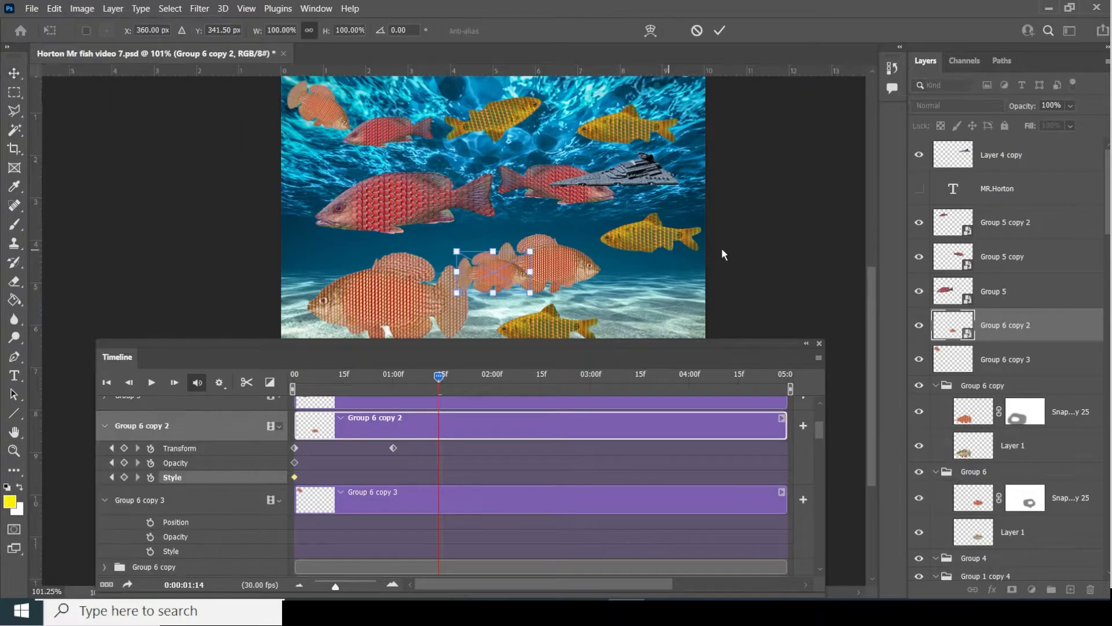
drag(569, 238, 519, 201)
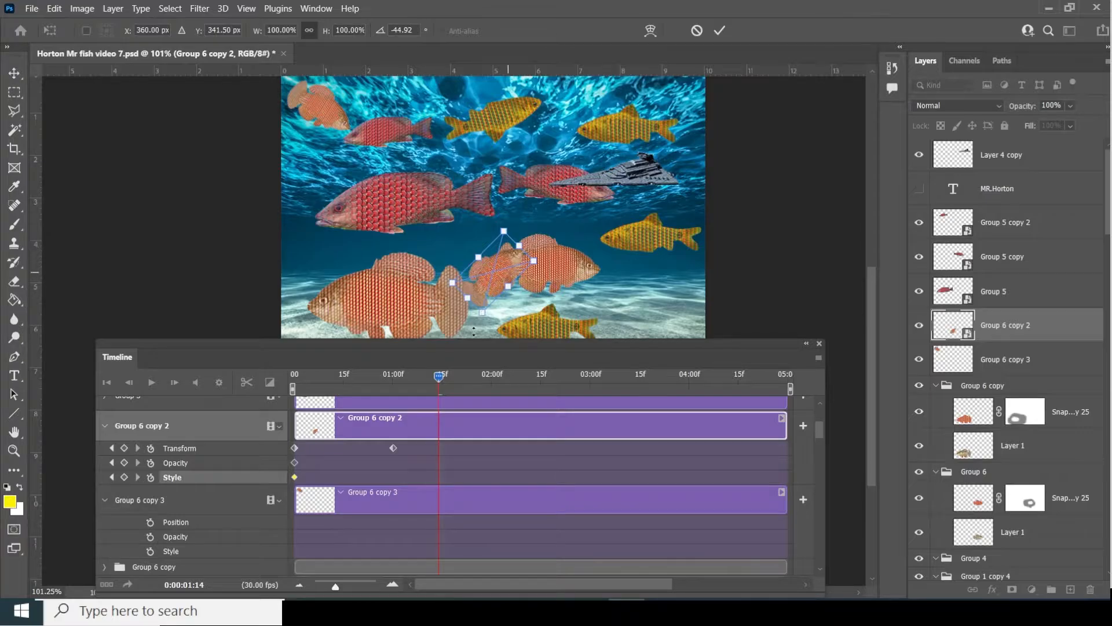
key(Return)
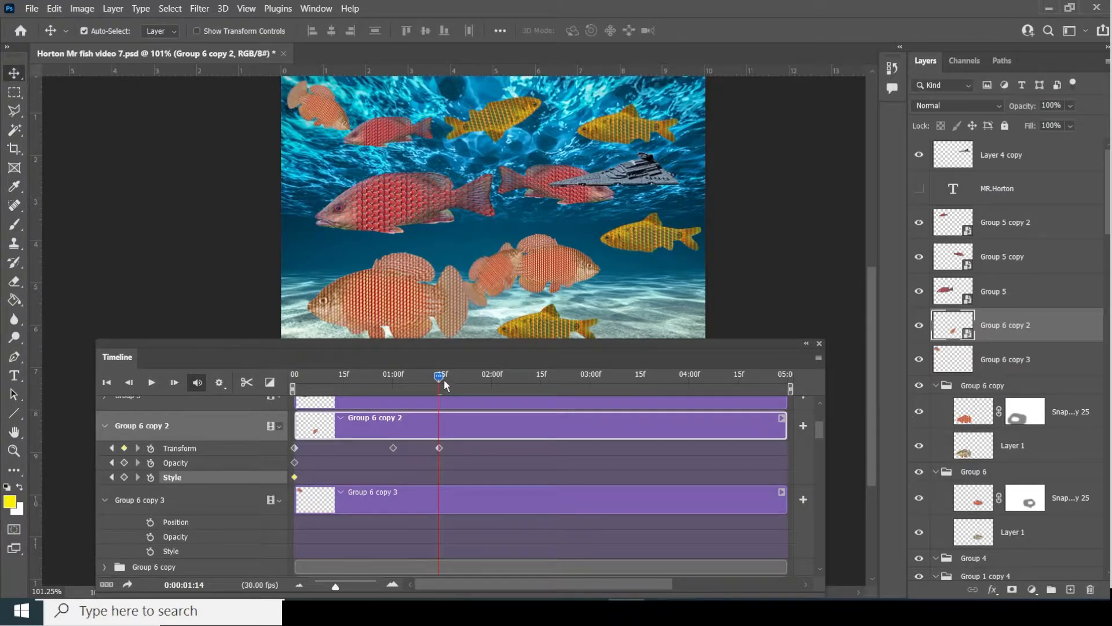
- At 02:01 move the fish to the scene's upper right, then scrub back to check
drag(444, 379, 496, 371)
drag(496, 259, 637, 111)
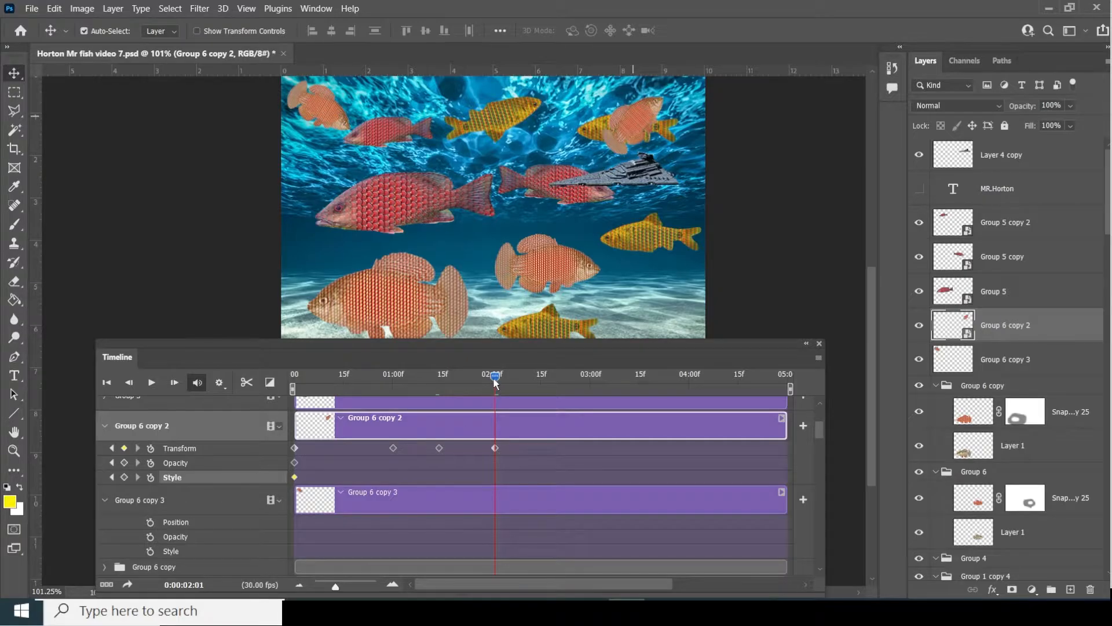
drag(492, 376, 536, 409)
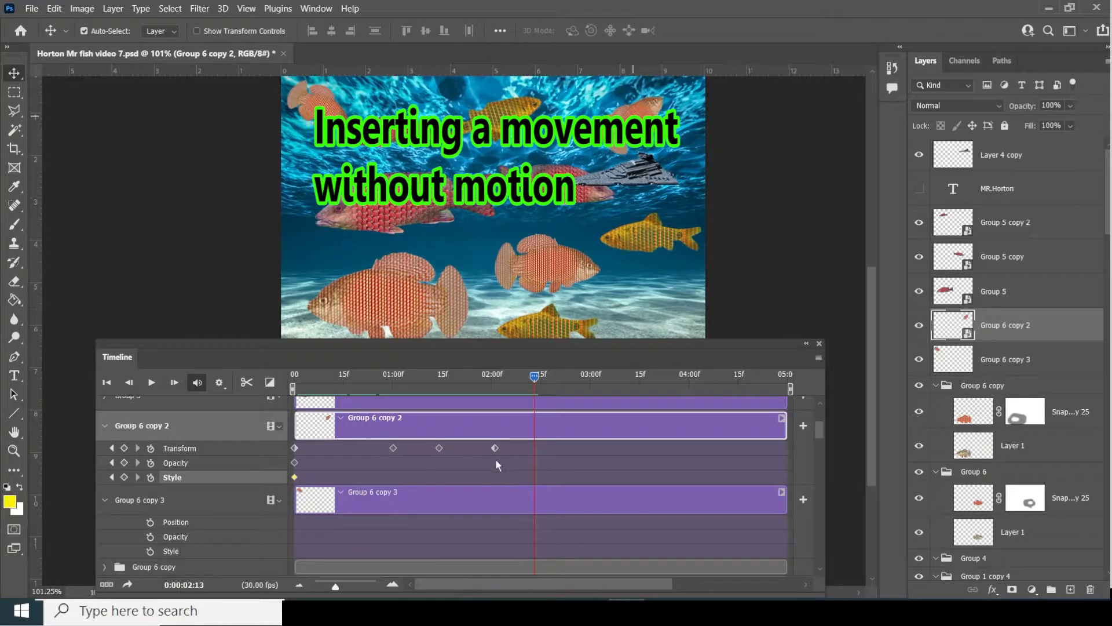
- Add a Transform keyframe around 02:13 and rotate the orange fish to about 43°
click(123, 448)
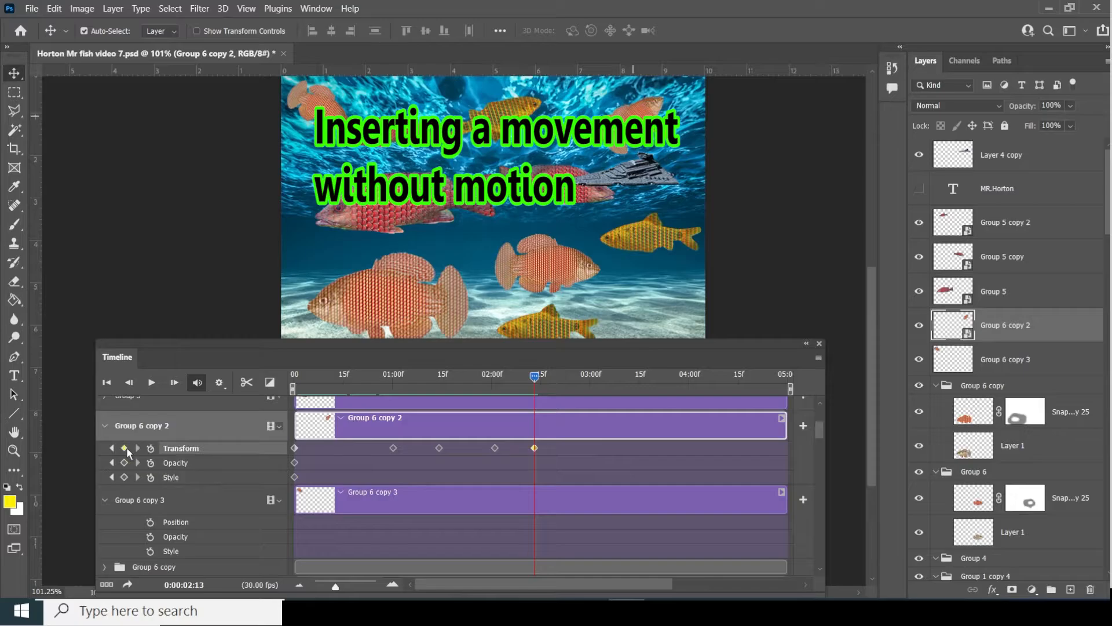
drag(533, 384, 596, 389)
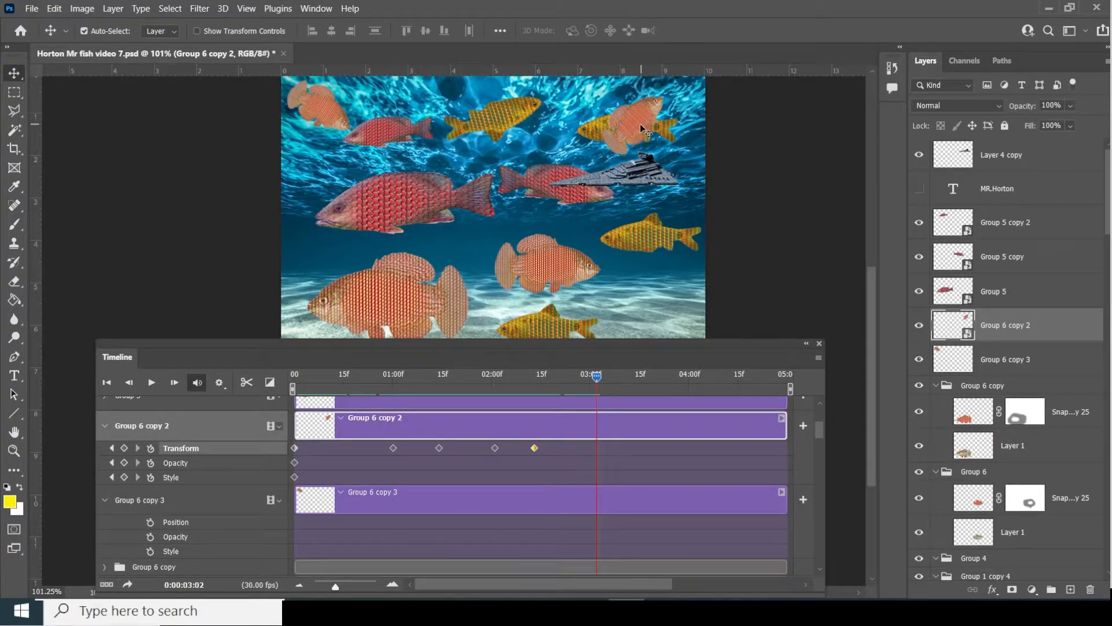
key(ctrl+t)
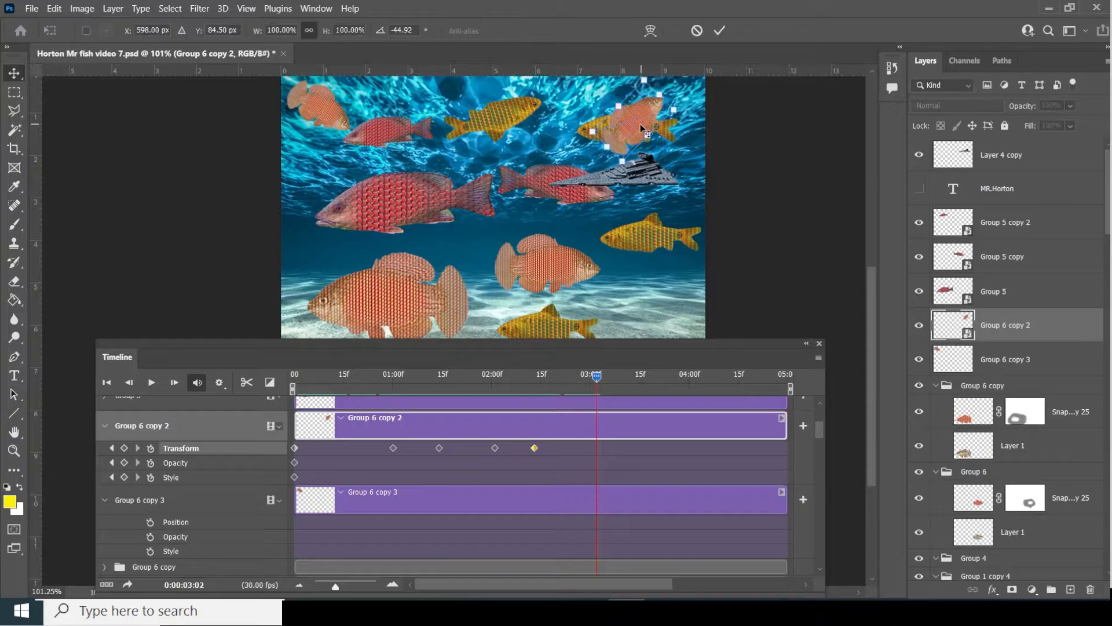
drag(679, 110, 627, 187)
key(Return)
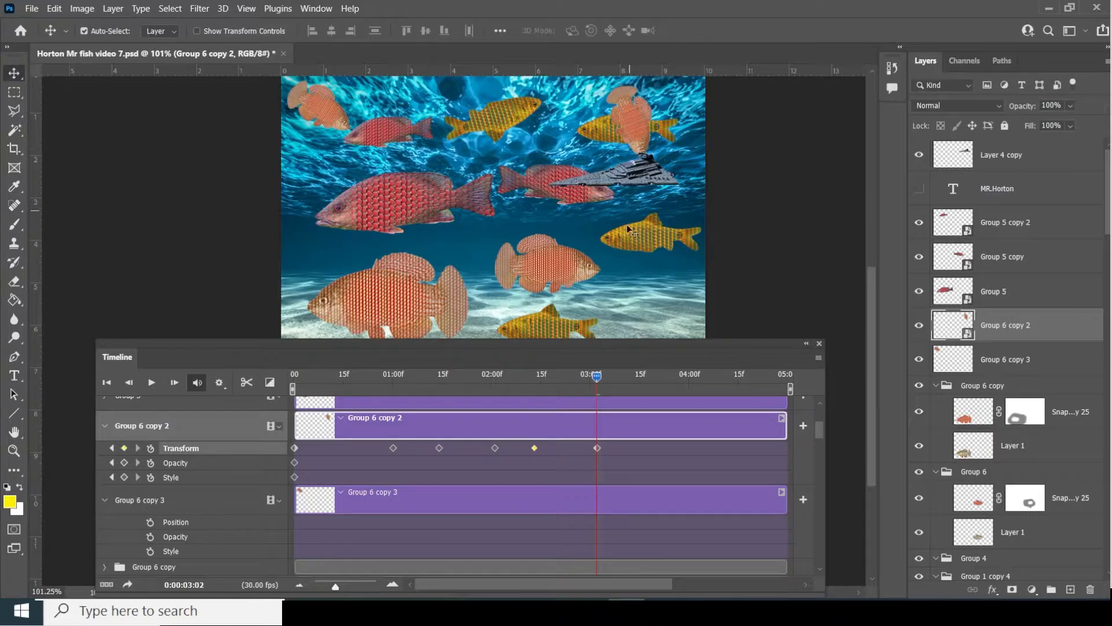
- Add a Transform keyframe at 03:04, then move the fish to the bottom right at 04:00
drag(598, 377, 604, 375)
click(125, 449)
drag(604, 376, 688, 377)
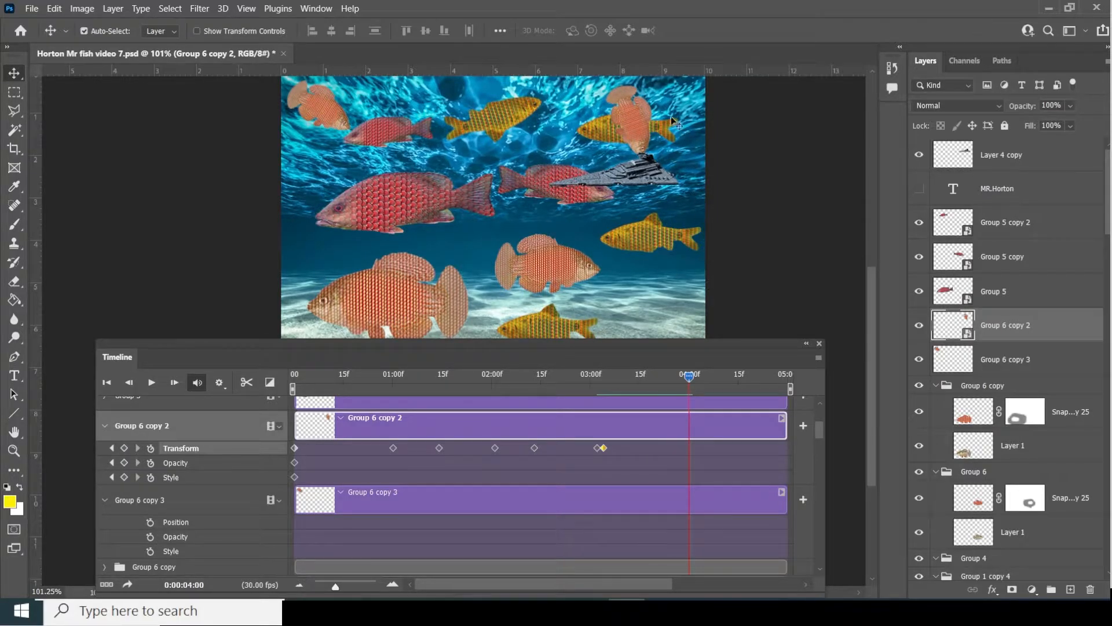
drag(670, 116, 659, 299)
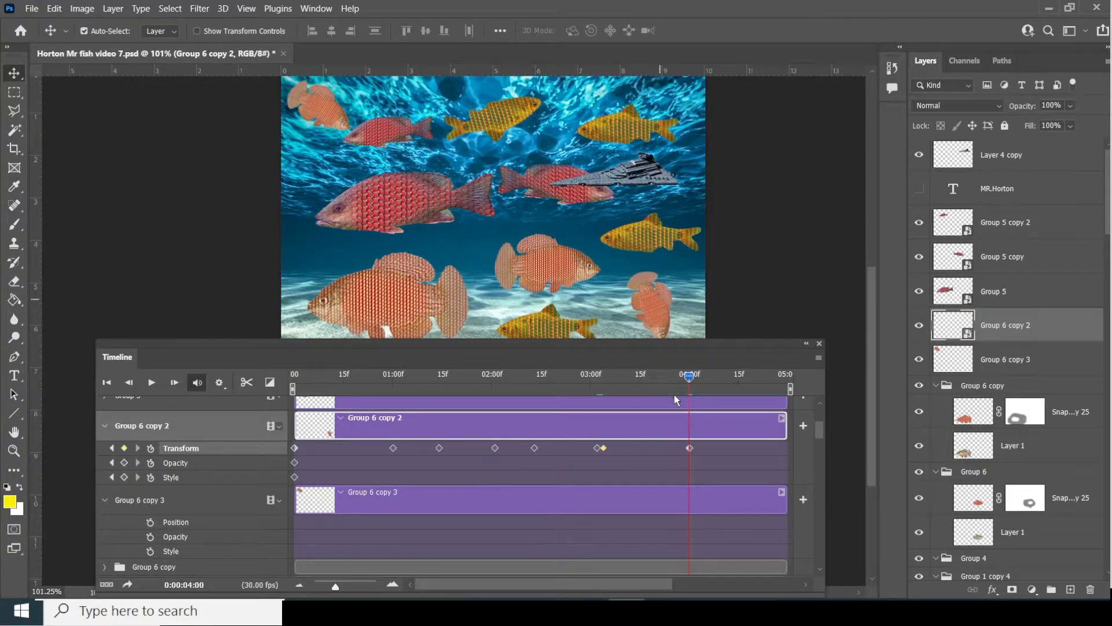
- Play the animation from the start to check the fish's swim path, then rewind
drag(690, 380, 293, 378)
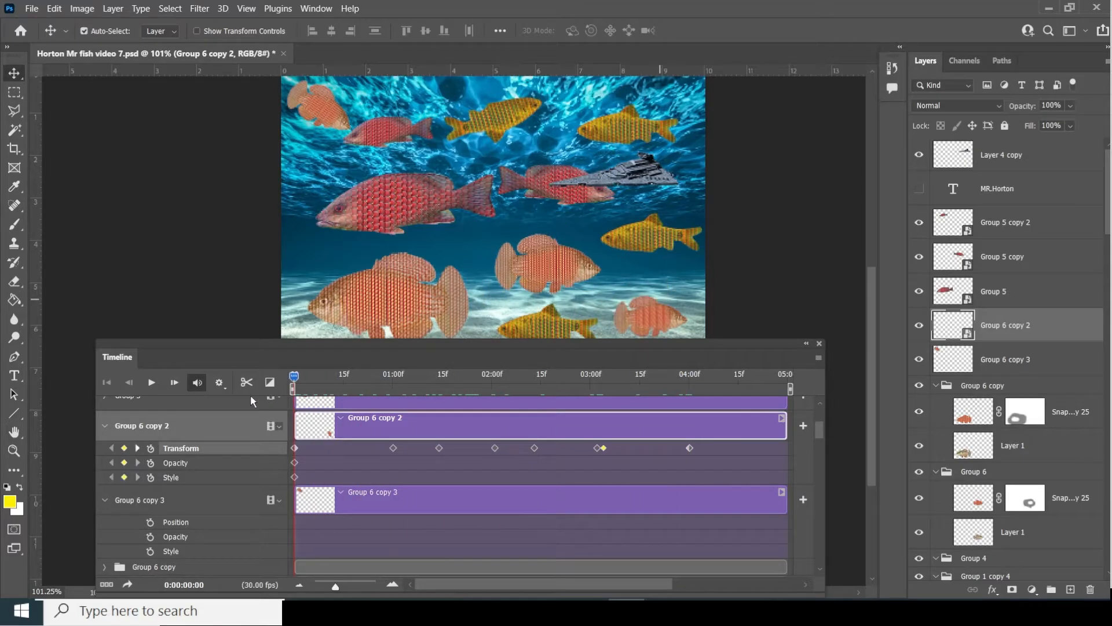
key(space)
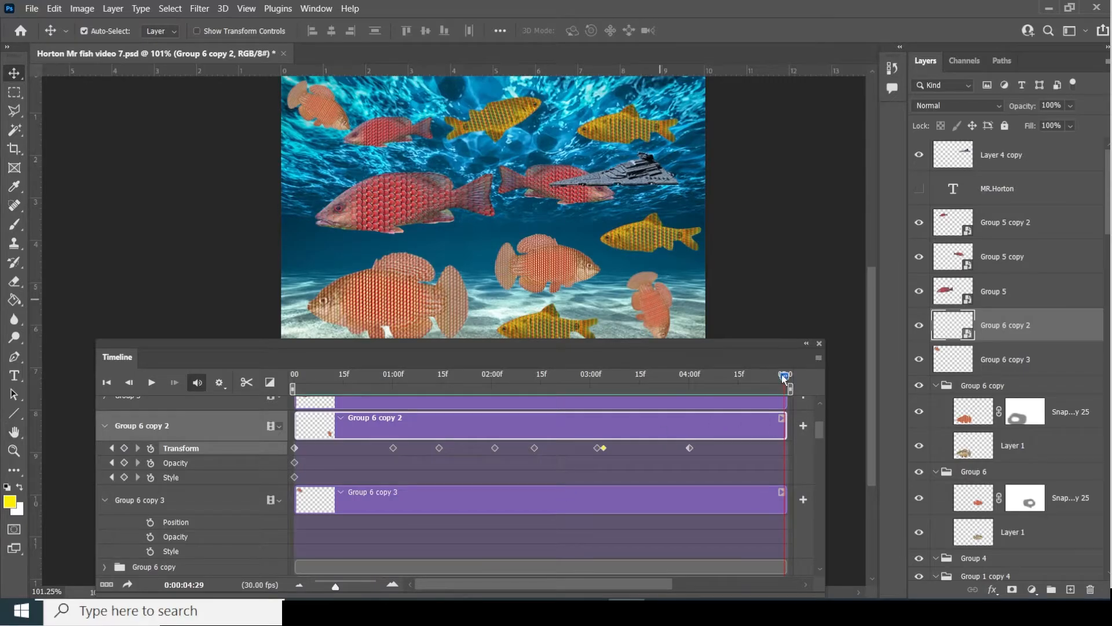
drag(783, 376, 547, 376)
drag(526, 419, 283, 450)
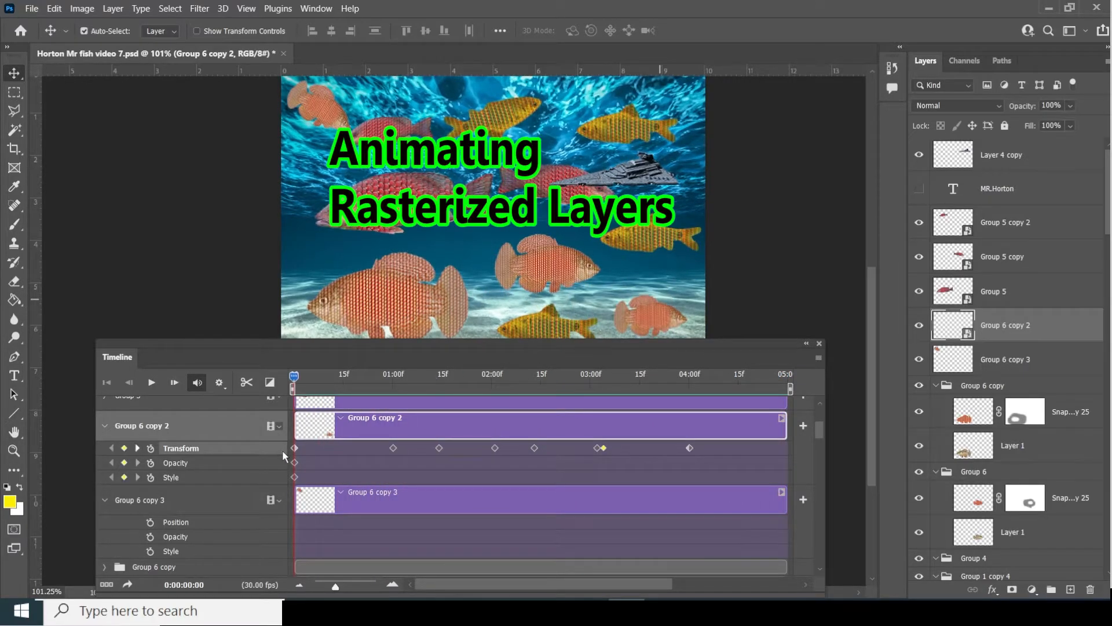
- Select Group 6 copy 3 and enable its Position, Opacity and Style keyframing
click(205, 501)
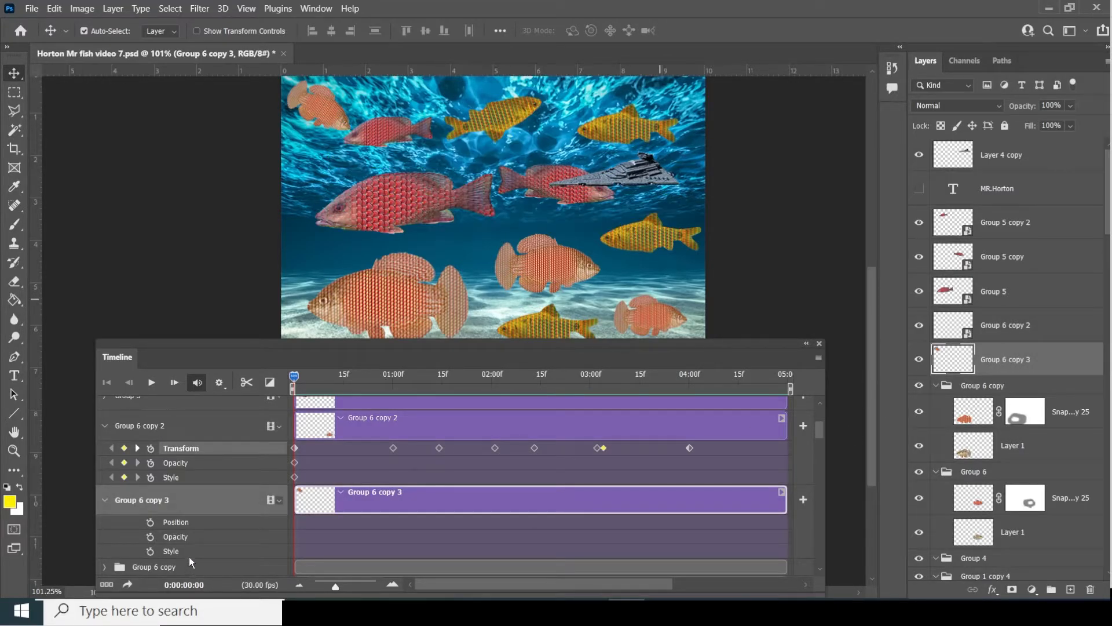
click(152, 522)
click(152, 537)
click(151, 551)
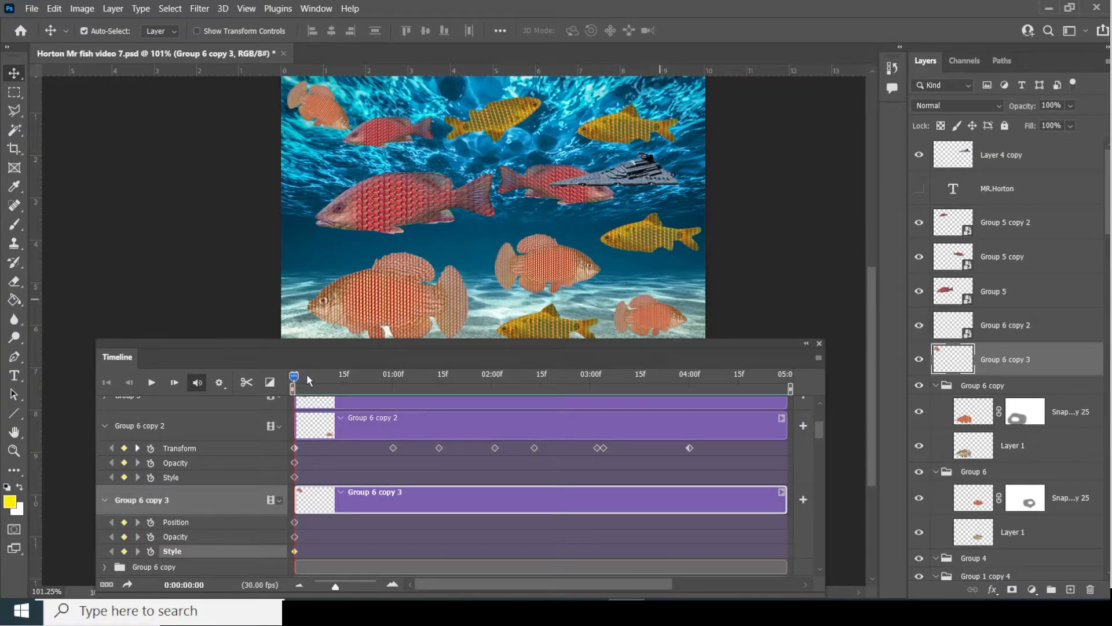
- Just before 01:00, move the small fish from the top left toward the scene centre
drag(294, 376, 389, 391)
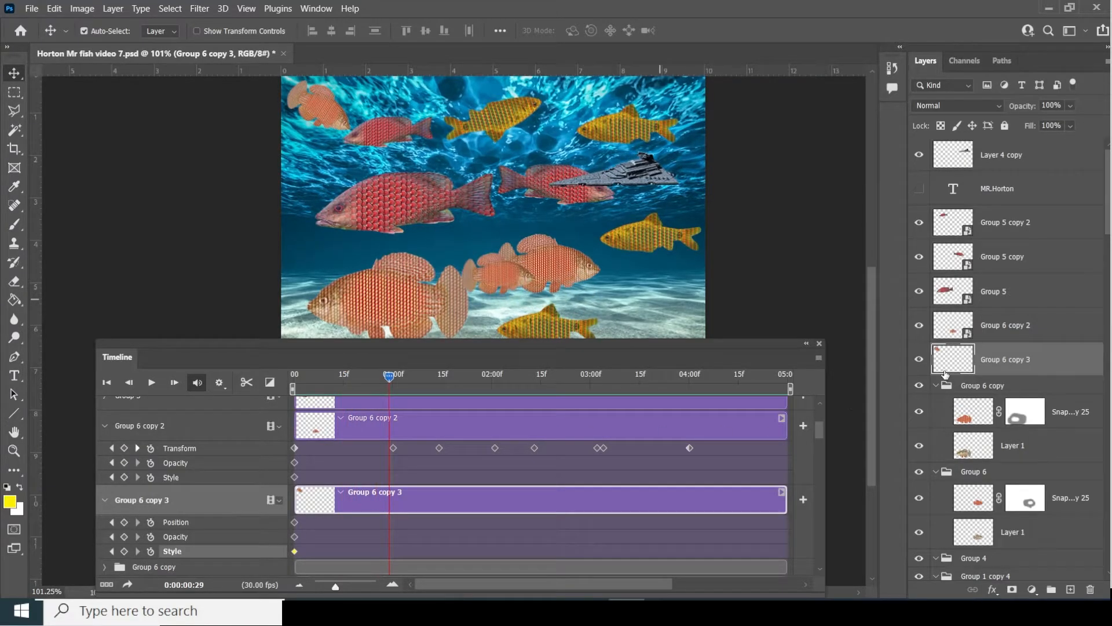
click(920, 360)
click(920, 360)
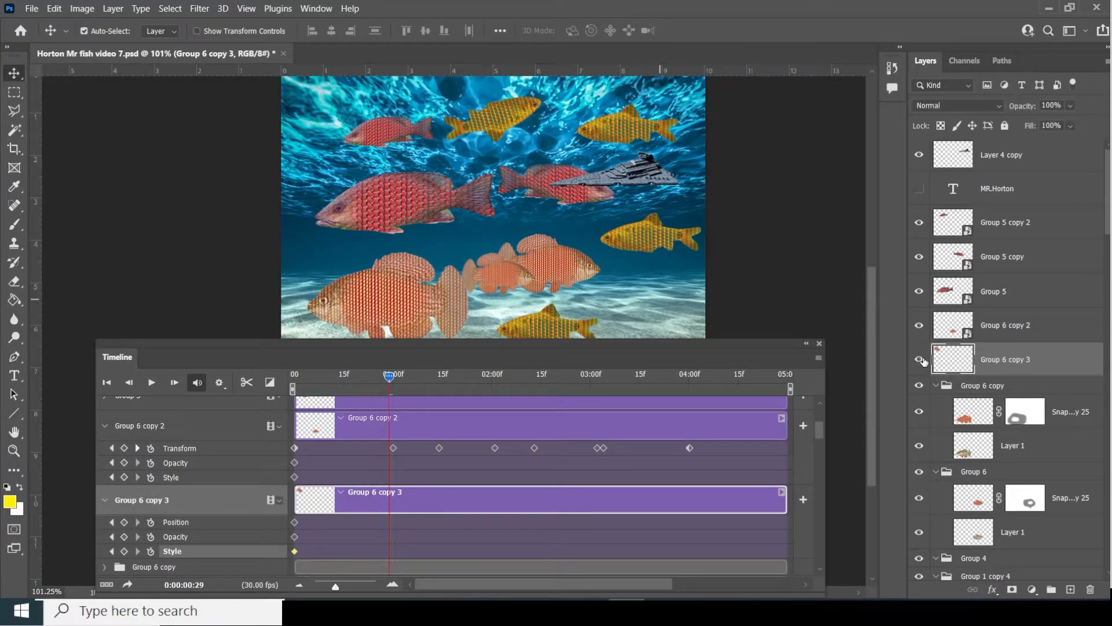
drag(350, 125, 467, 237)
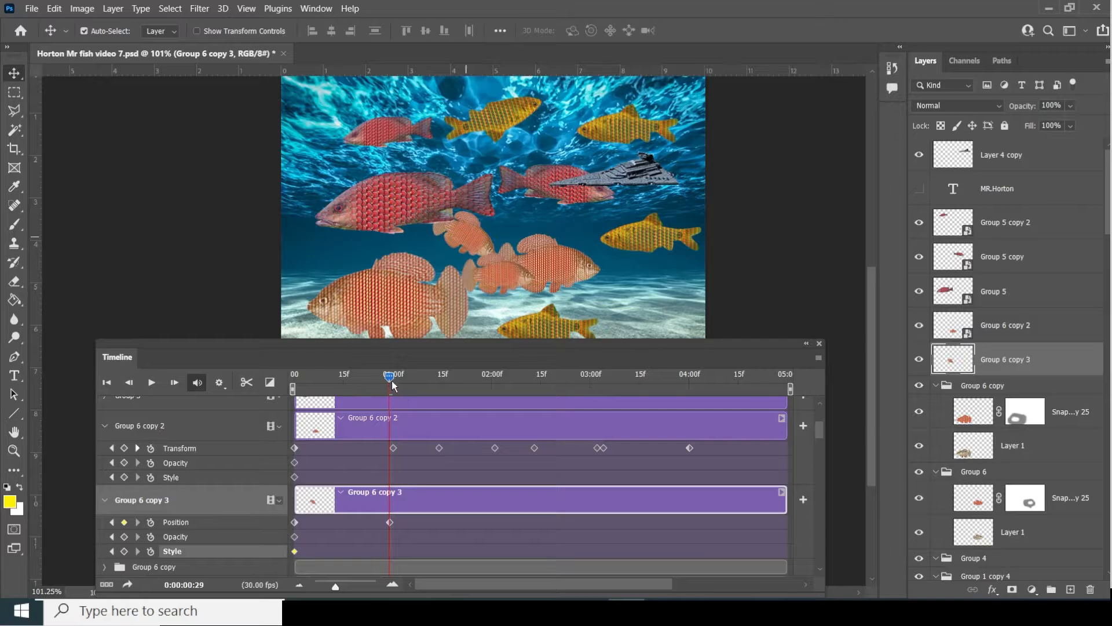
drag(389, 378, 415, 396)
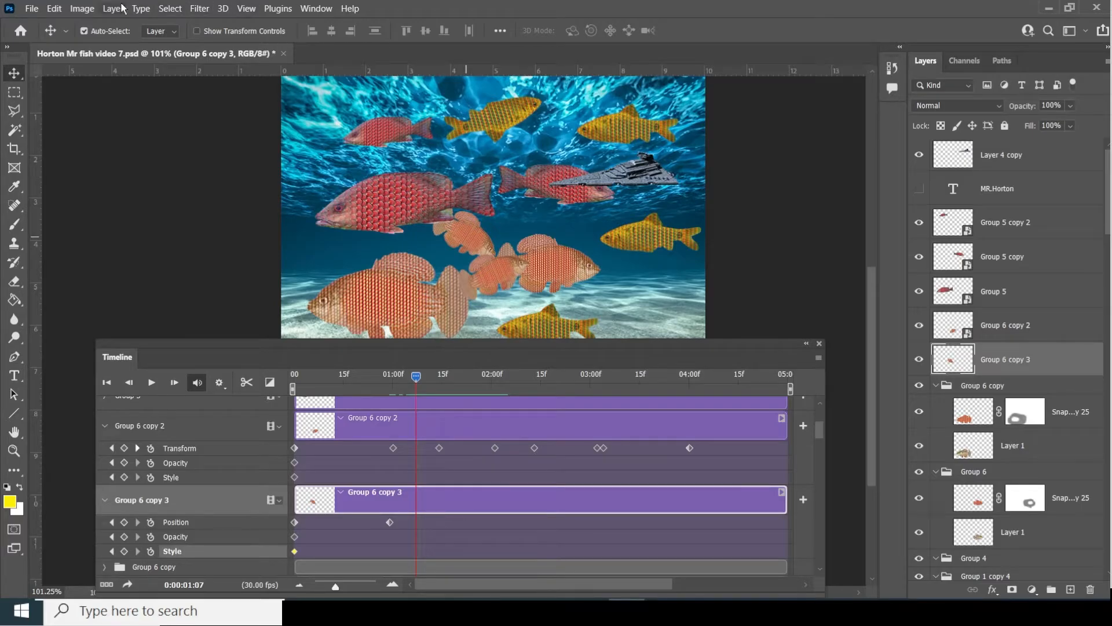
click(54, 8)
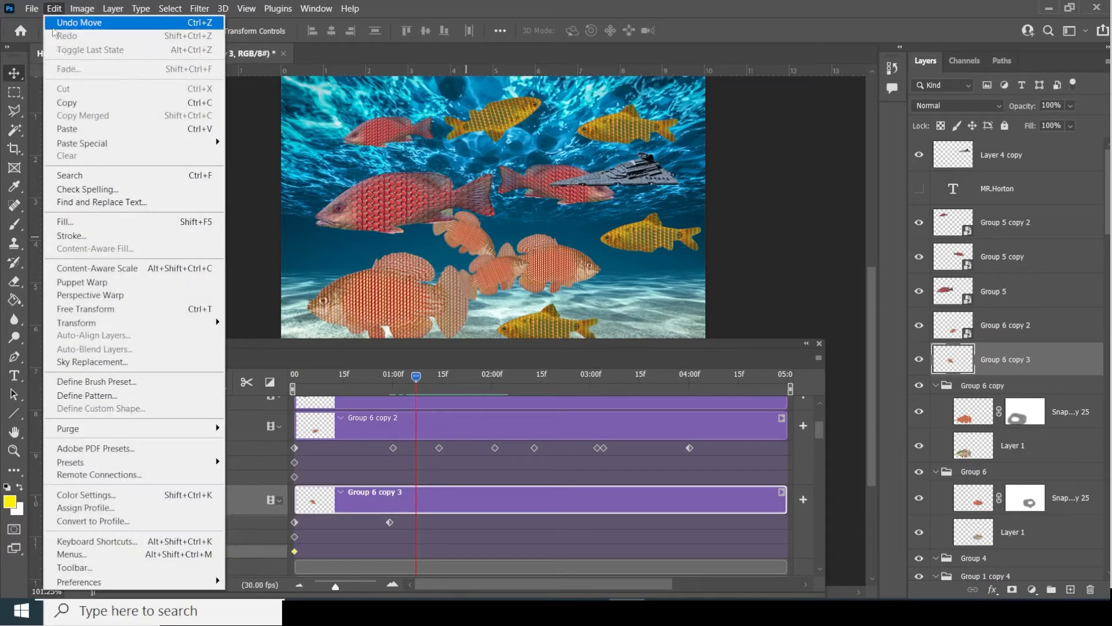
- Tilt the small fish about 30° and add a Position keyframe at 01:07
click(123, 308)
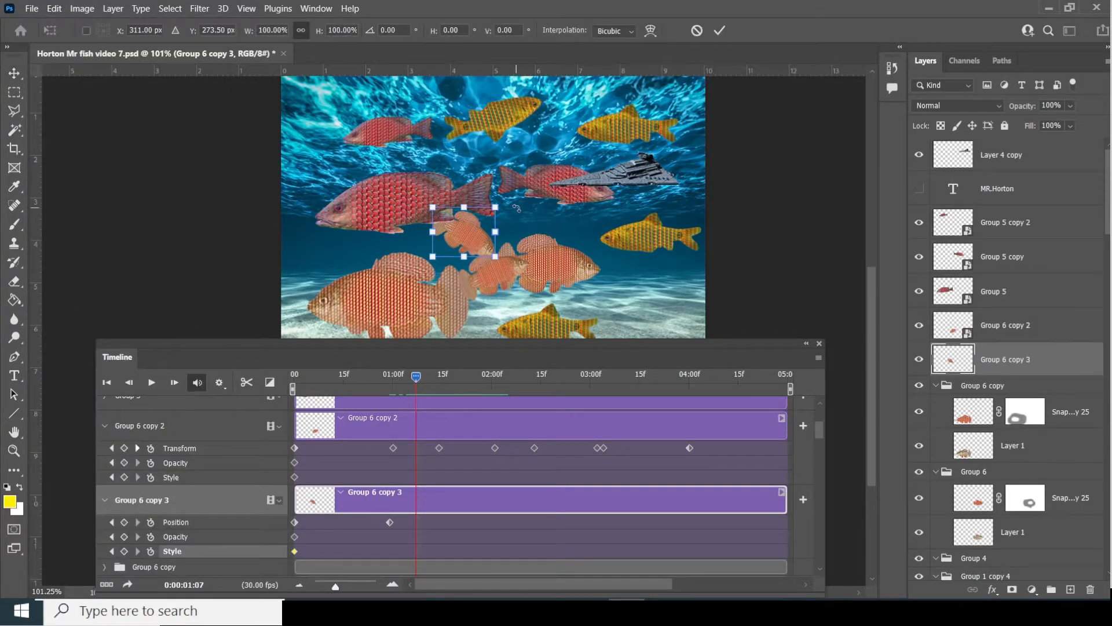
mouse_move(515, 208)
mouse_down()
mouse_move(506, 190)
mouse_move(512, 206)
mouse_up()
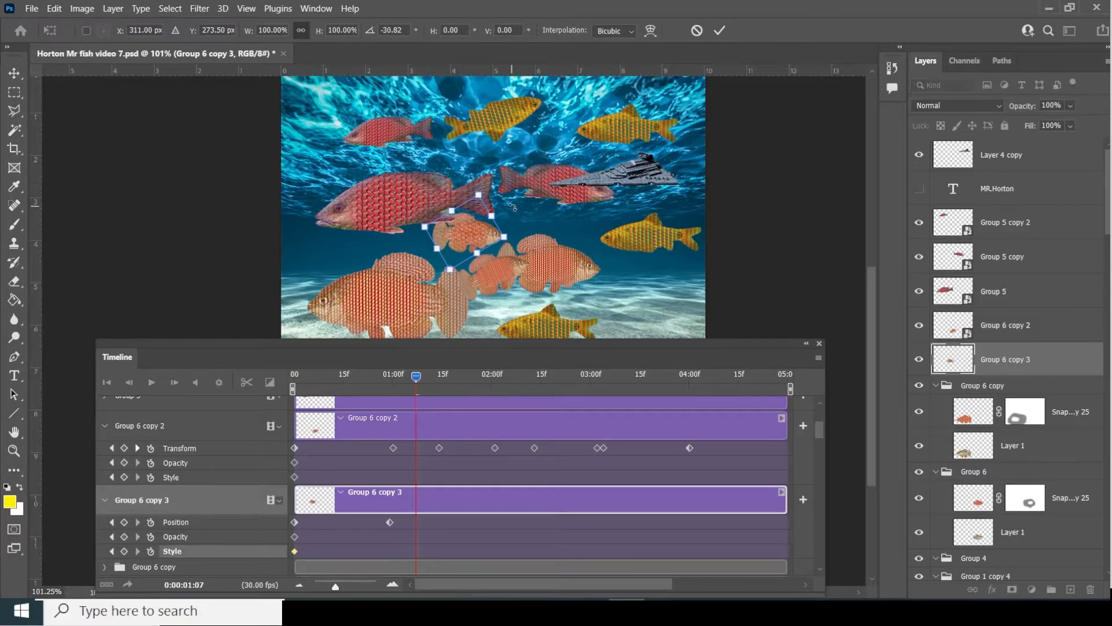
key(Return)
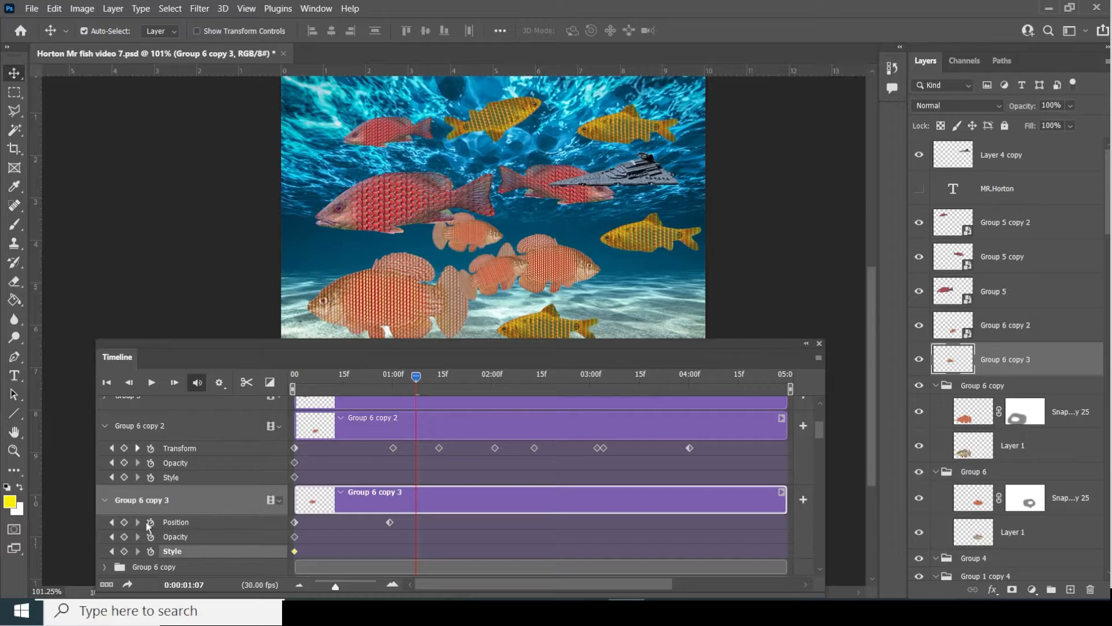
click(125, 523)
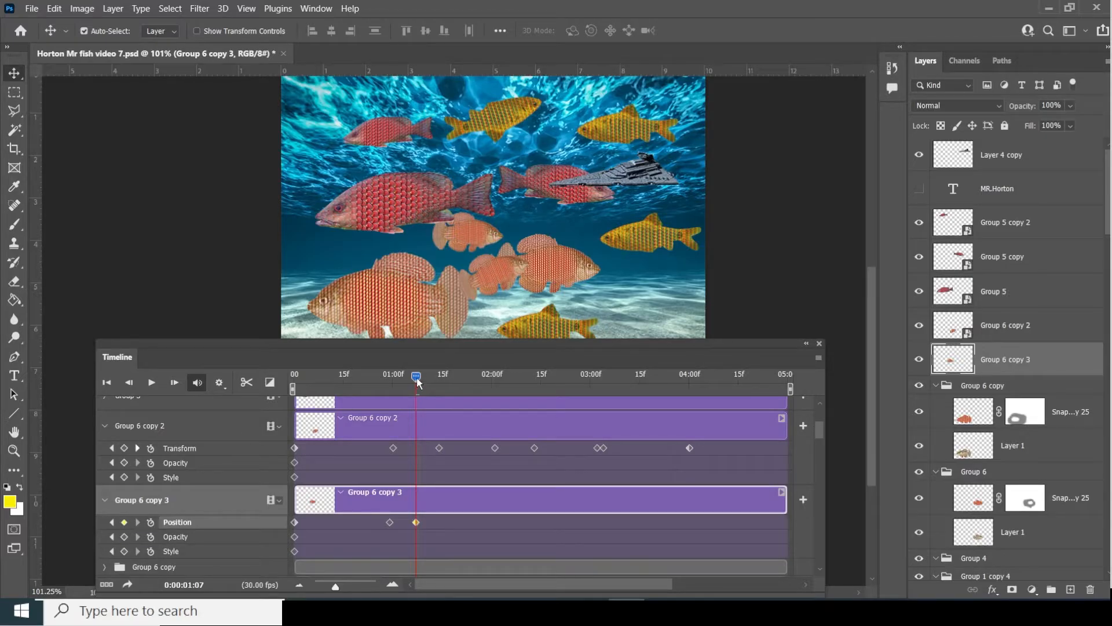
- At 02:04 move the small fish right toward the yellow fish
drag(416, 377, 506, 377)
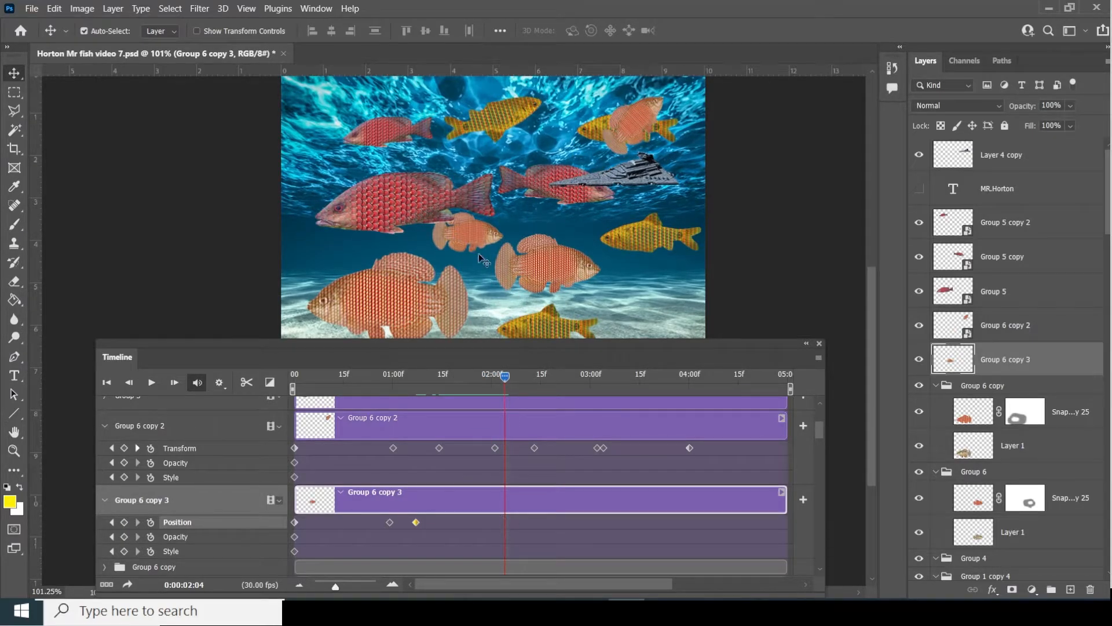
drag(469, 239, 579, 232)
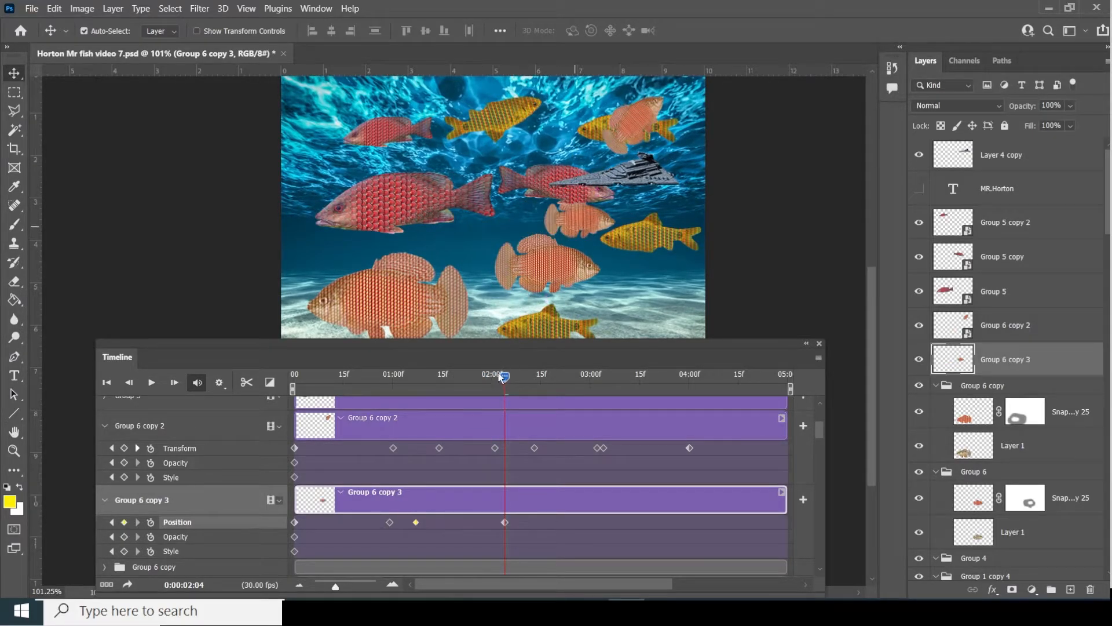
drag(508, 377, 560, 374)
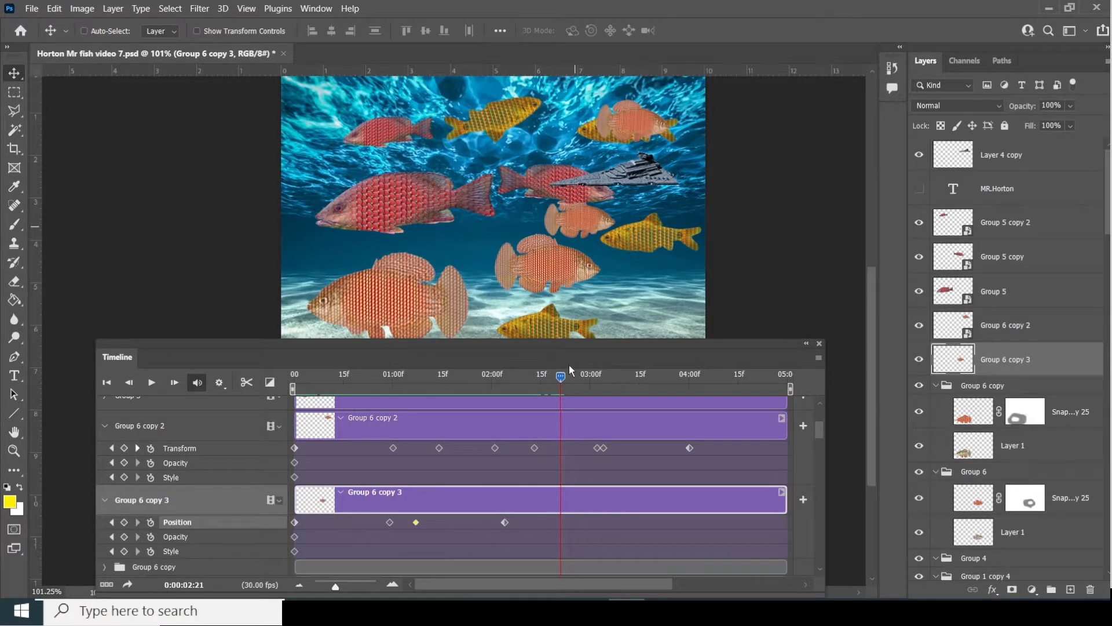
- Rotate the small fish about 75° upward and add a Position keyframe at 02:21
key(ctrl+t)
drag(636, 201, 577, 180)
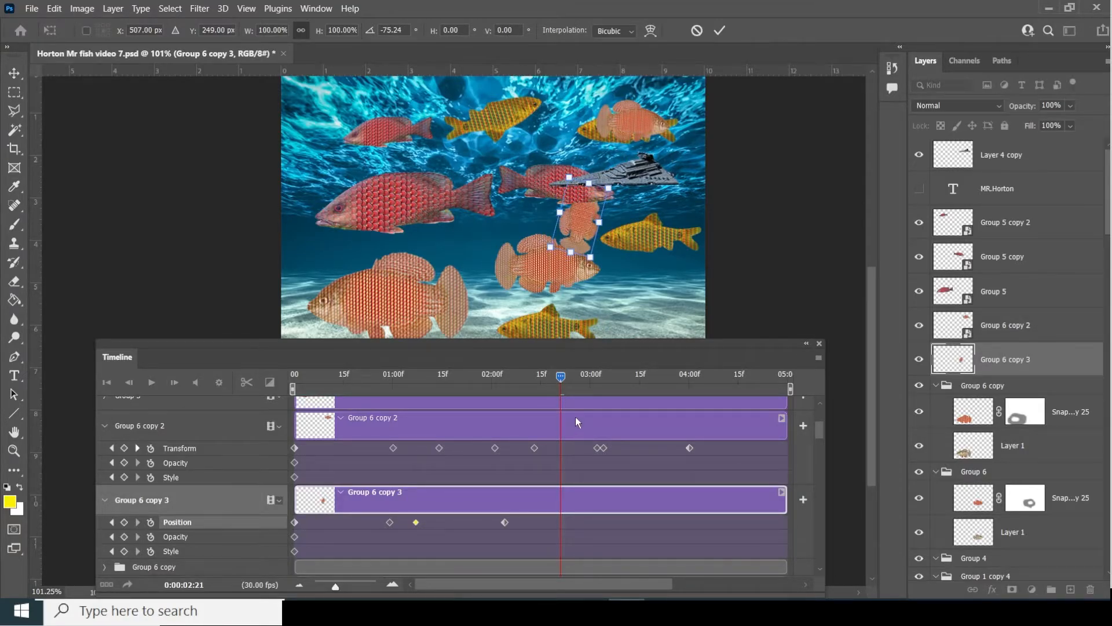
key(Return)
click(124, 523)
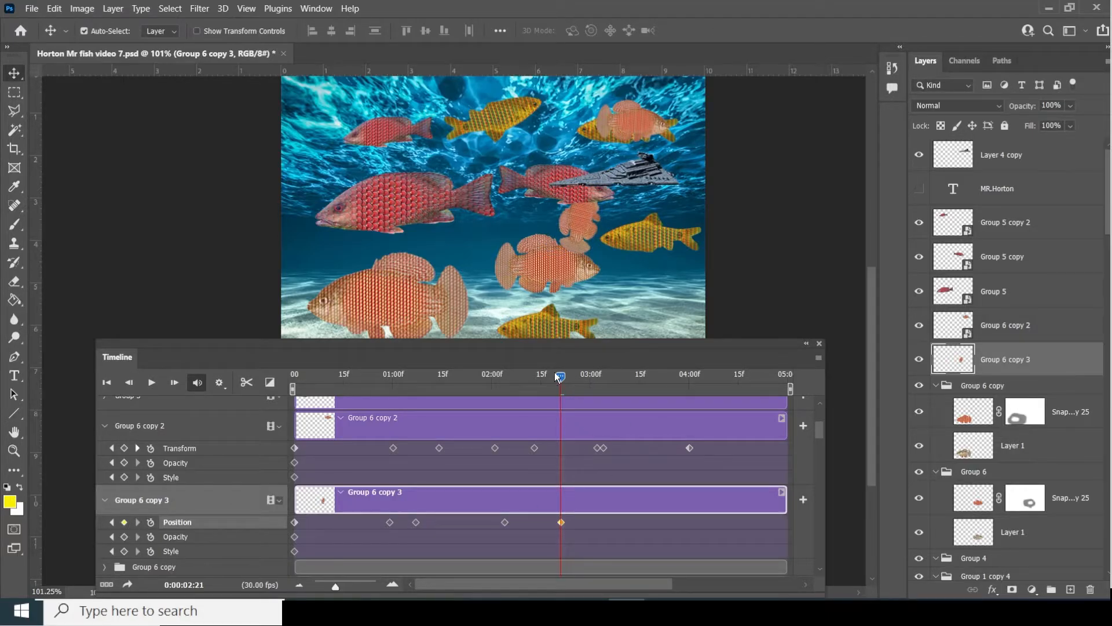
drag(560, 378, 360, 386)
- Convert Group 6 copy 3 to a smart object, expand its timeline track, and return to frame 0
right_click(1054, 360)
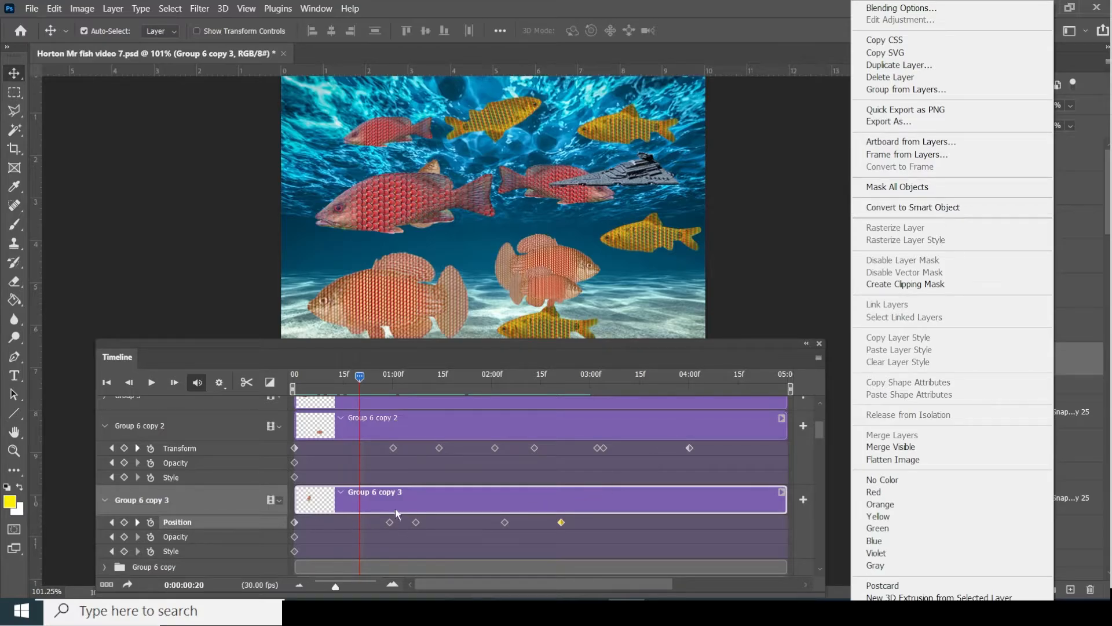
click(970, 207)
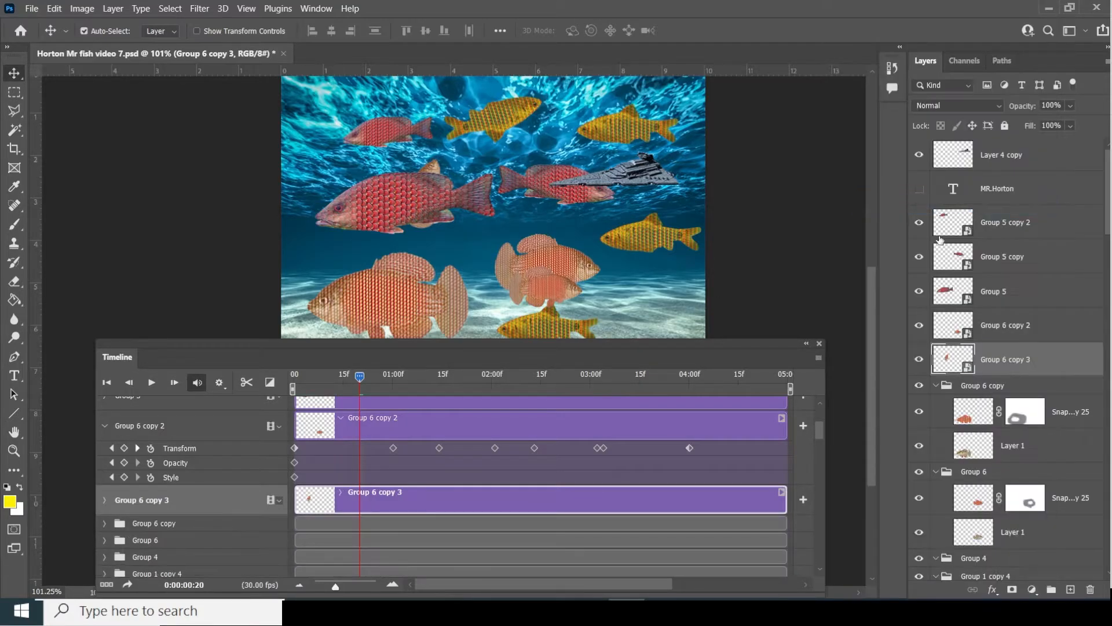
click(105, 500)
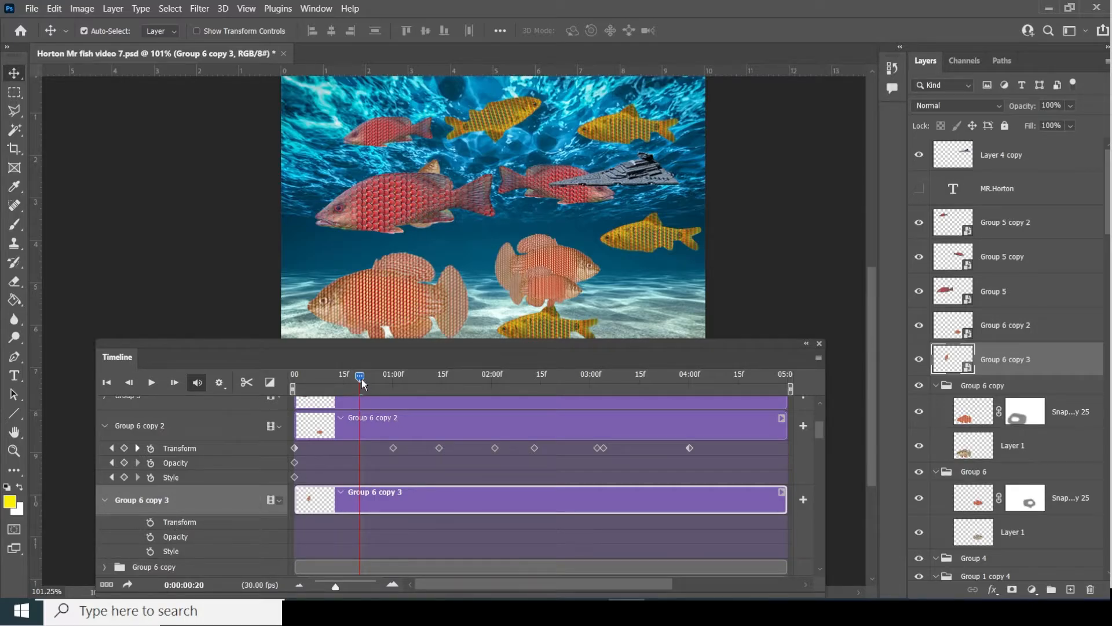
drag(360, 377, 289, 383)
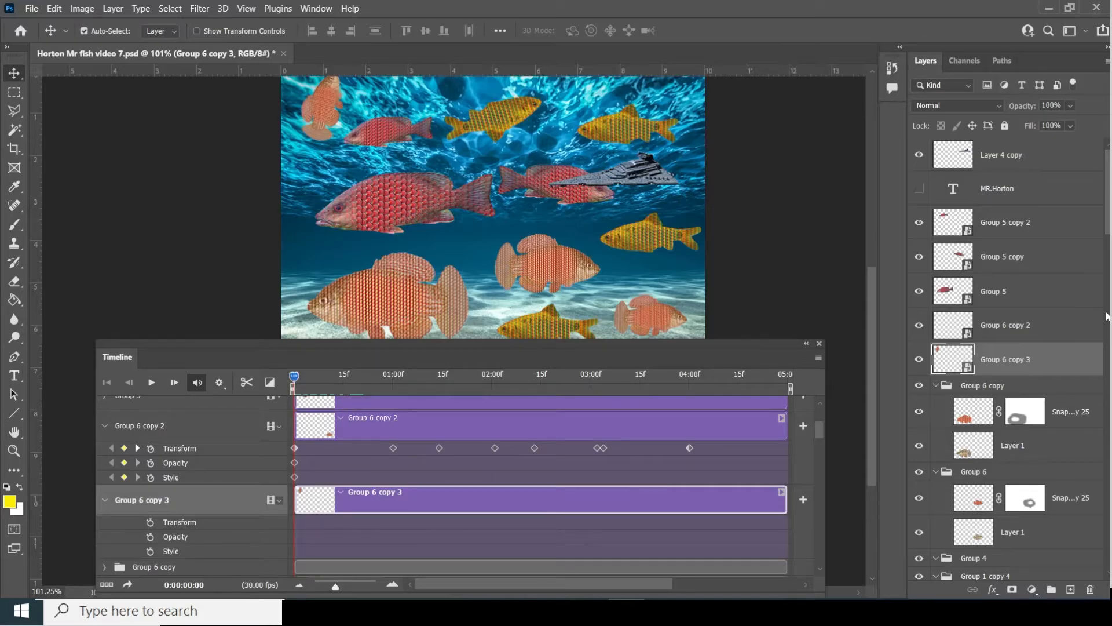
- Turn on Transform, Opacity and Style keyframing for Group 6 copy 3 and preview the animation
right_click(1075, 362)
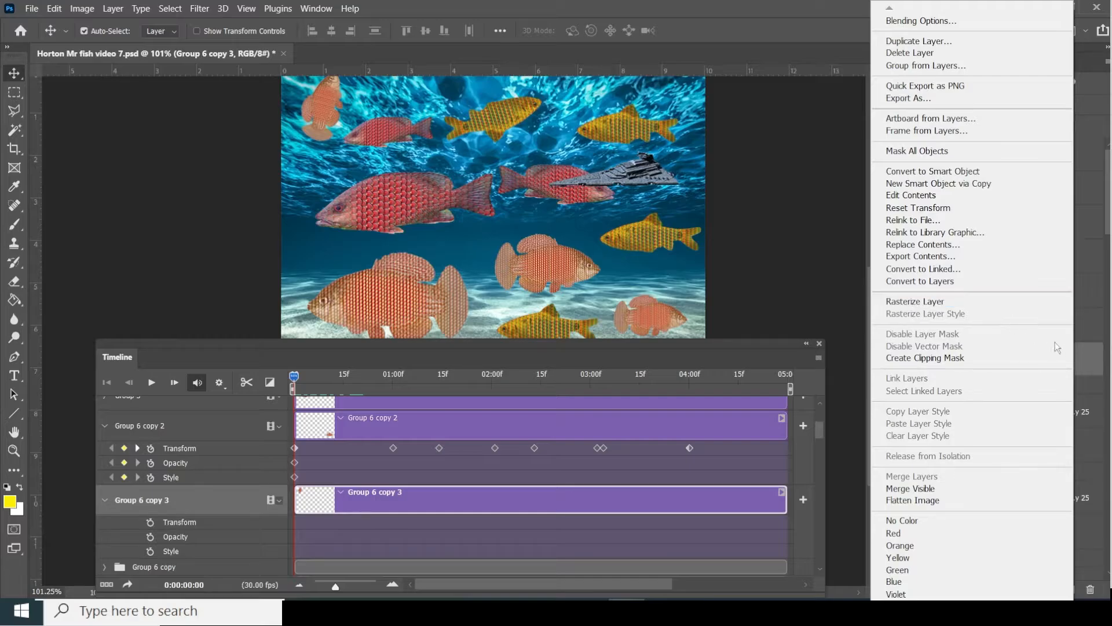
click(154, 525)
click(153, 524)
click(151, 537)
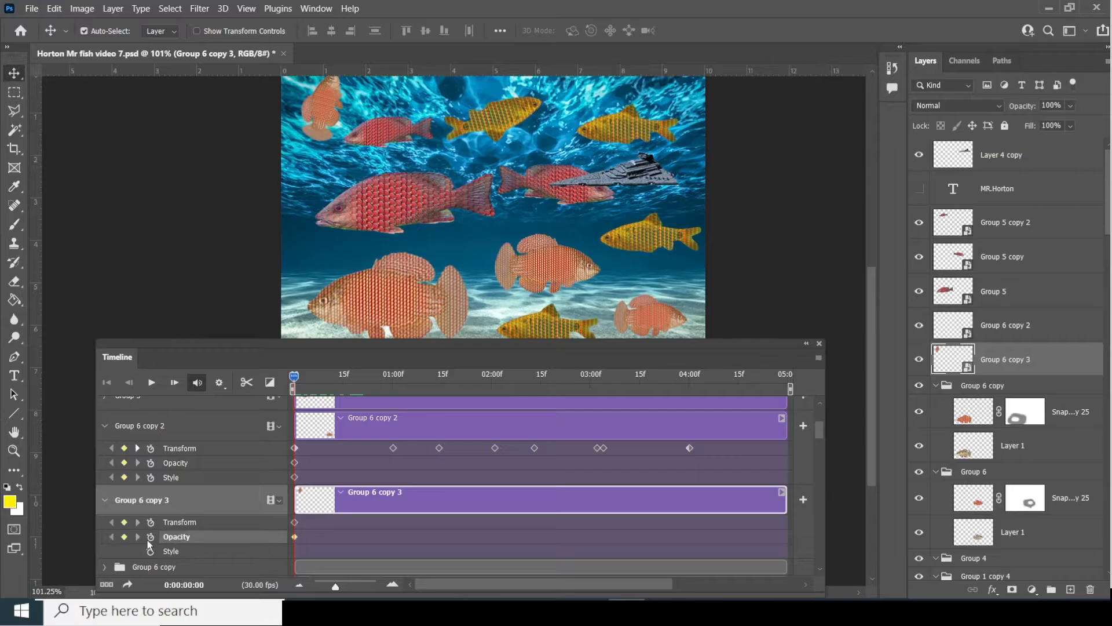
click(151, 552)
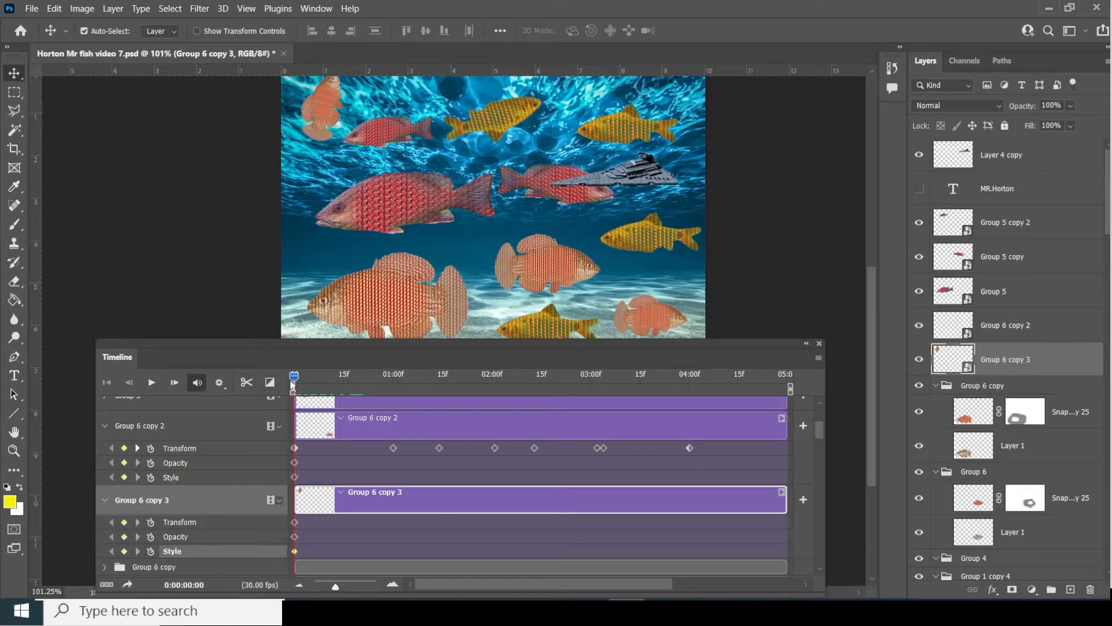
drag(294, 376, 372, 377)
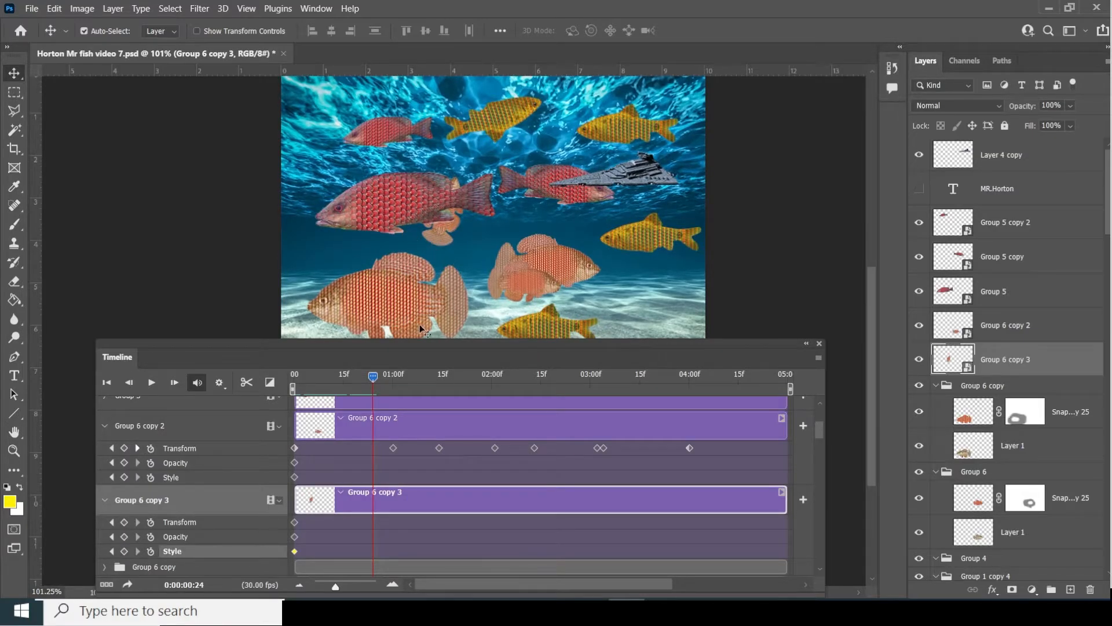
drag(370, 378, 293, 378)
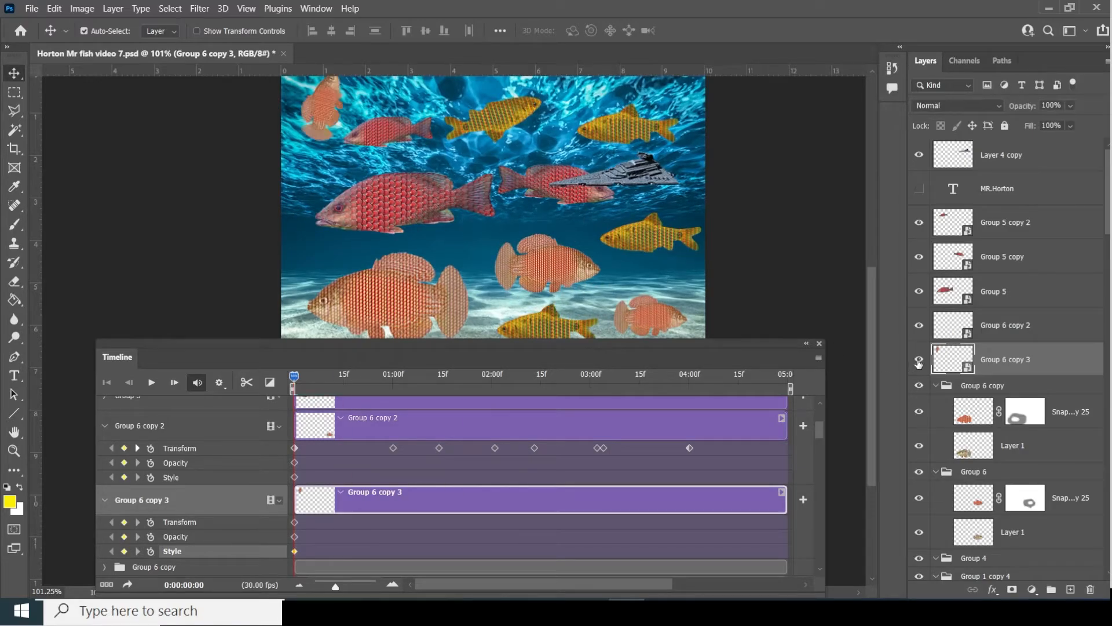
- Rasterize Group 6 copy 3, convert it back to a smart object, and expand its track properties
right_click(1037, 354)
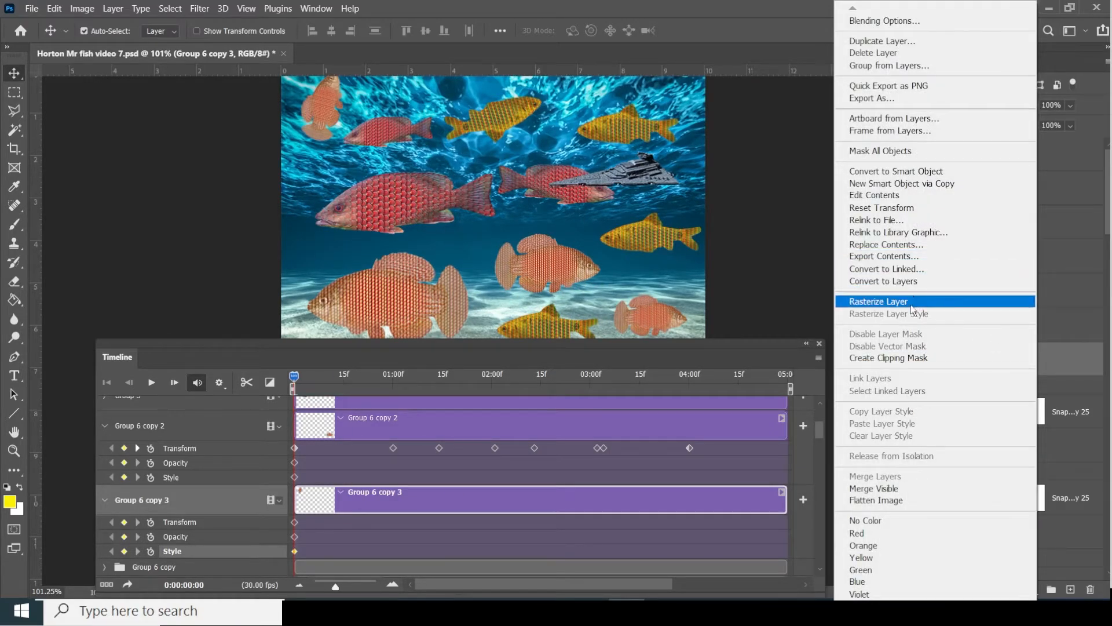
click(912, 301)
right_click(1018, 364)
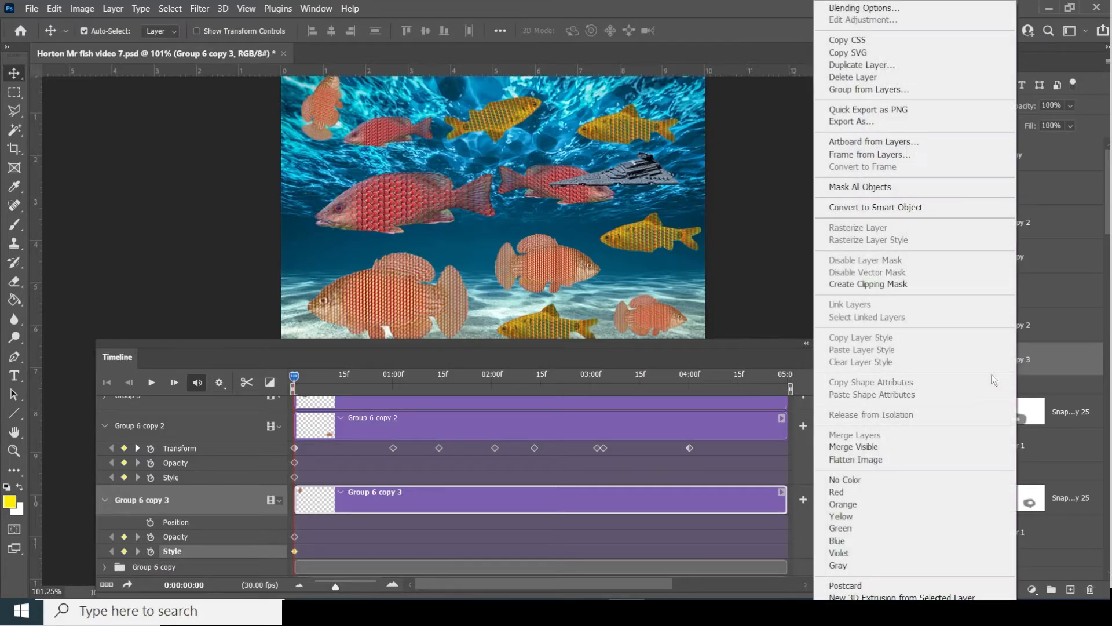
click(920, 206)
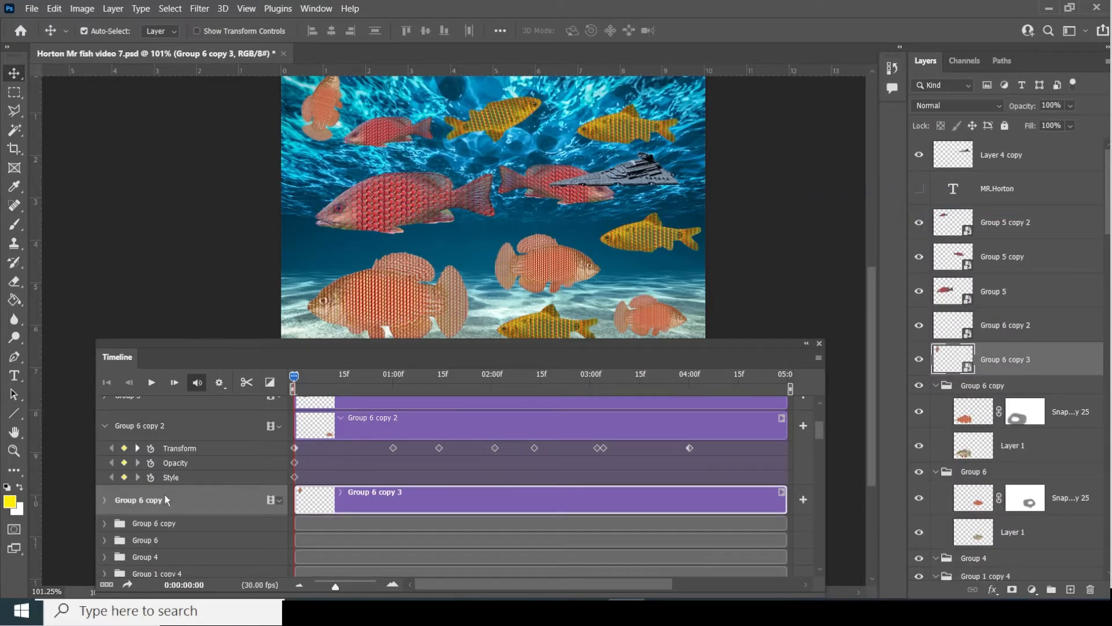
drag(293, 378, 286, 411)
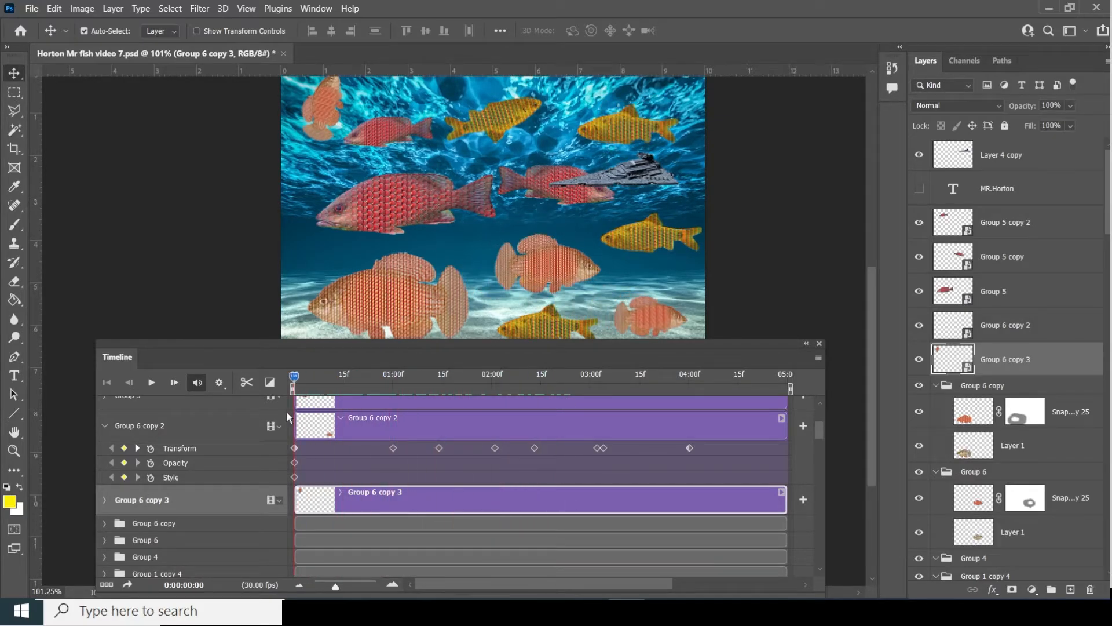
click(104, 500)
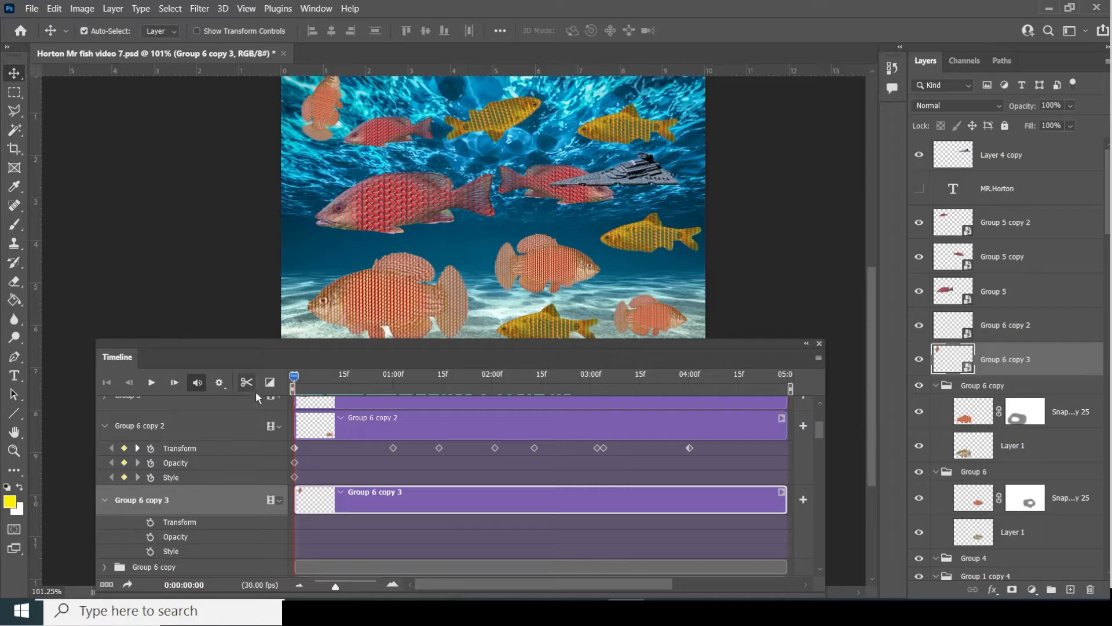
- Enable Transform, Opacity and Style keyframing, then move the small fish to the centre and right by 01:12
click(150, 522)
click(151, 536)
click(151, 551)
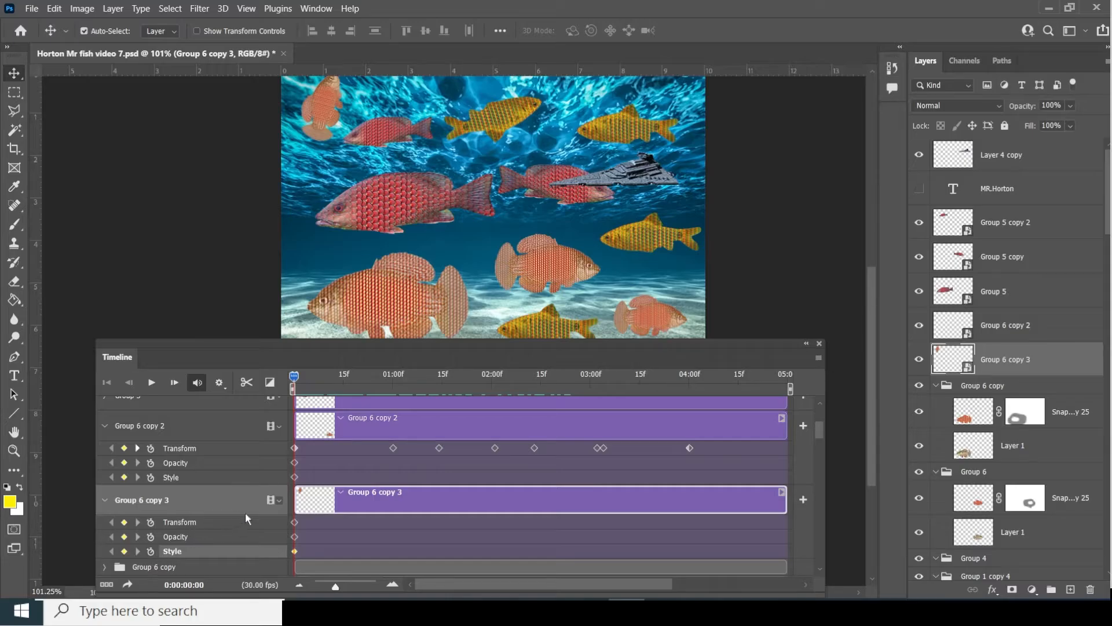
drag(294, 376, 354, 380)
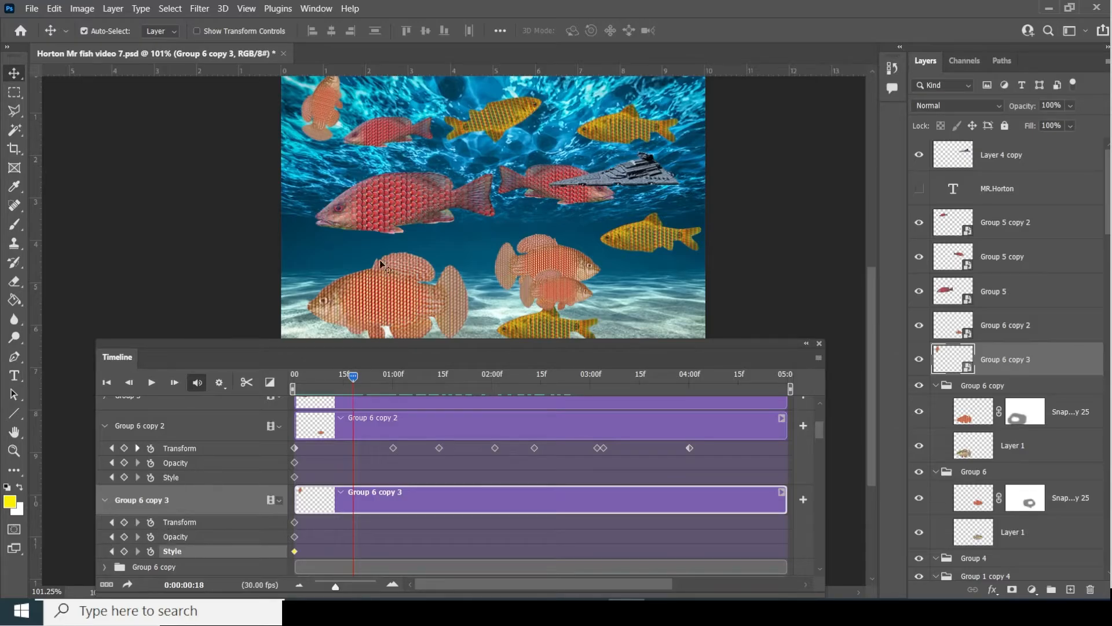
drag(334, 111, 471, 252)
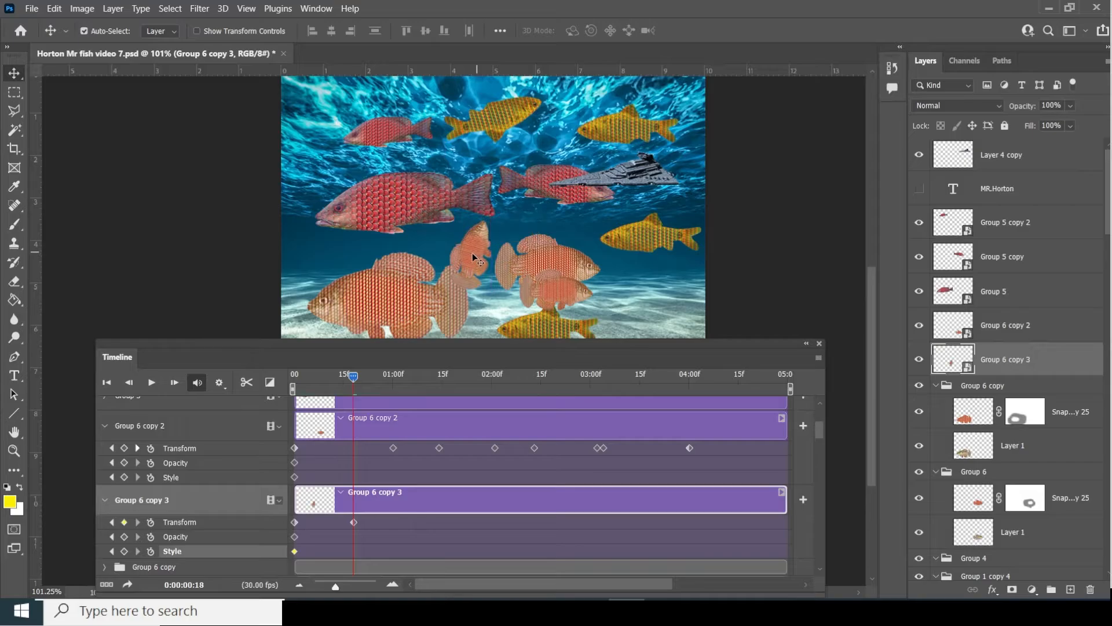
drag(356, 383, 432, 380)
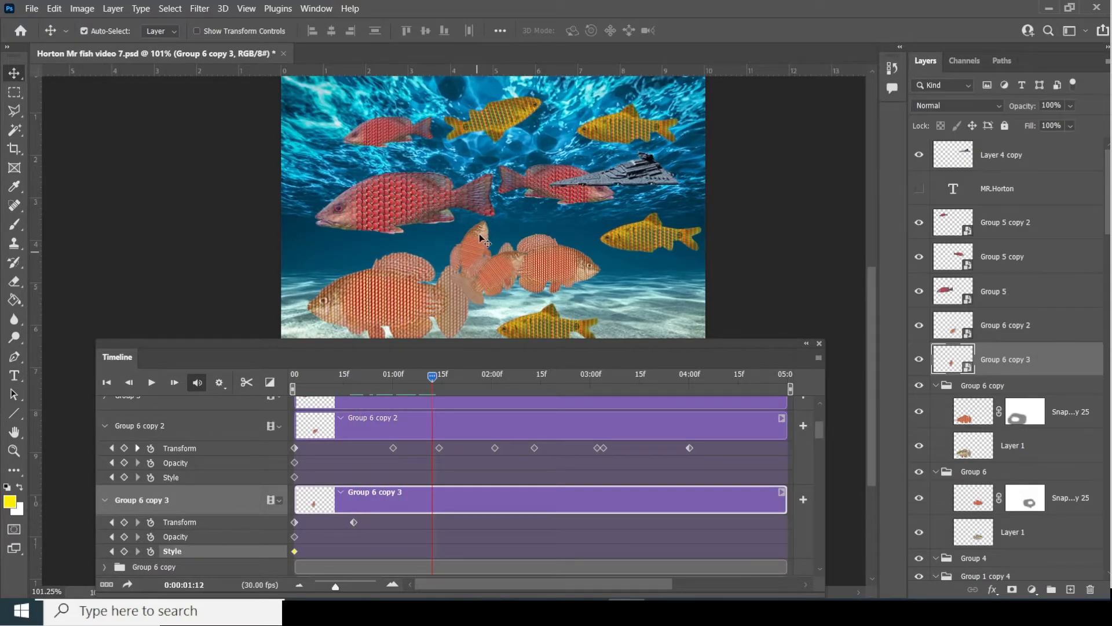
drag(479, 234, 586, 217)
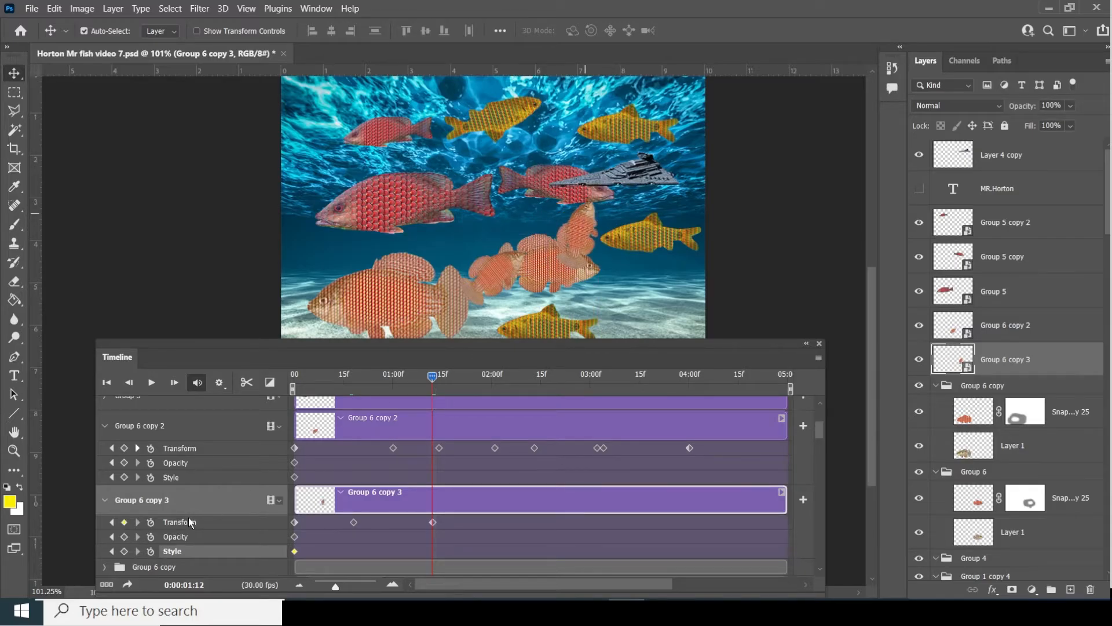
- Clear the Transform, Opacity and Style keyframes and re-enable them at 01:12
click(152, 522)
click(151, 536)
click(150, 551)
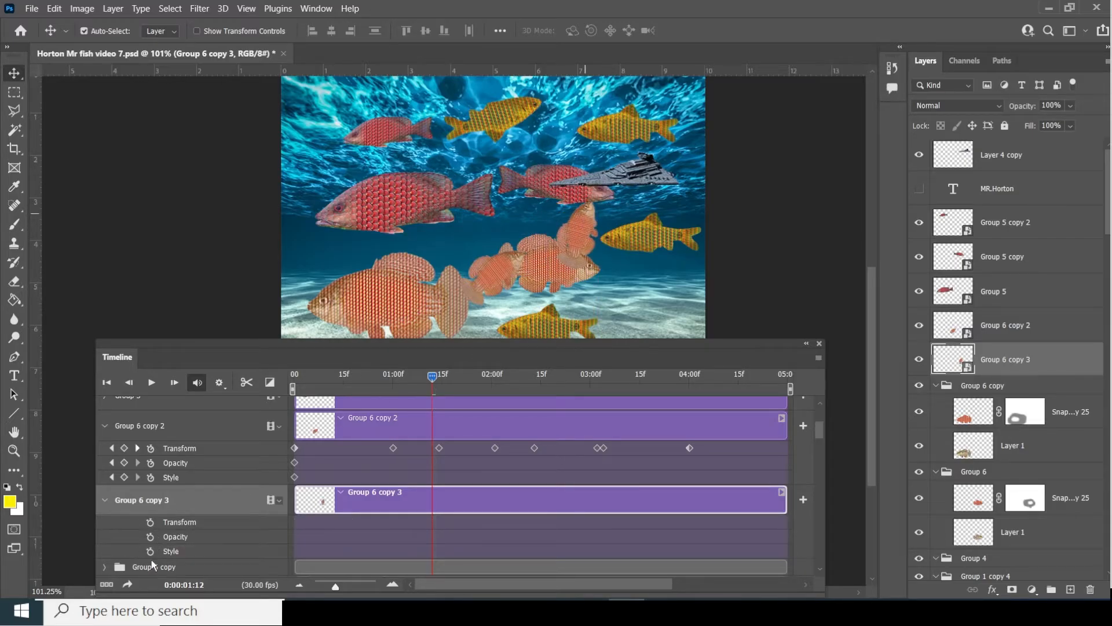
click(150, 552)
click(150, 536)
click(152, 522)
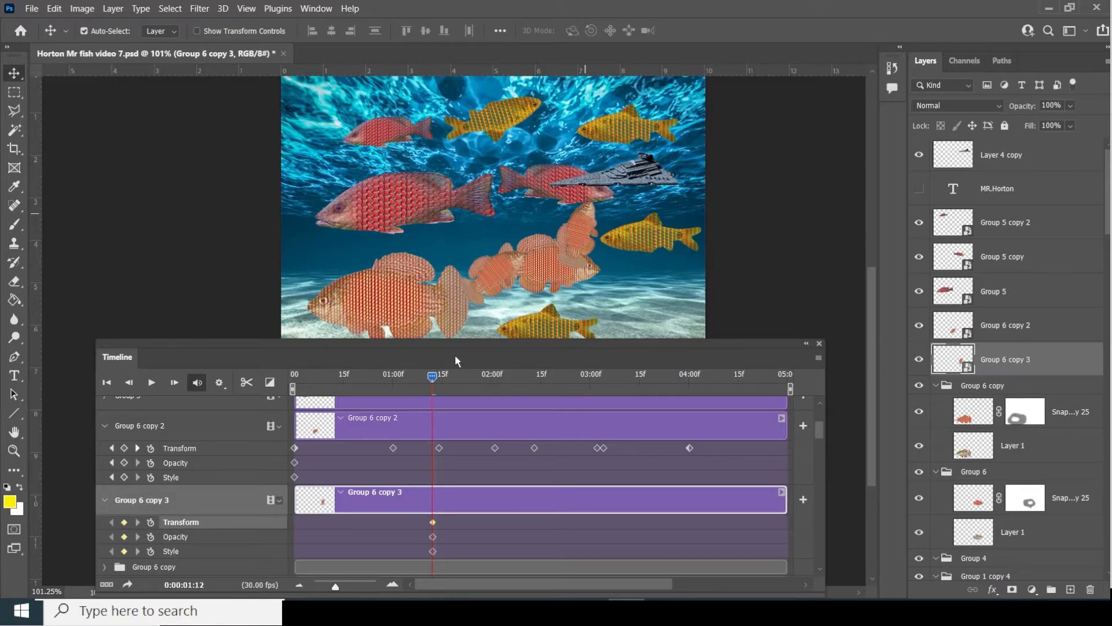
- Move the keyframes to frame 0, then at 01:05 drag the fish up toward the top
drag(437, 377, 294, 377)
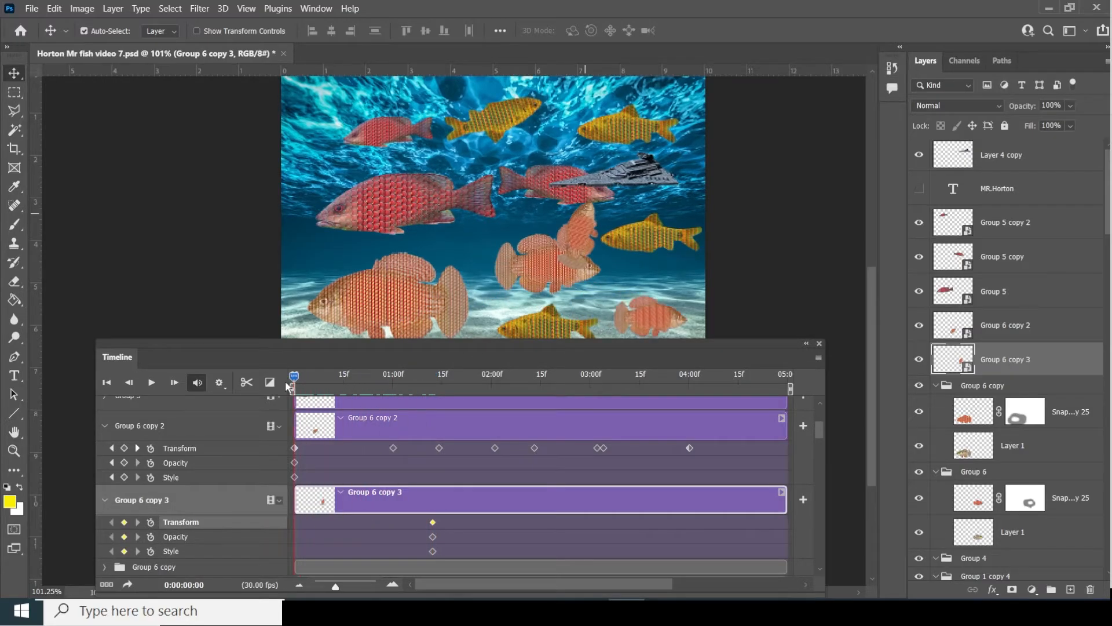
mouse_move(454, 563)
mouse_down()
mouse_move(420, 551)
mouse_move(417, 536)
mouse_move(440, 560)
mouse_up()
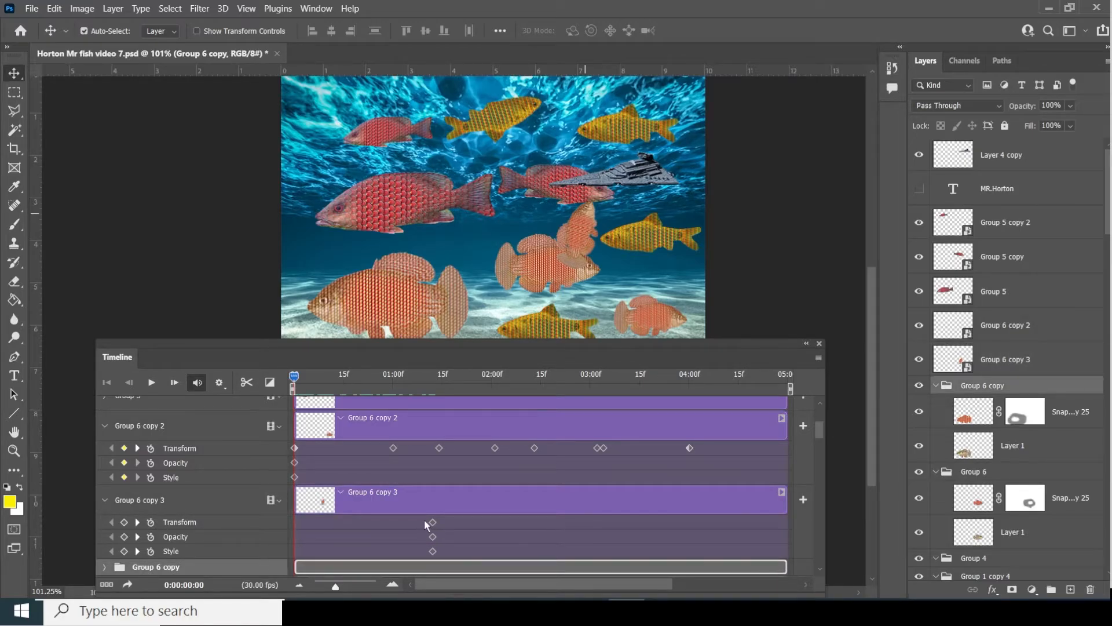
drag(424, 520, 294, 525)
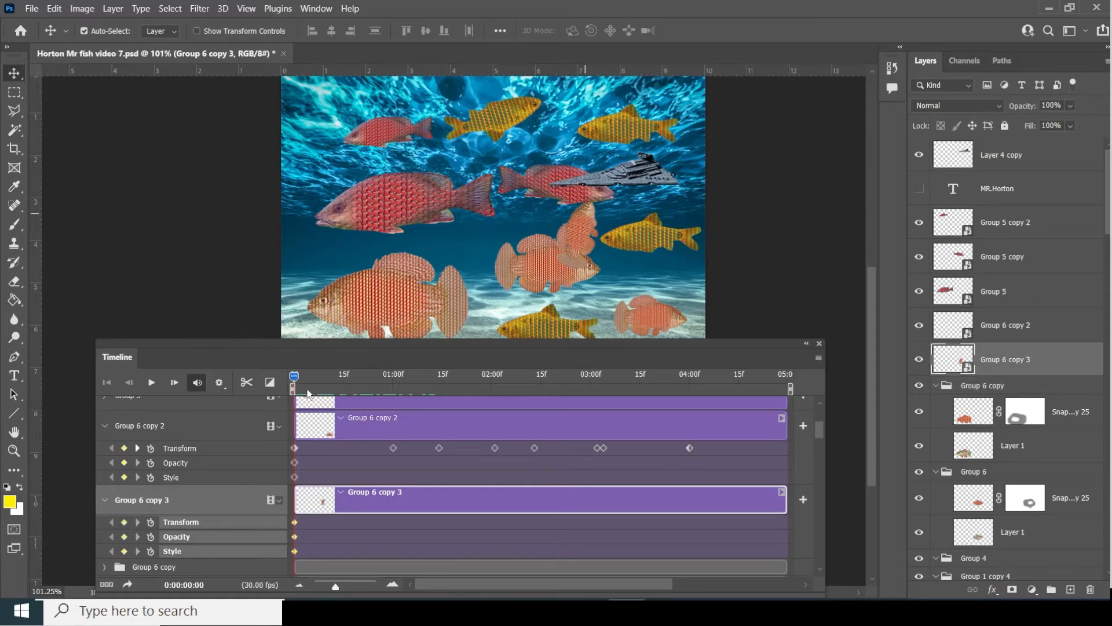
drag(294, 377, 409, 384)
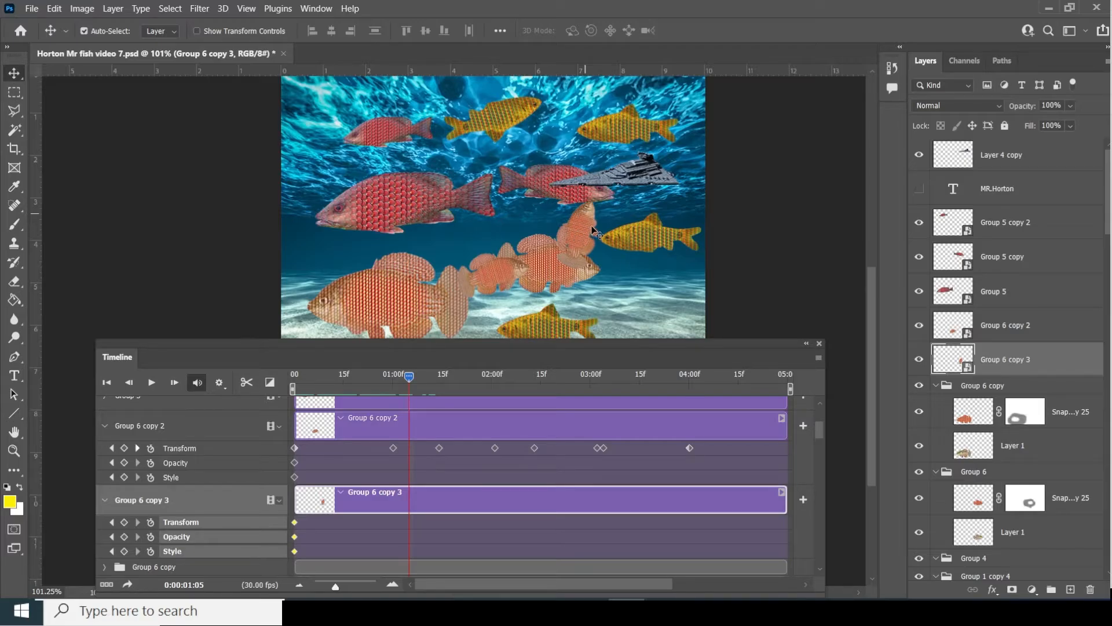
drag(594, 232, 560, 109)
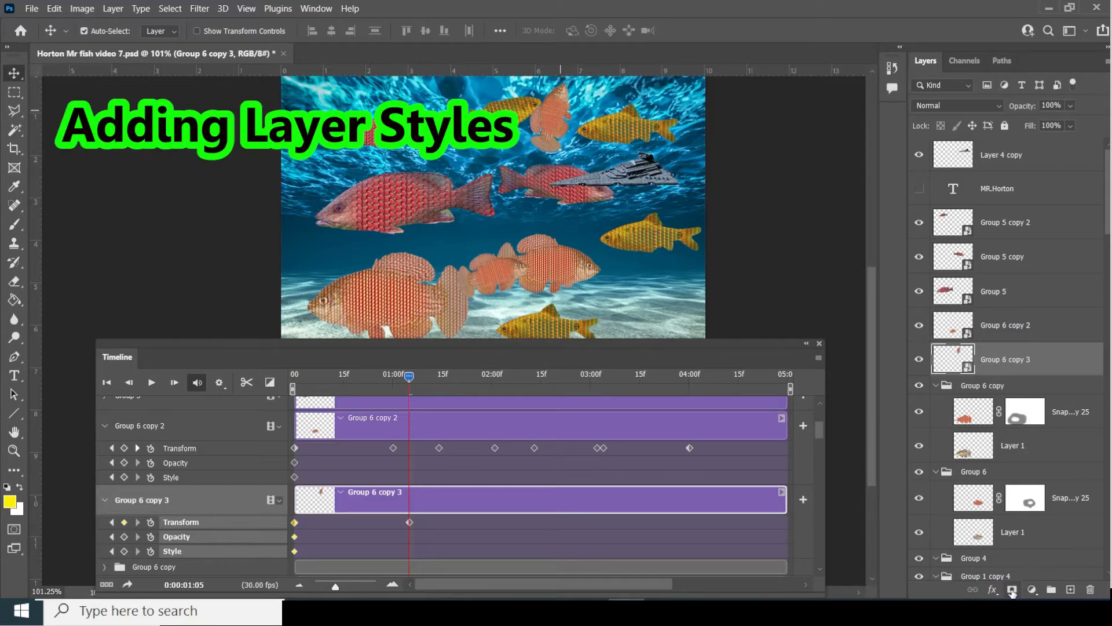
- Add a yellow Outer Glow to the Group 6 copy 3 fish at 0% opacity at 1:05
click(993, 589)
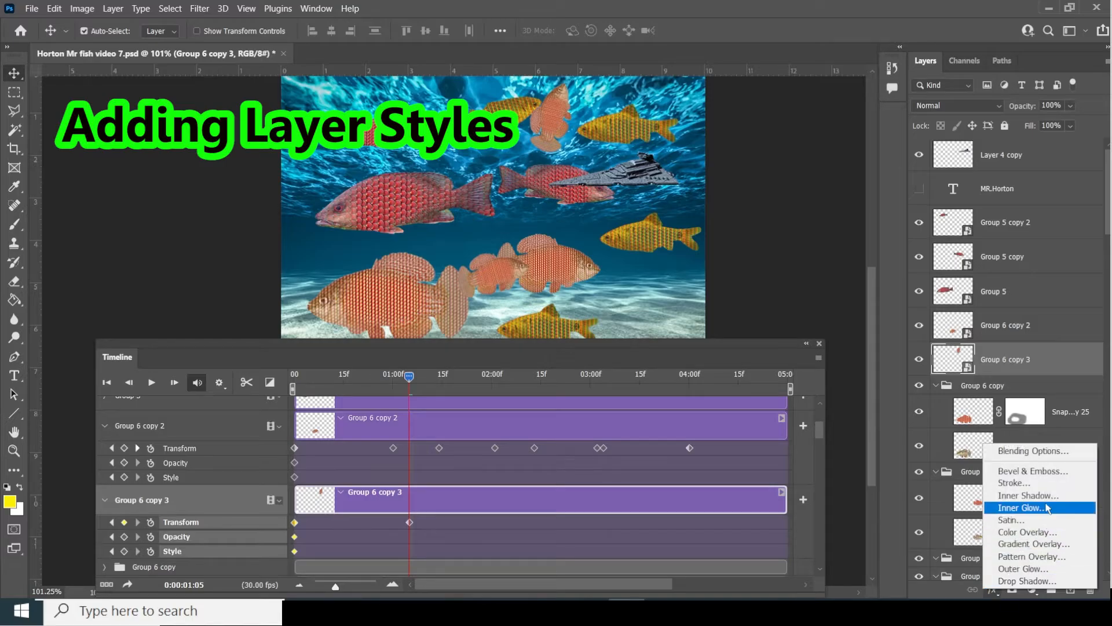
click(1031, 570)
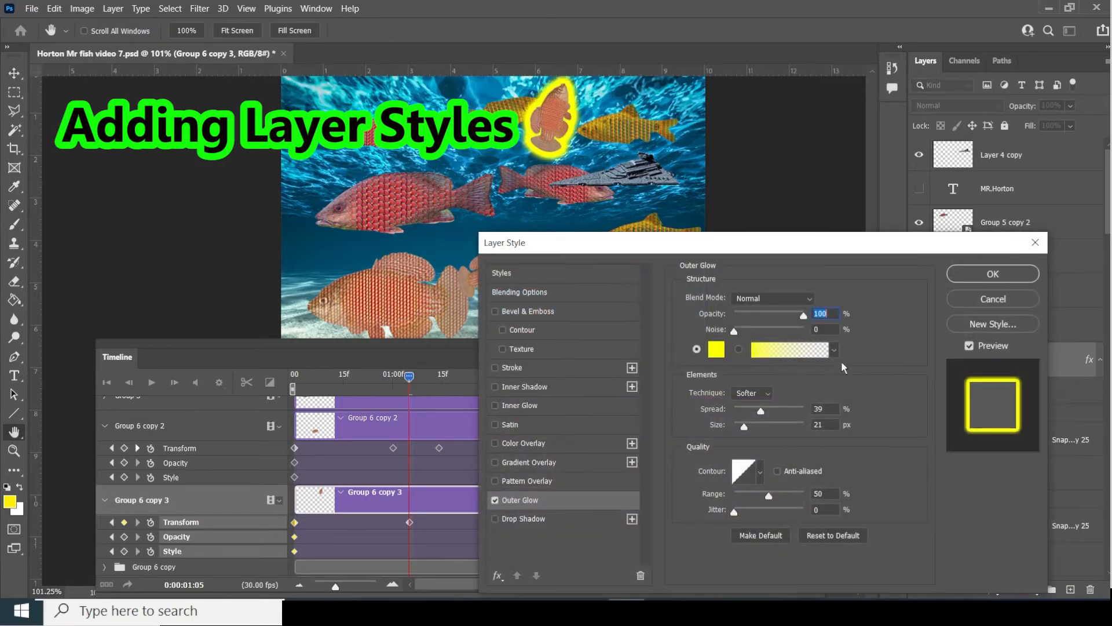
drag(852, 251, 831, 167)
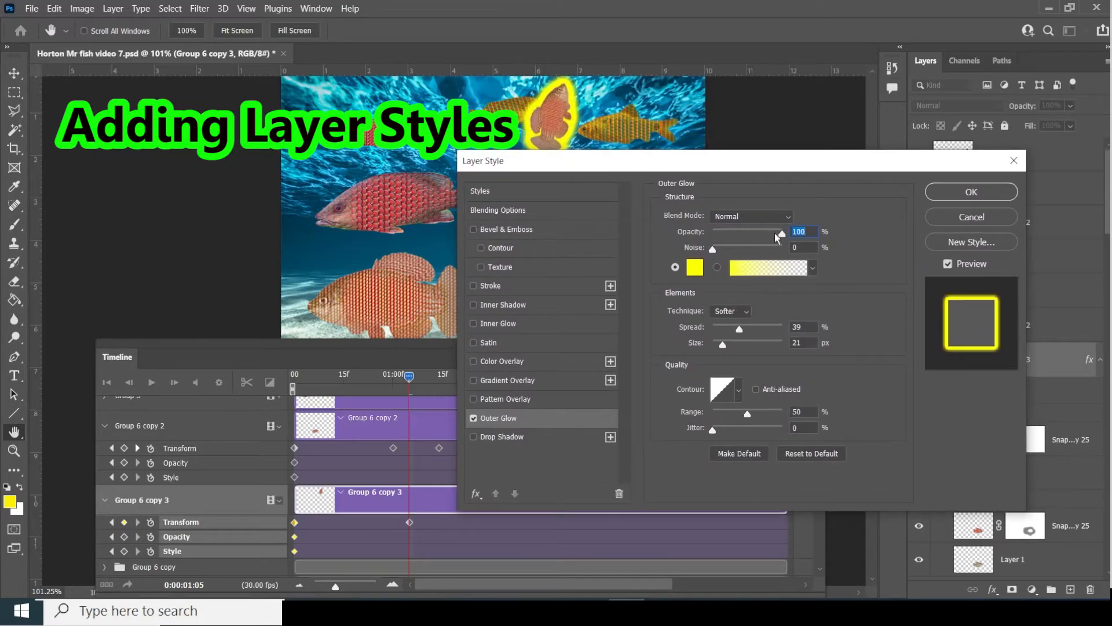
drag(781, 233, 687, 248)
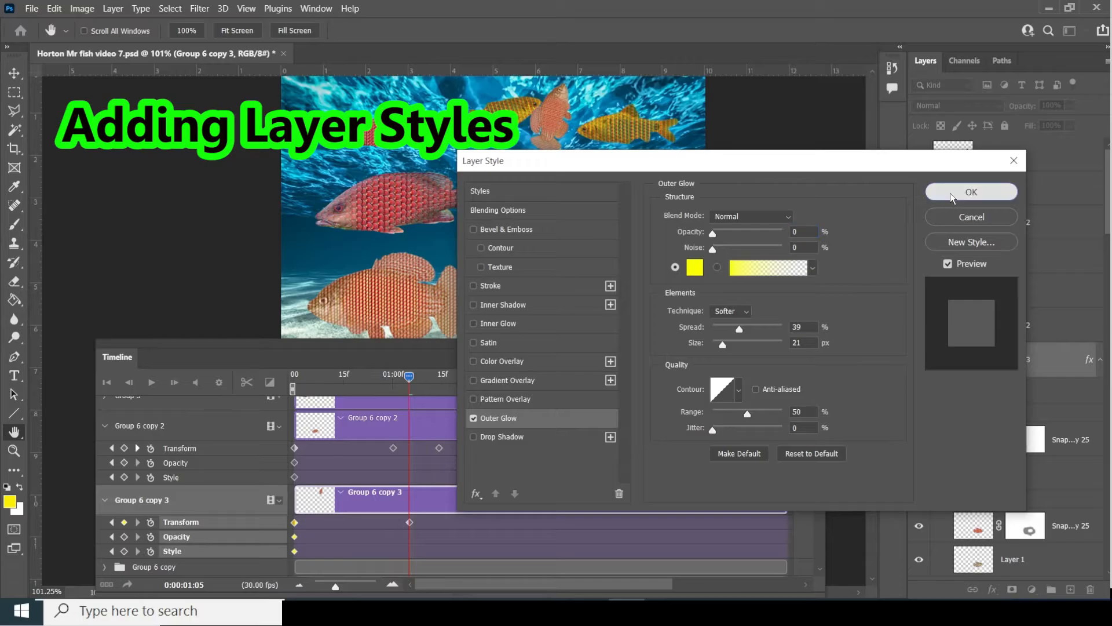
click(971, 191)
- At 1:23, raise the fish's Outer Glow opacity to 71%
drag(412, 380, 468, 382)
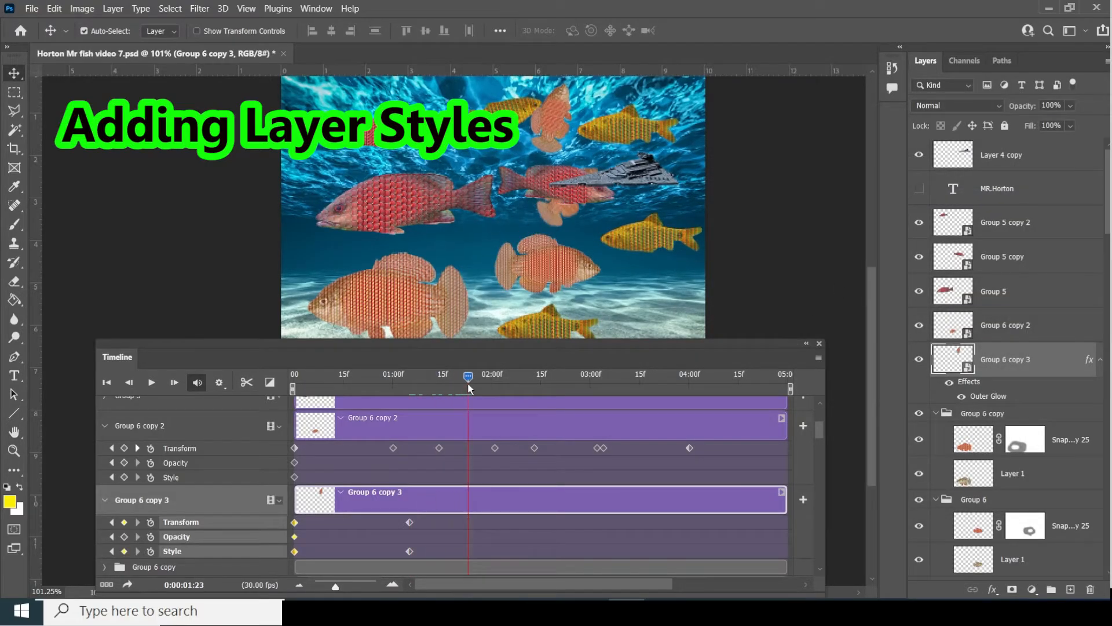
double_click(983, 397)
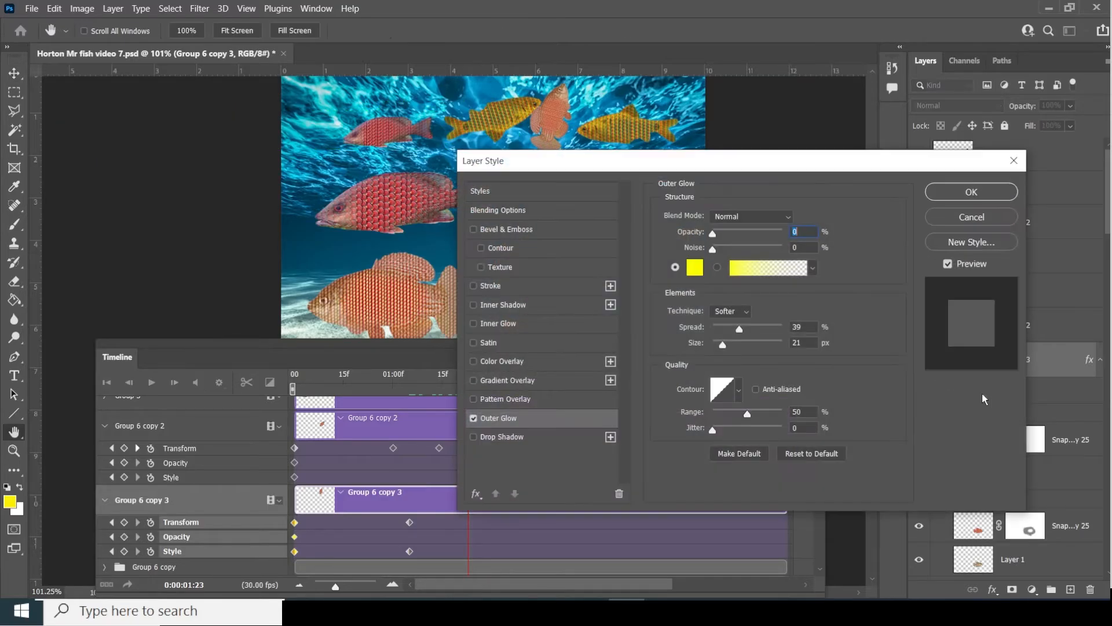
drag(816, 168, 936, 200)
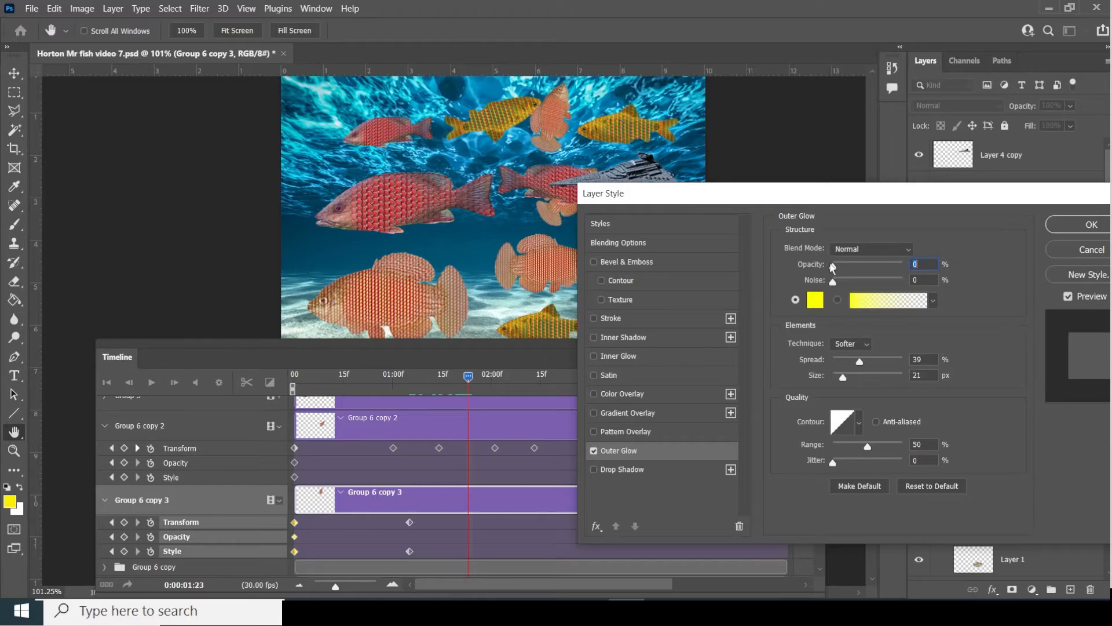
drag(832, 266, 883, 274)
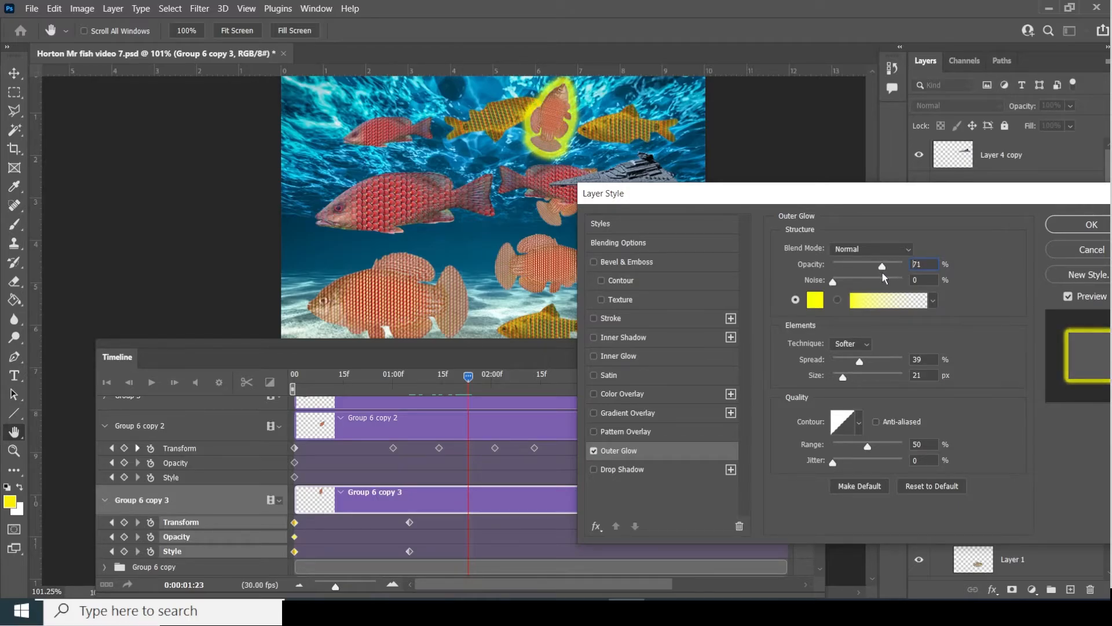
click(1071, 227)
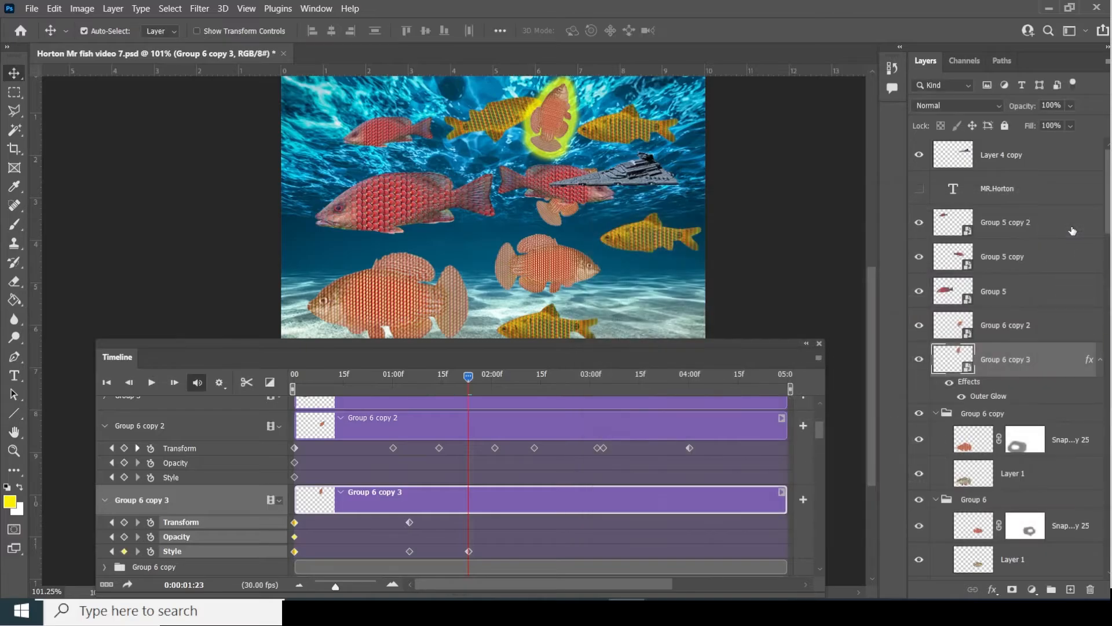
- At 2:16, change the Outer Glow colour to magenta, recording a Style keyframe
drag(469, 378, 545, 390)
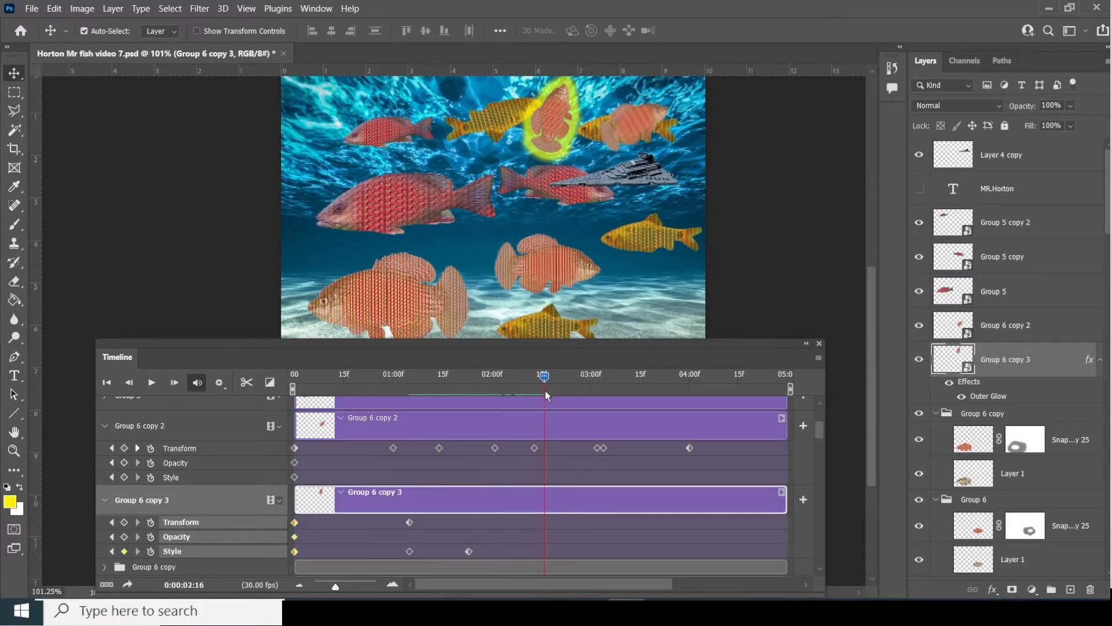
double_click(985, 396)
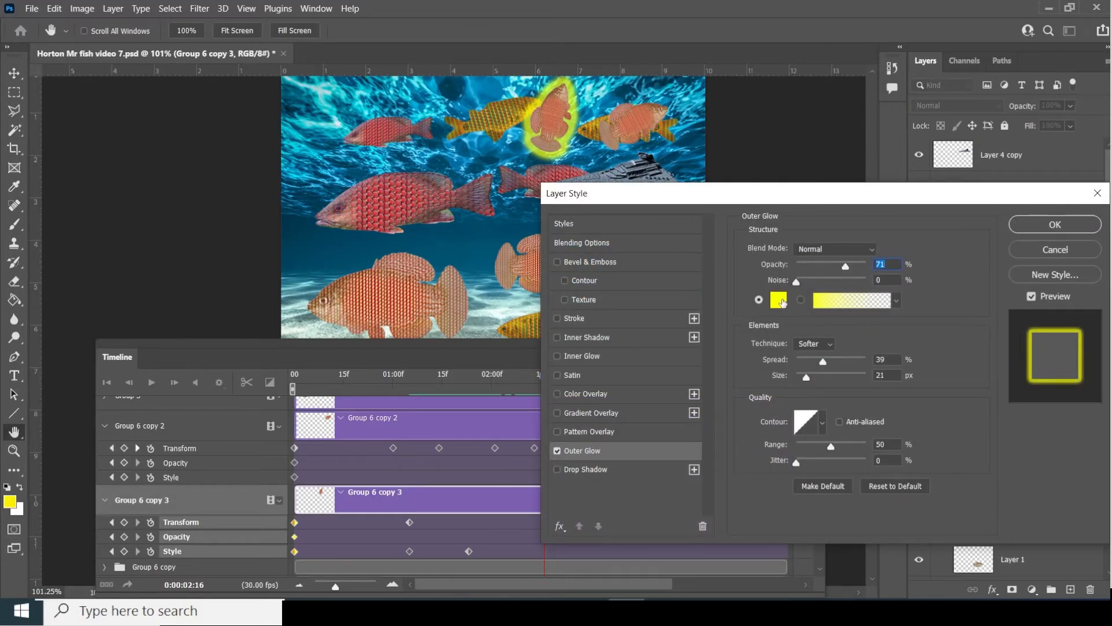
click(782, 301)
click(912, 207)
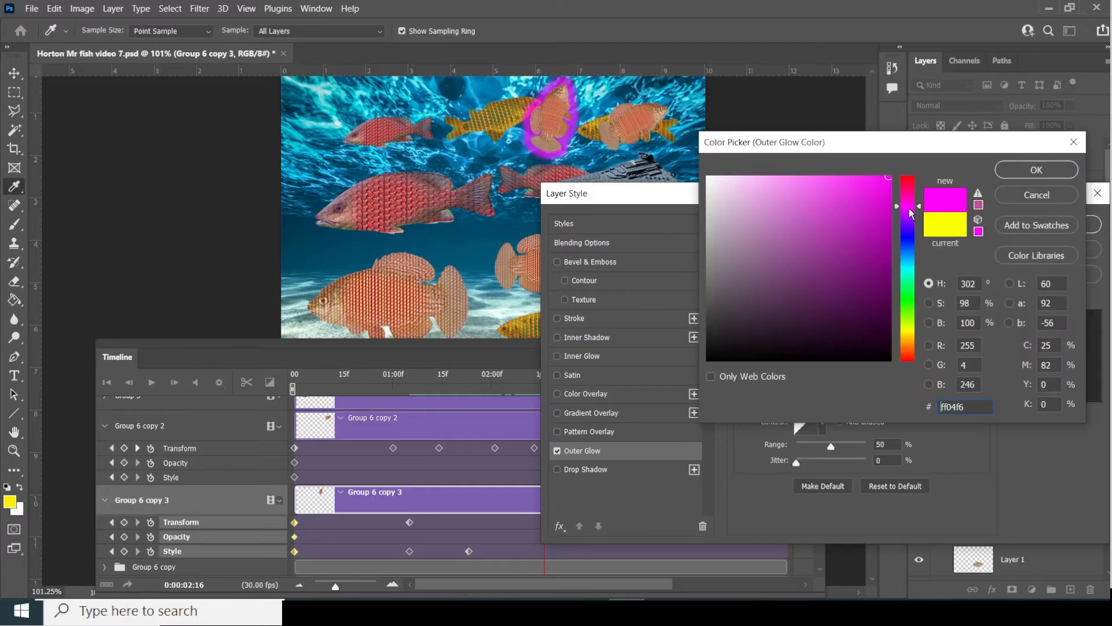
click(1019, 175)
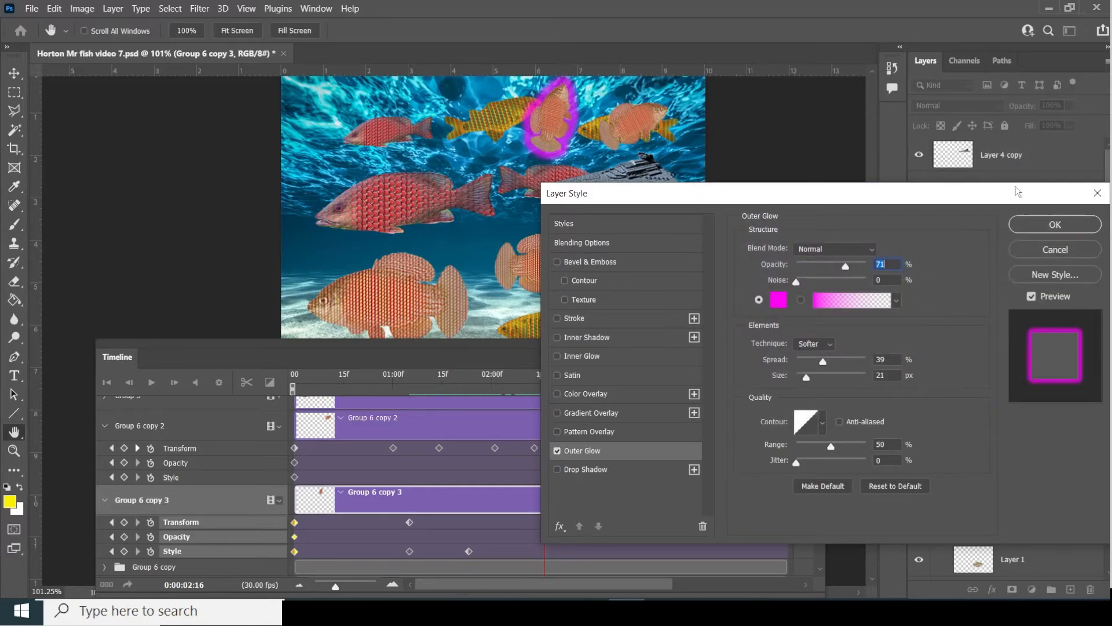
click(1023, 226)
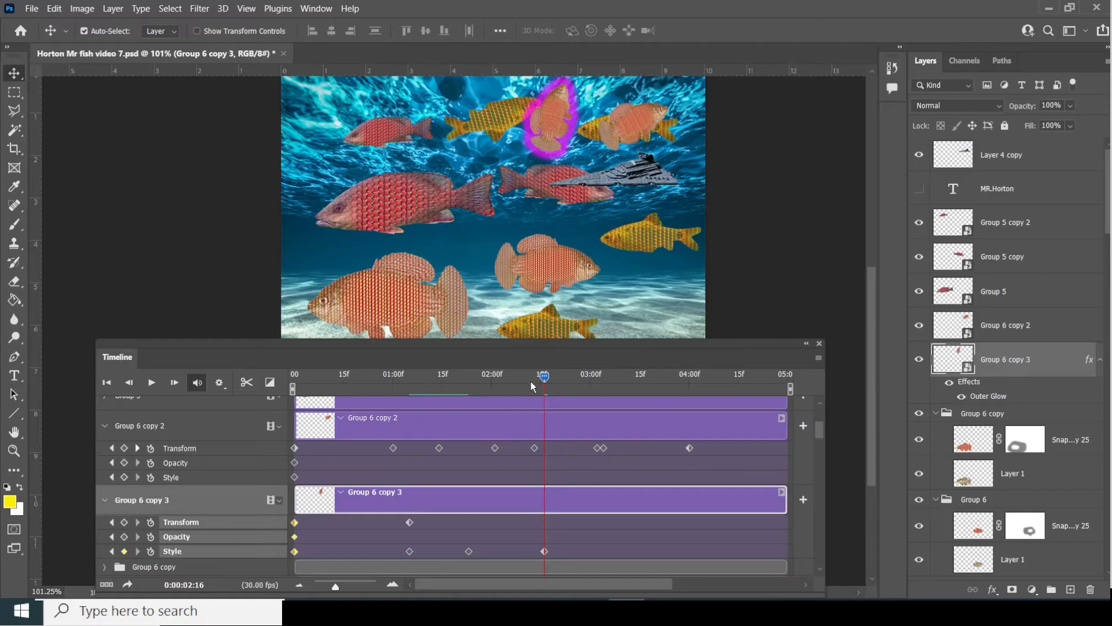
- At 3:05, switch the Outer Glow colour back to yellow as another Style keyframe
drag(537, 374, 606, 406)
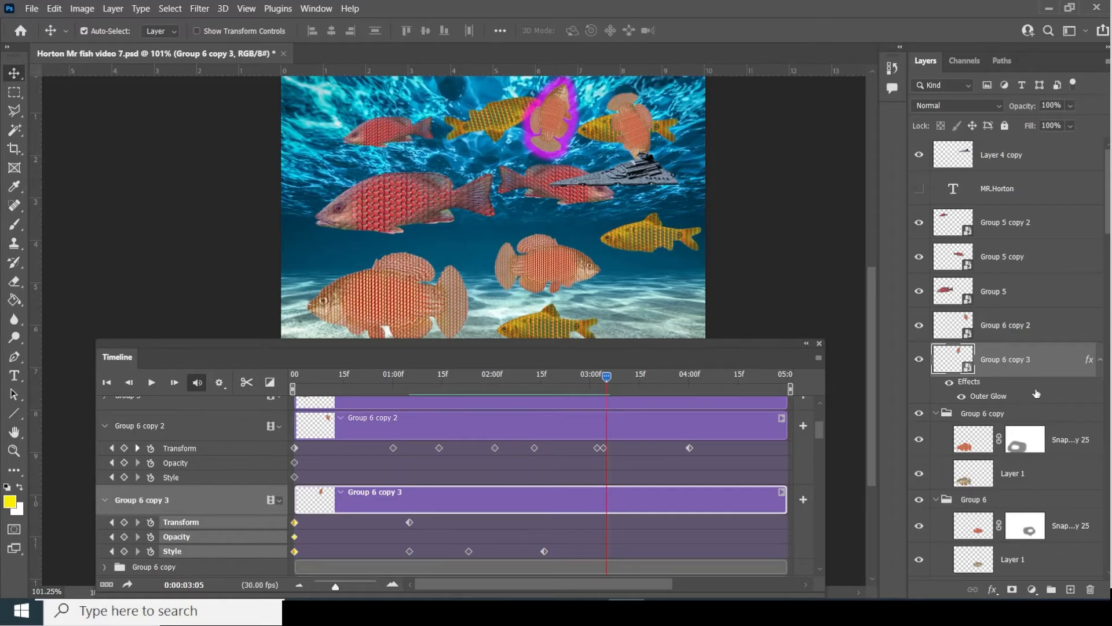
double_click(1001, 398)
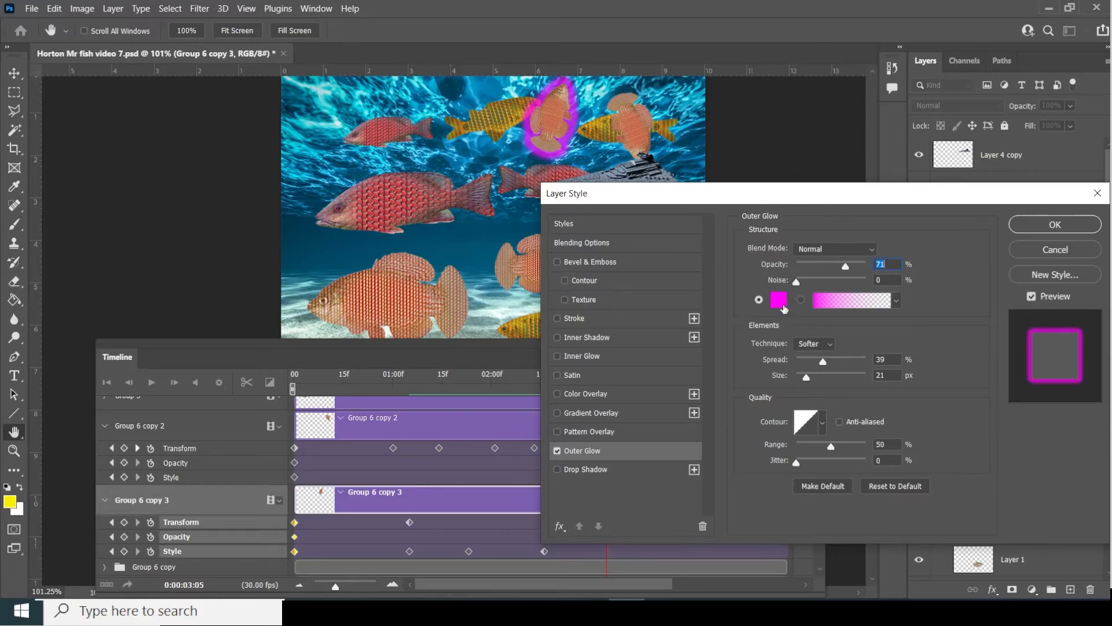
click(782, 304)
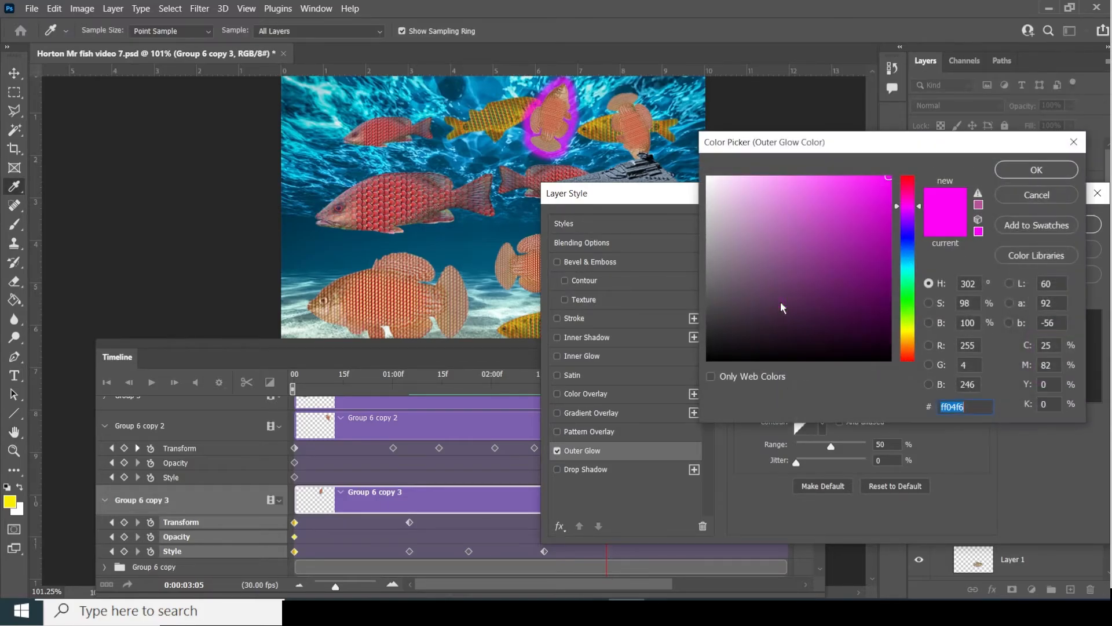
click(906, 331)
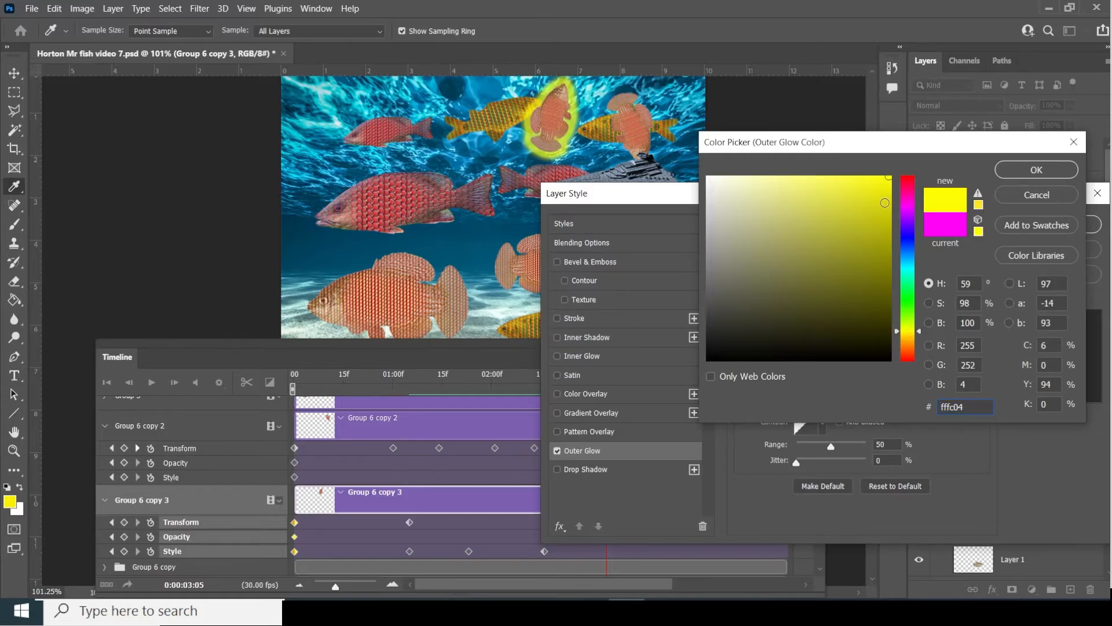
click(1051, 172)
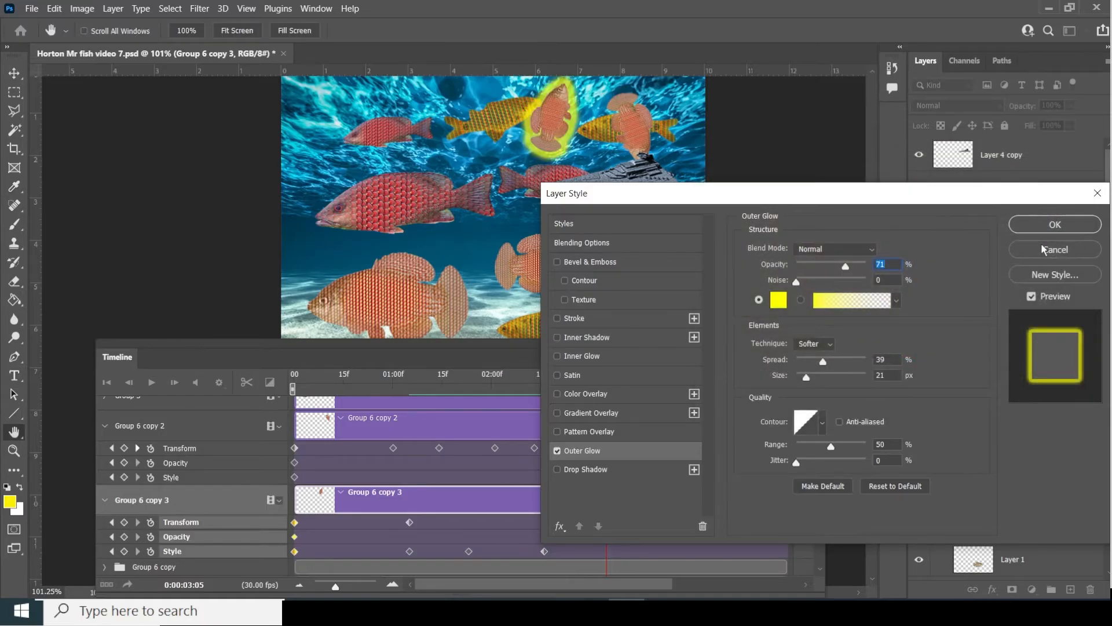
click(1050, 225)
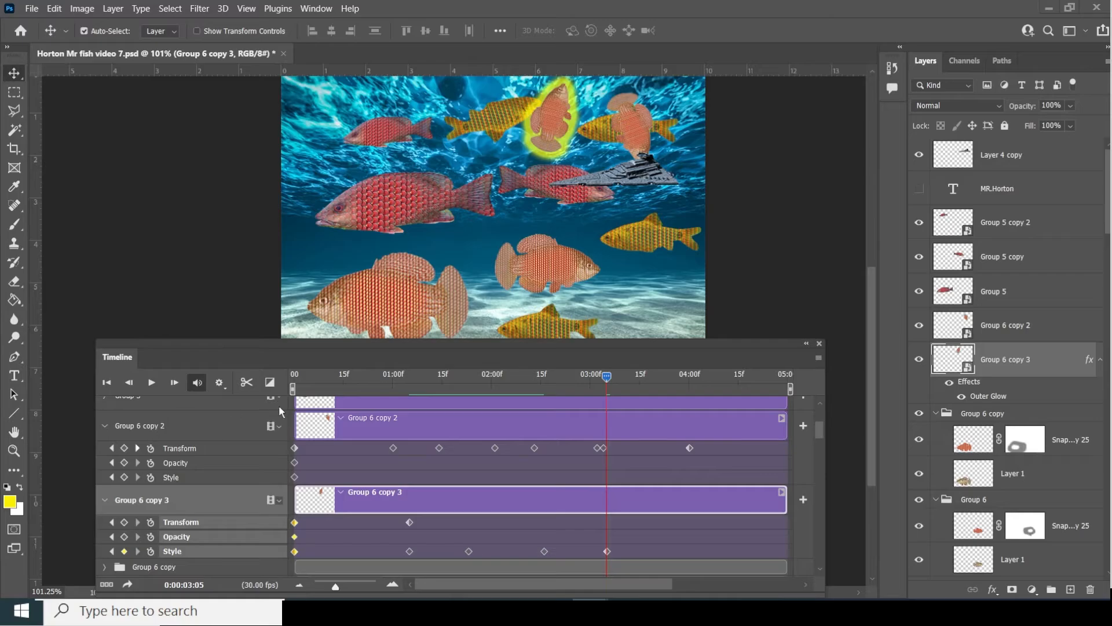
- Add a Style keyframe at 3:18 and a Transform keyframe at 3:05 for the glowing fish
scroll(322, 444, down, 1)
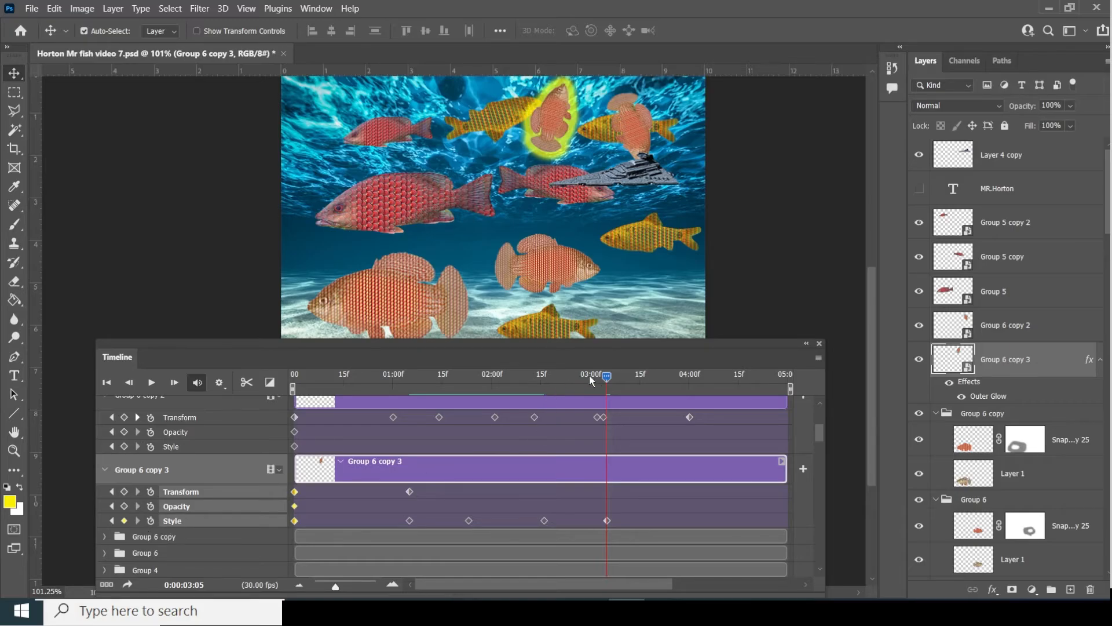
drag(609, 380, 650, 377)
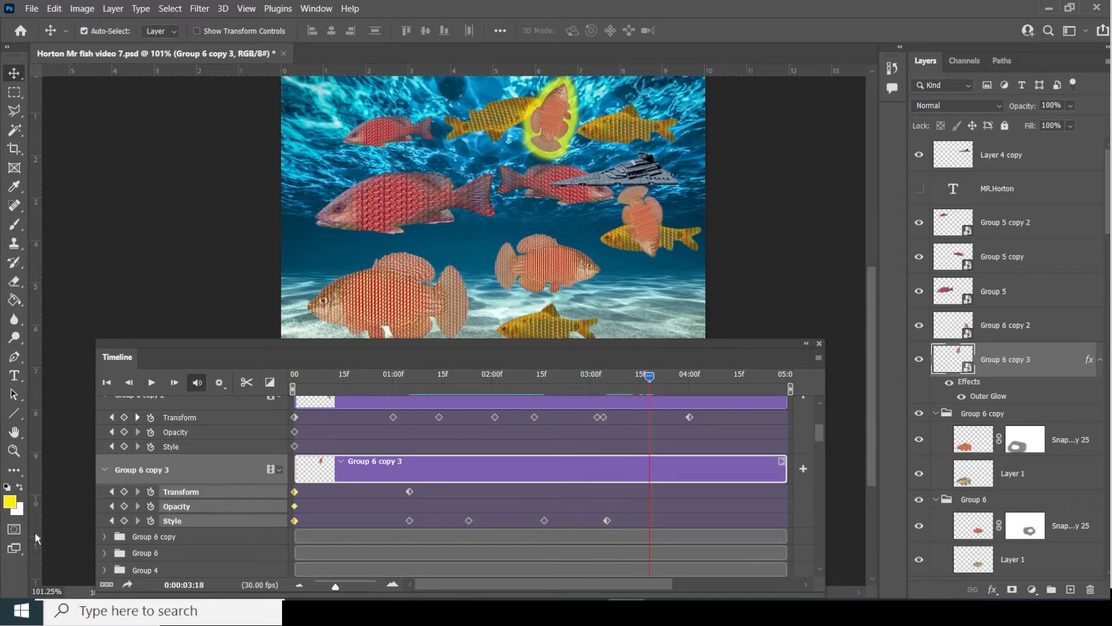
click(124, 521)
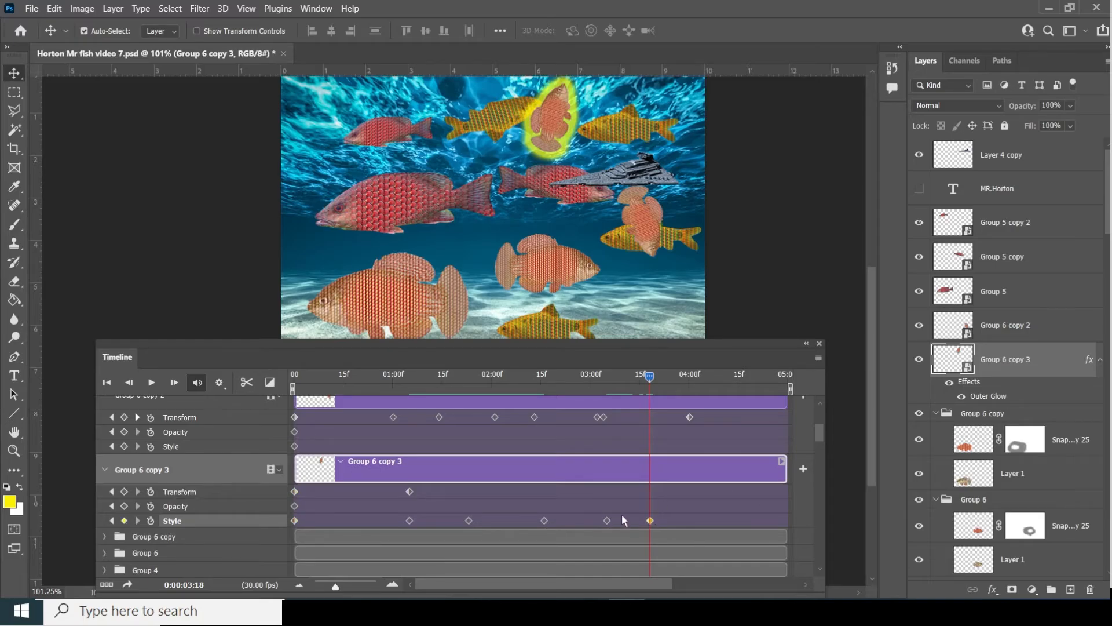
drag(655, 379, 682, 379)
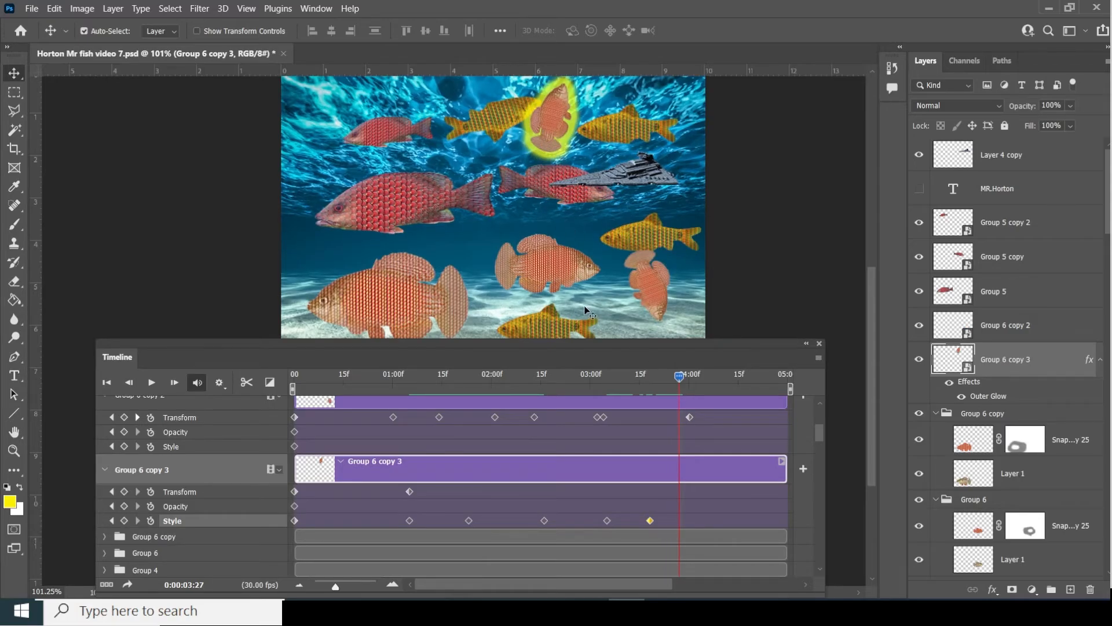
drag(685, 379, 606, 405)
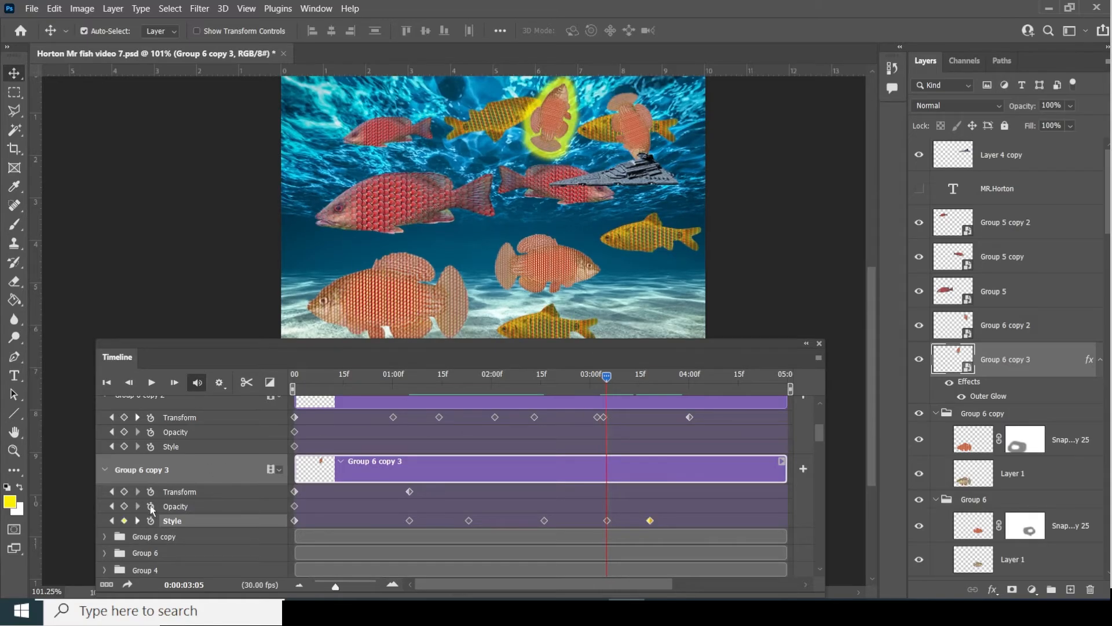
click(124, 492)
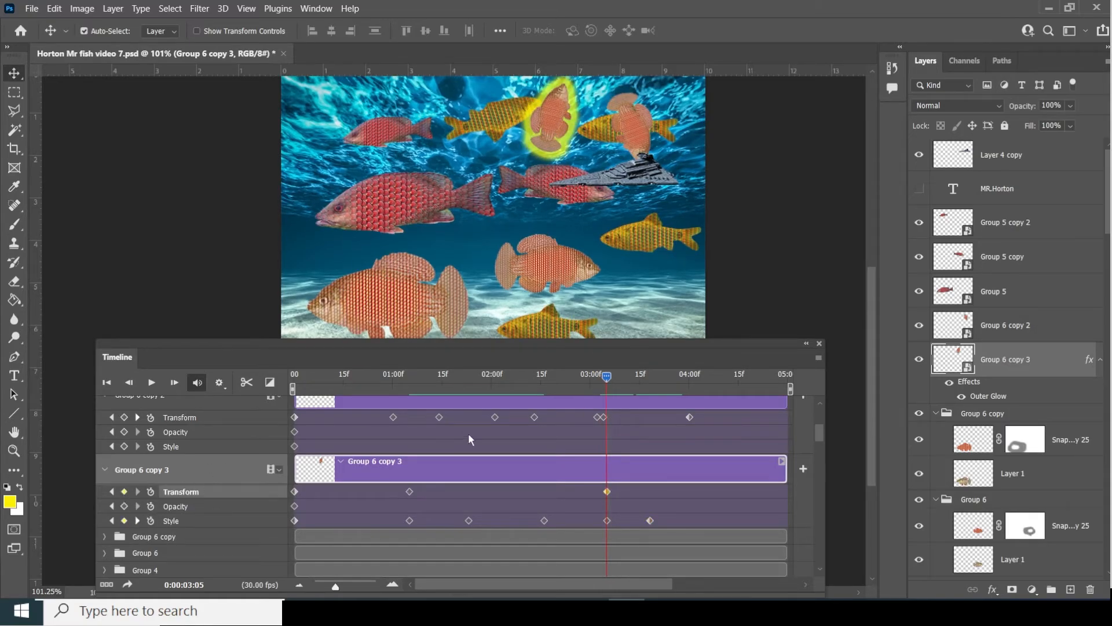
- At 3:19, move the fish down beside the orange fish and rotate it about 144°
drag(588, 376, 575, 394)
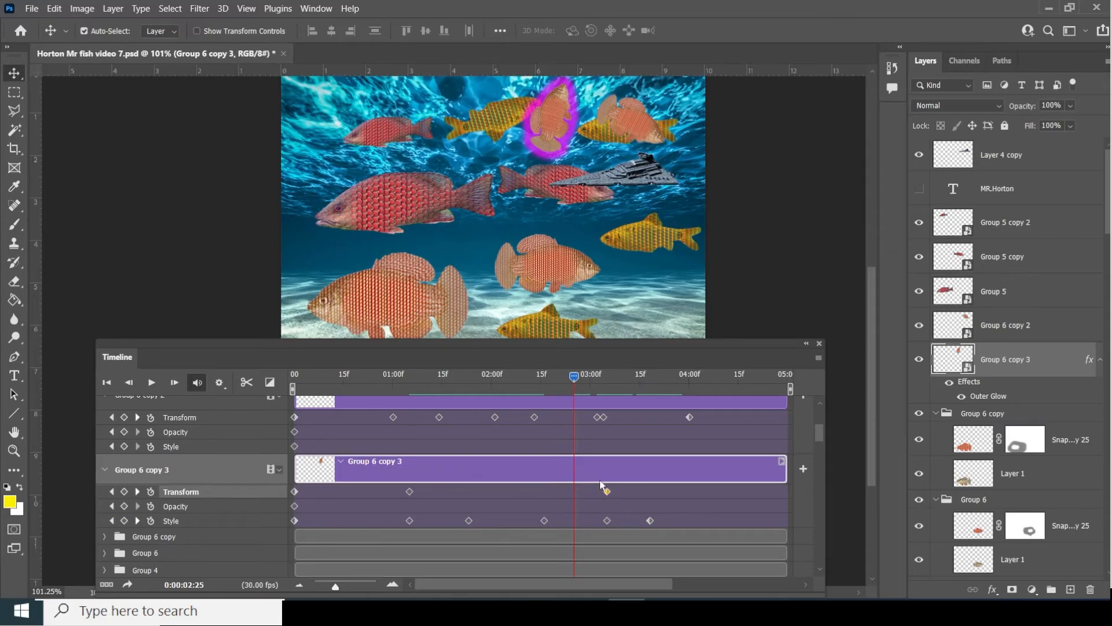
drag(576, 376, 653, 377)
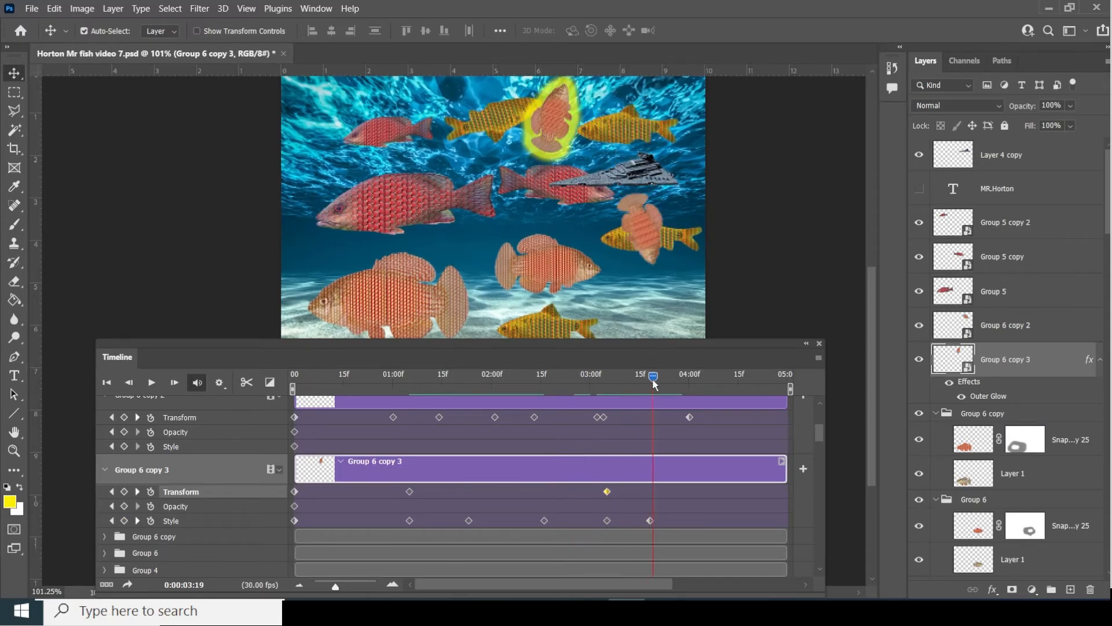
drag(562, 116, 587, 246)
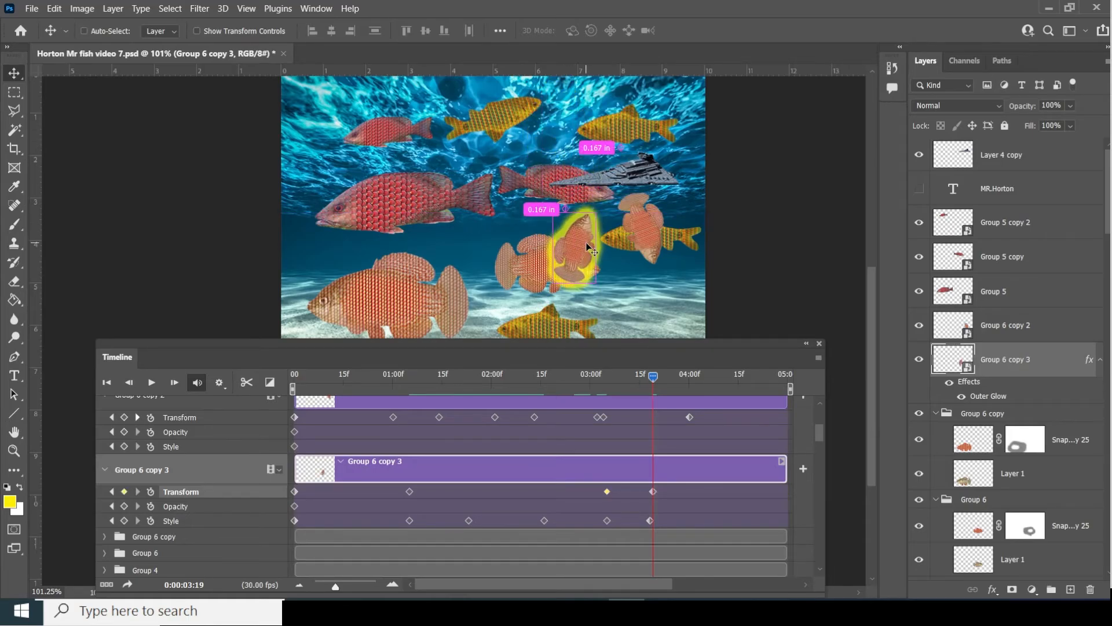
key(ctrl+t)
drag(605, 206, 583, 339)
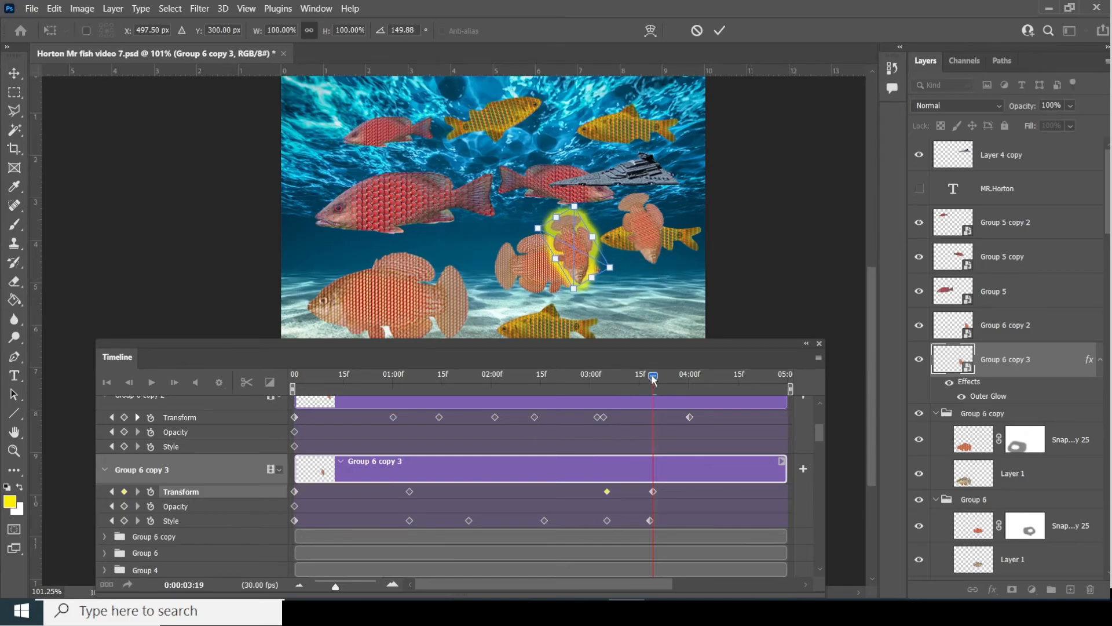
drag(653, 377, 607, 394)
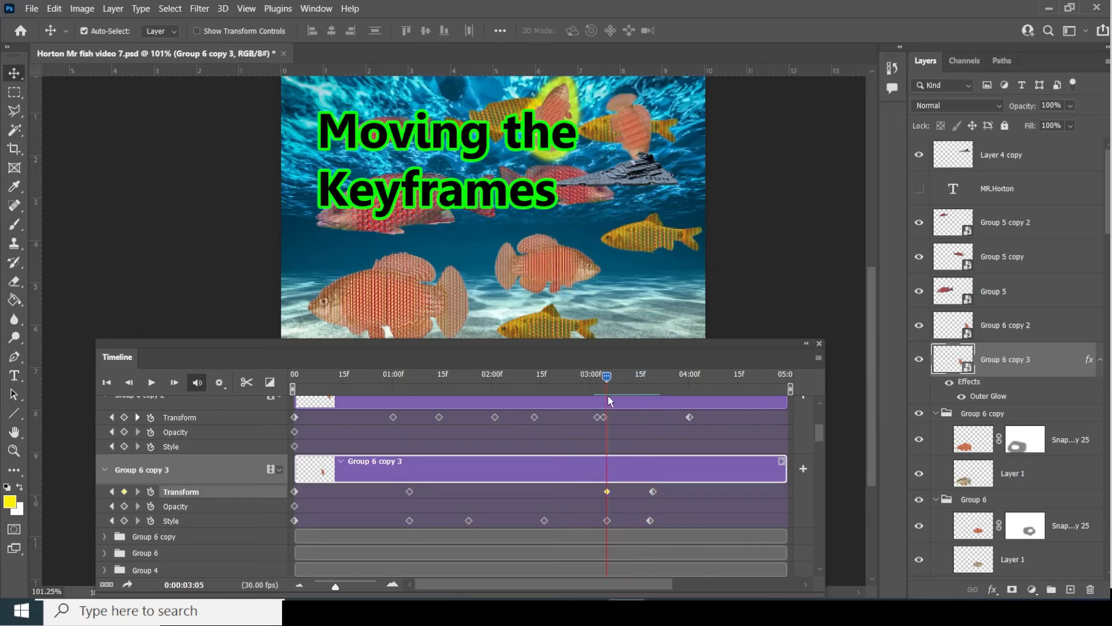
- Shift the last move and glow keyframes to 4:00, then play the animation with Loop Playback on
drag(639, 485, 689, 522)
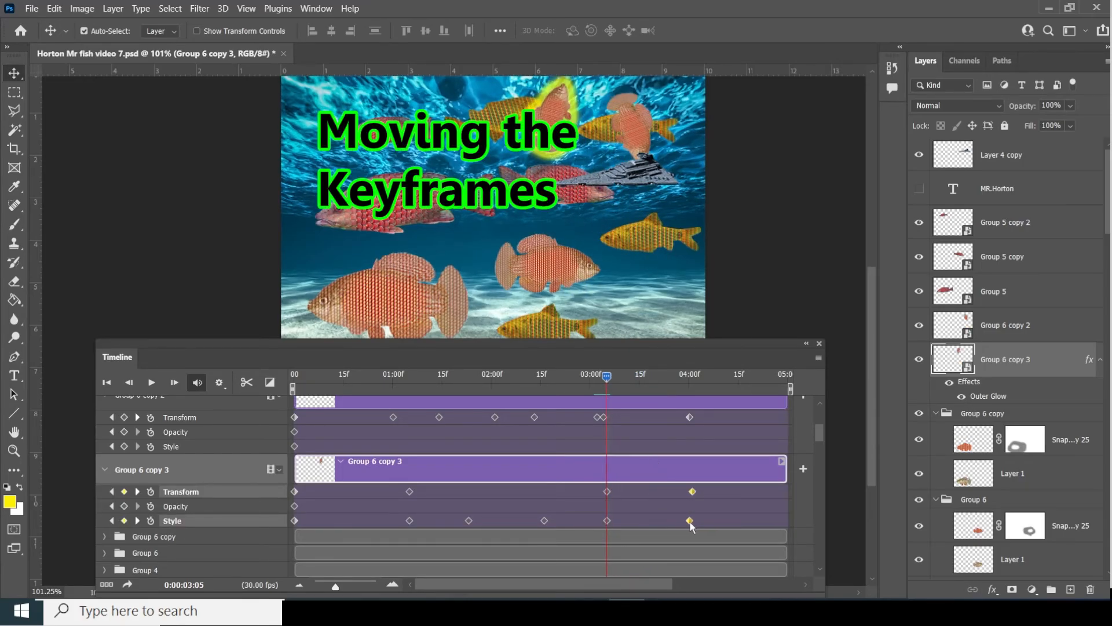
click(658, 506)
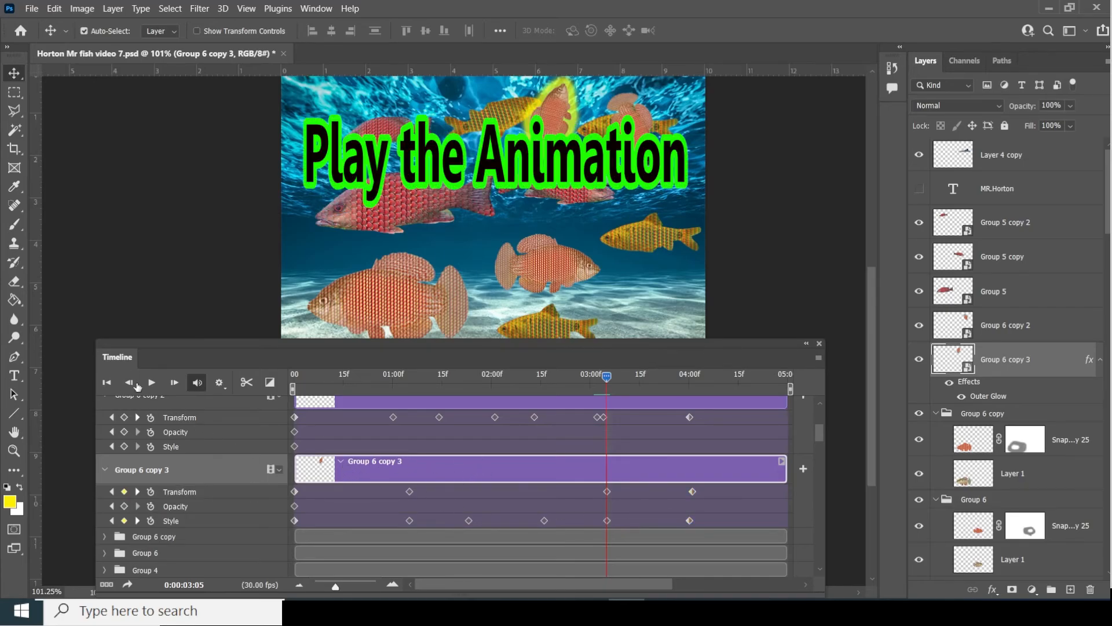
click(155, 385)
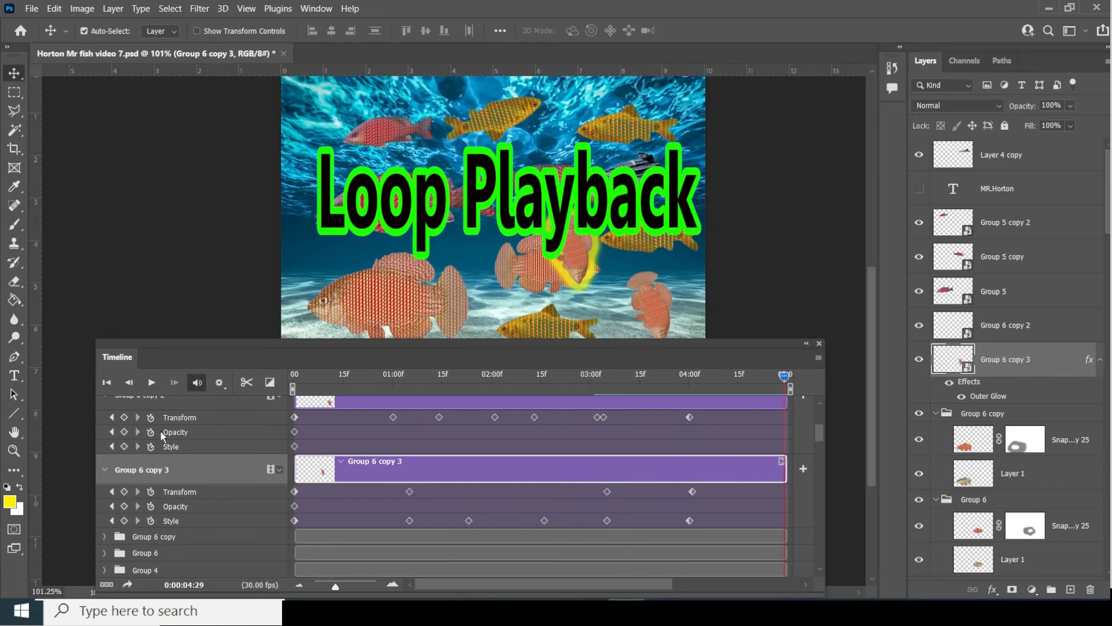
click(220, 384)
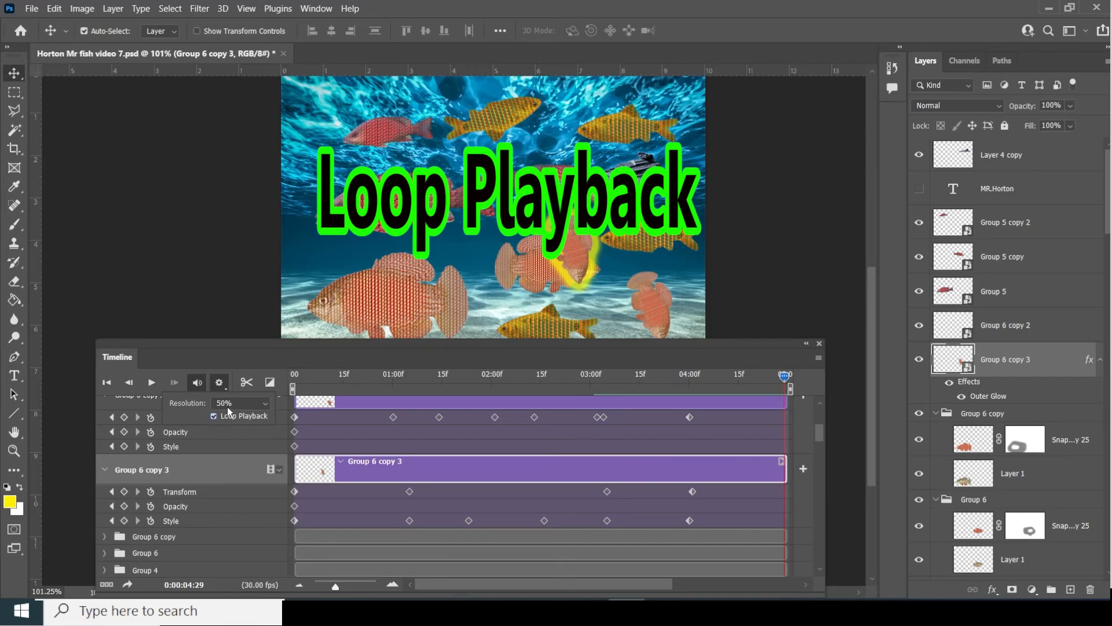
click(251, 351)
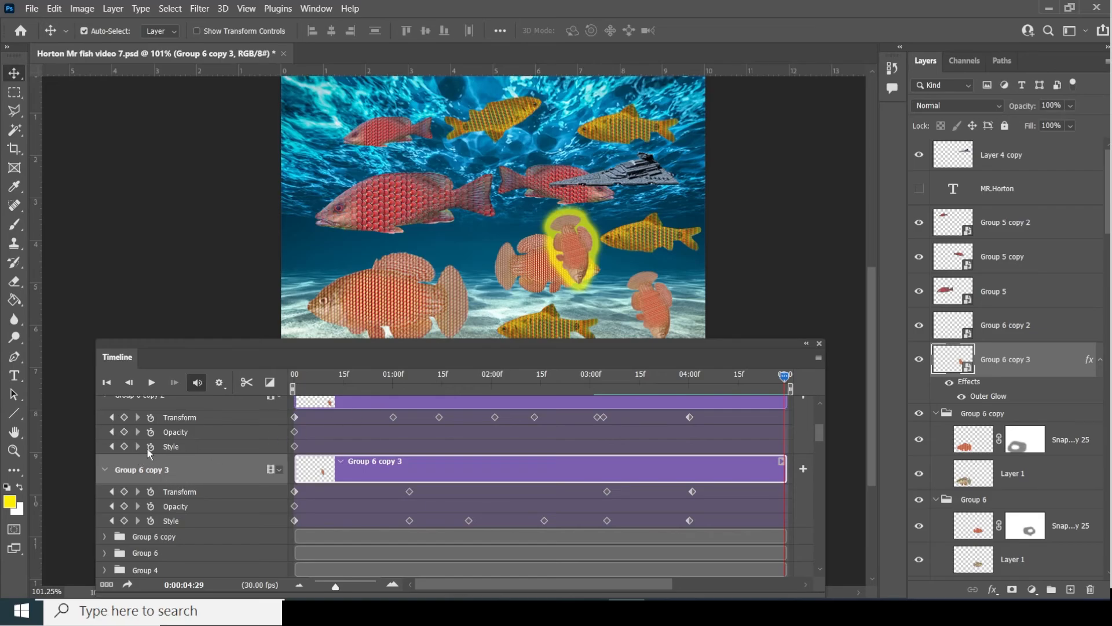
click(151, 383)
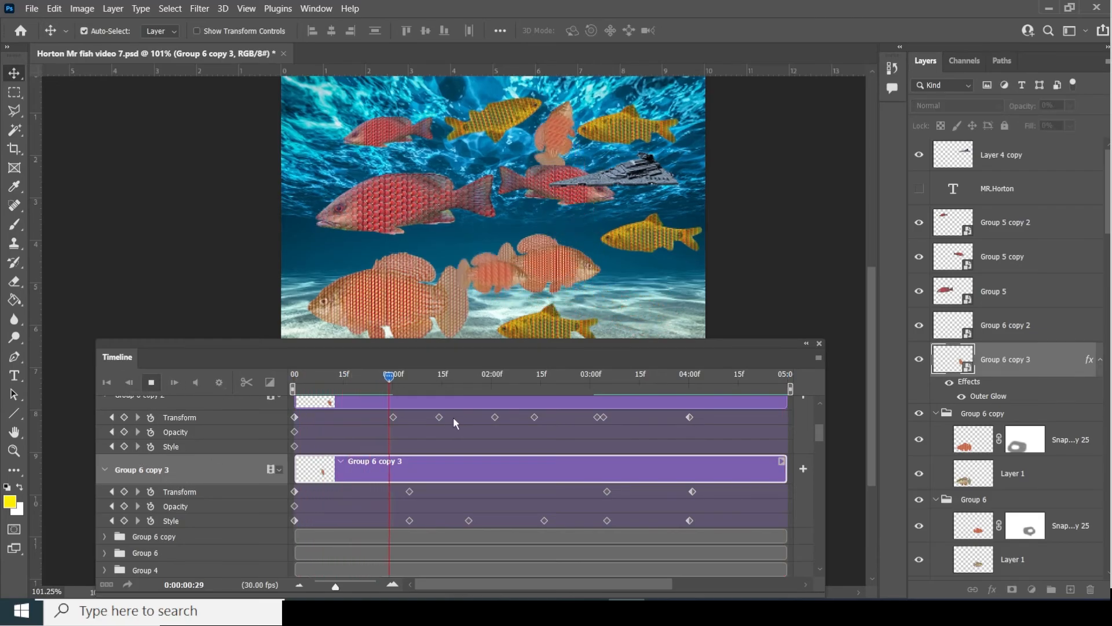